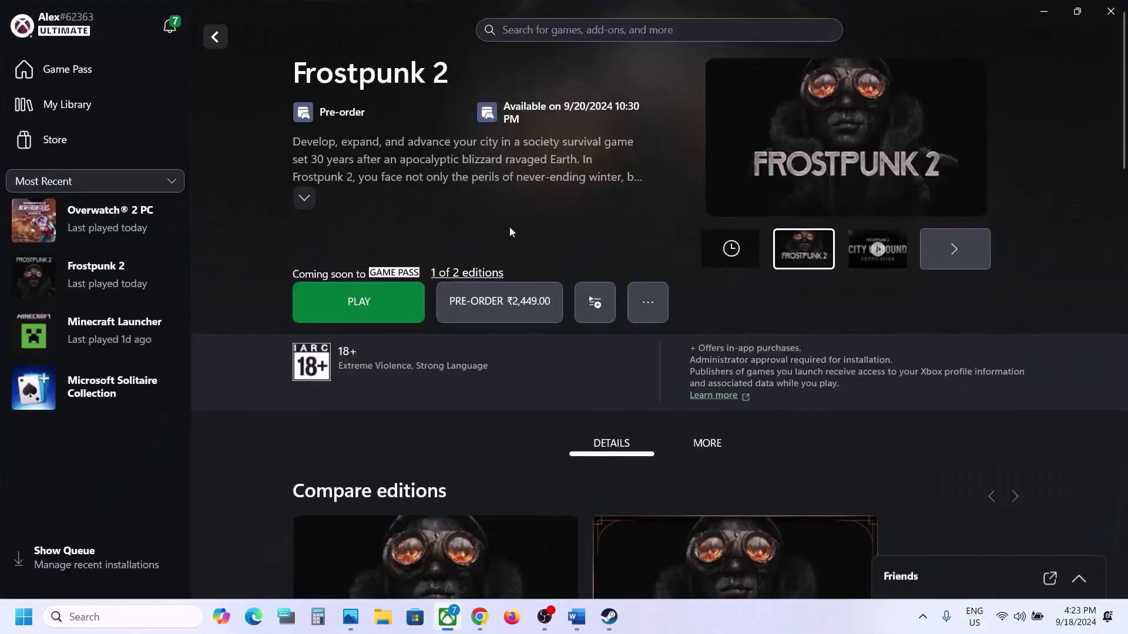
Bring up the Word fix-step notes and check their Game Pass video link in Chrome.
{"action": "left_click", "coordinate": [581, 622]}
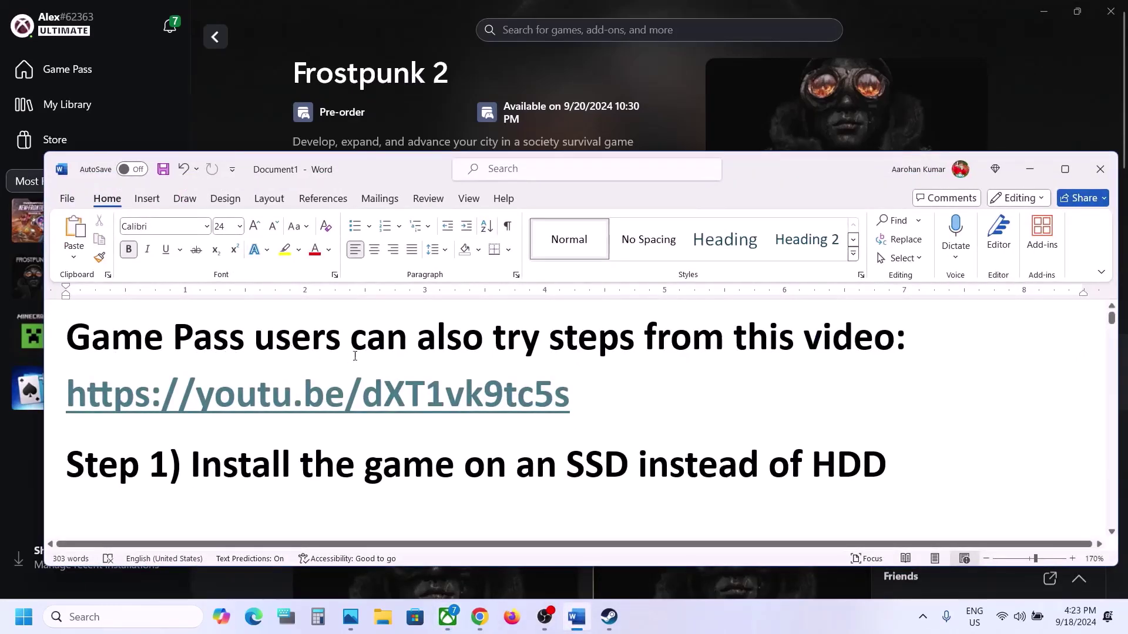
{"action": "left_click_drag", "start_coordinate": [403, 343], "coordinate": [732, 343]}
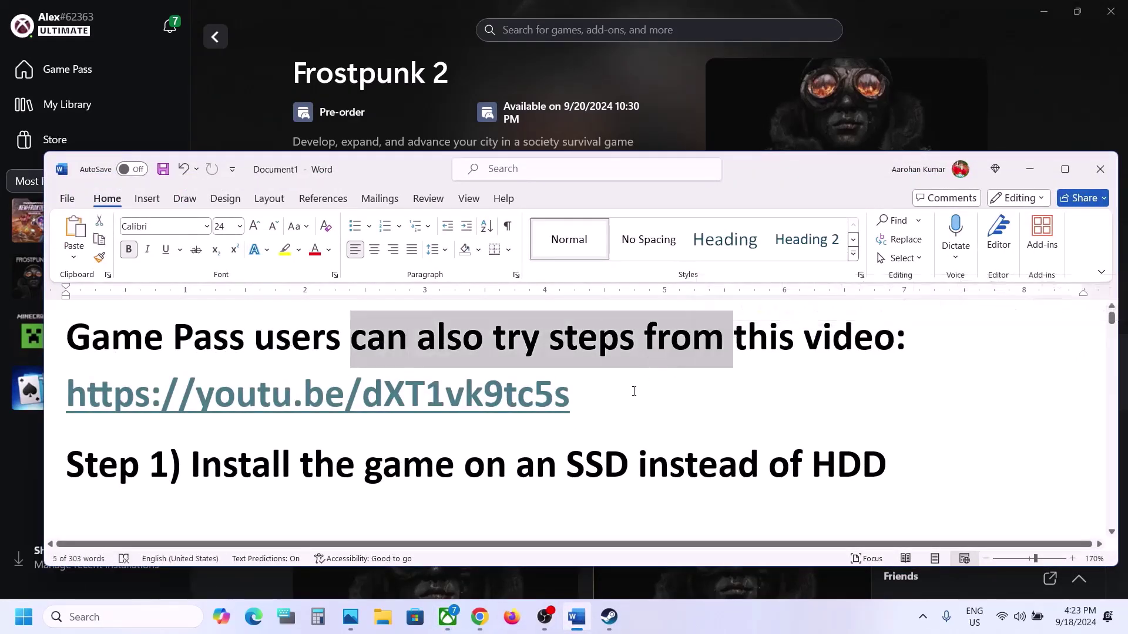
{"action": "triple_click", "coordinate": [290, 415]}
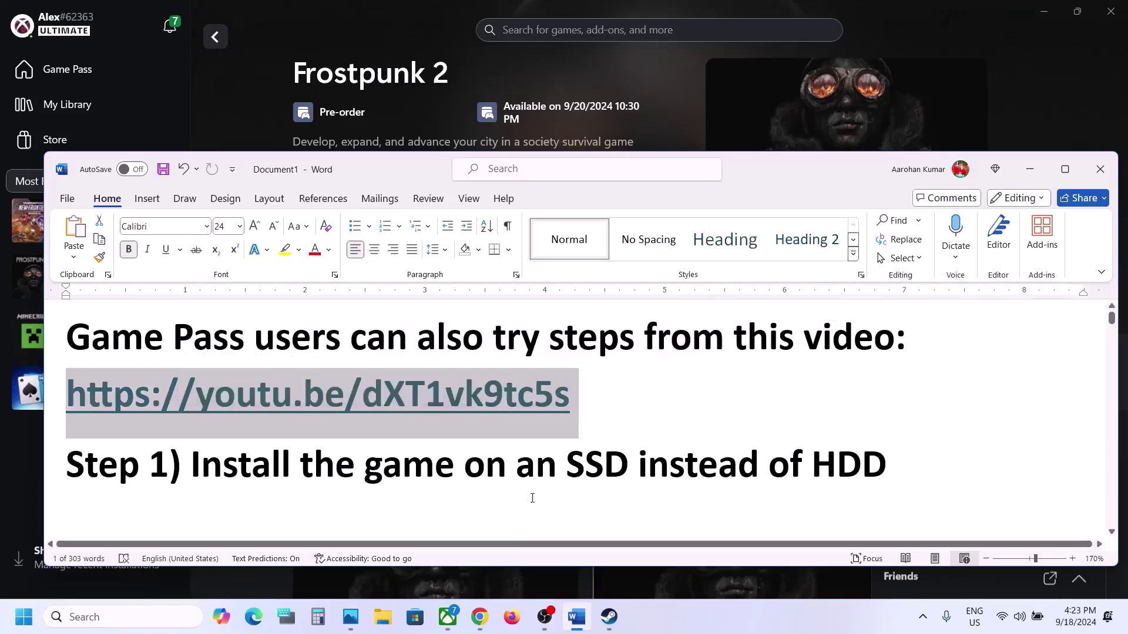
{"action": "left_click", "coordinate": [486, 626]}
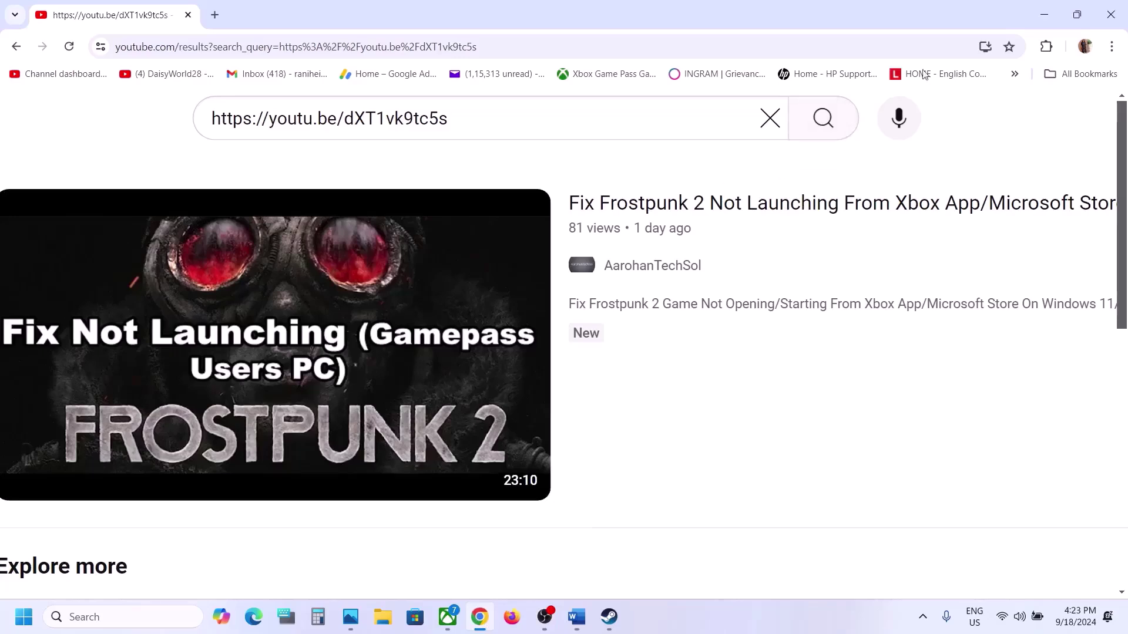
{"action": "left_click", "coordinate": [1044, 14]}
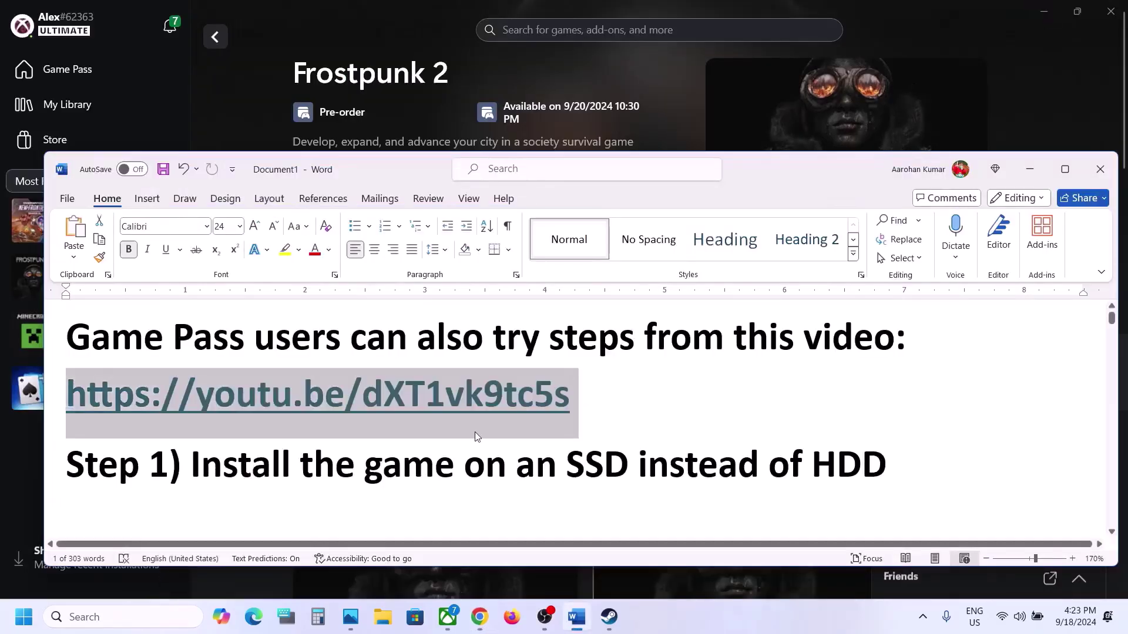
Review Step 1 in the notes, highlighting the advice to install on an SSD.
{"action": "right_click", "coordinate": [356, 467]}
{"action": "key", "text": "Escape"}
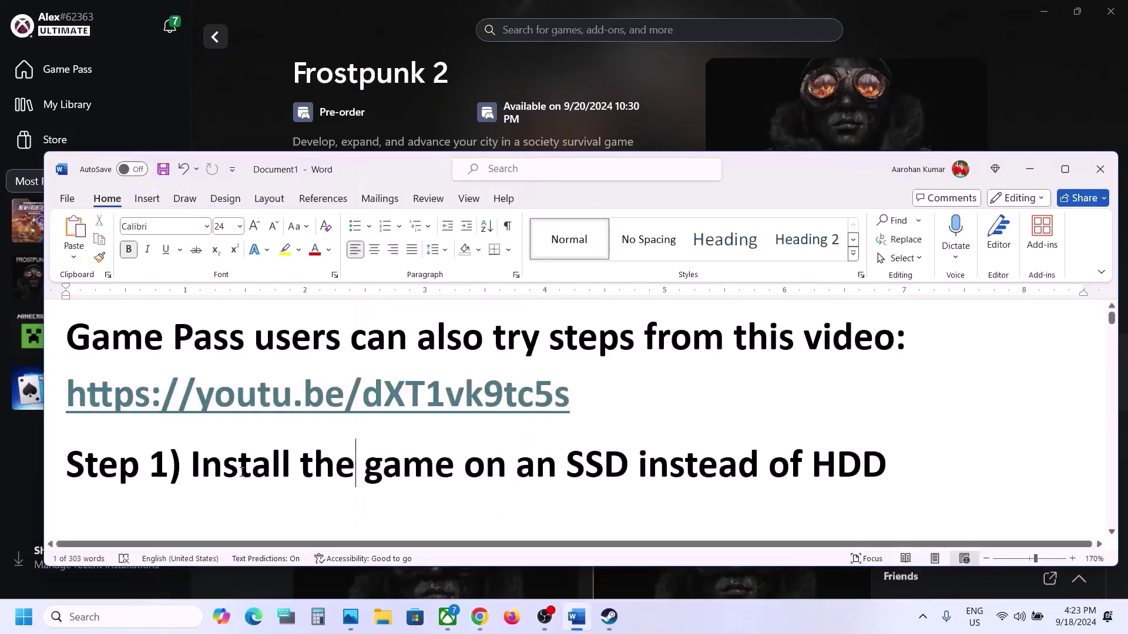
{"action": "left_click_drag", "start_coordinate": [243, 472], "coordinate": [909, 464]}
{"action": "left_click", "coordinate": [573, 492]}
{"action": "left_click_drag", "start_coordinate": [514, 464], "coordinate": [607, 469]}
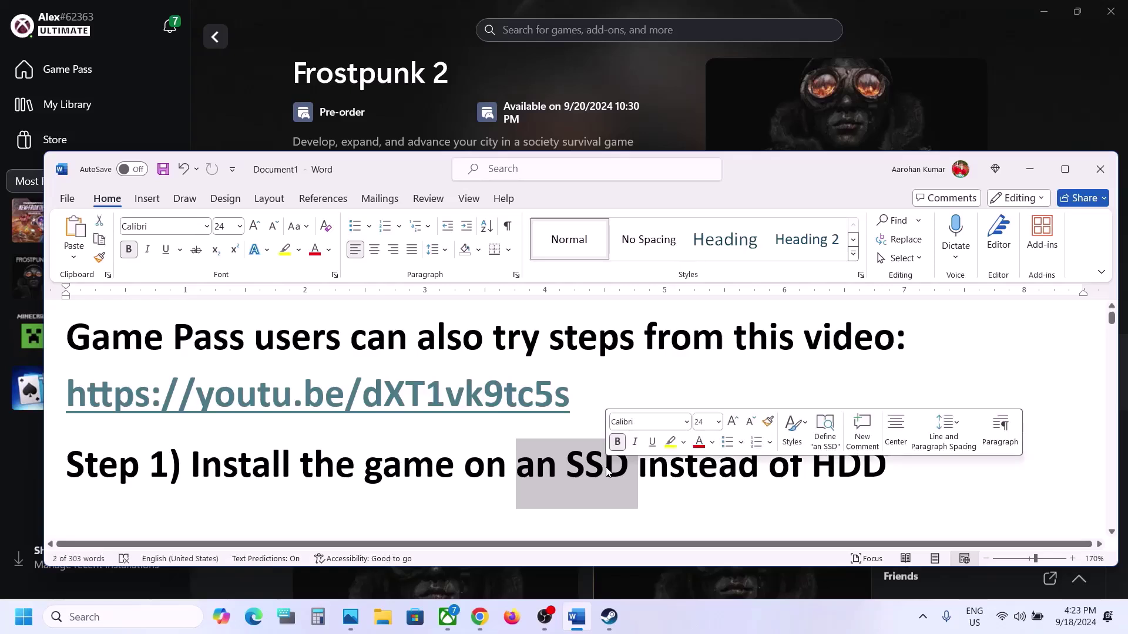
Scroll to Step 2, 'Delete the Config folder', and launch Microsoft Store.
{"action": "scroll", "coordinate": [607, 470], "scroll_direction": "down", "scroll_amount": 3}
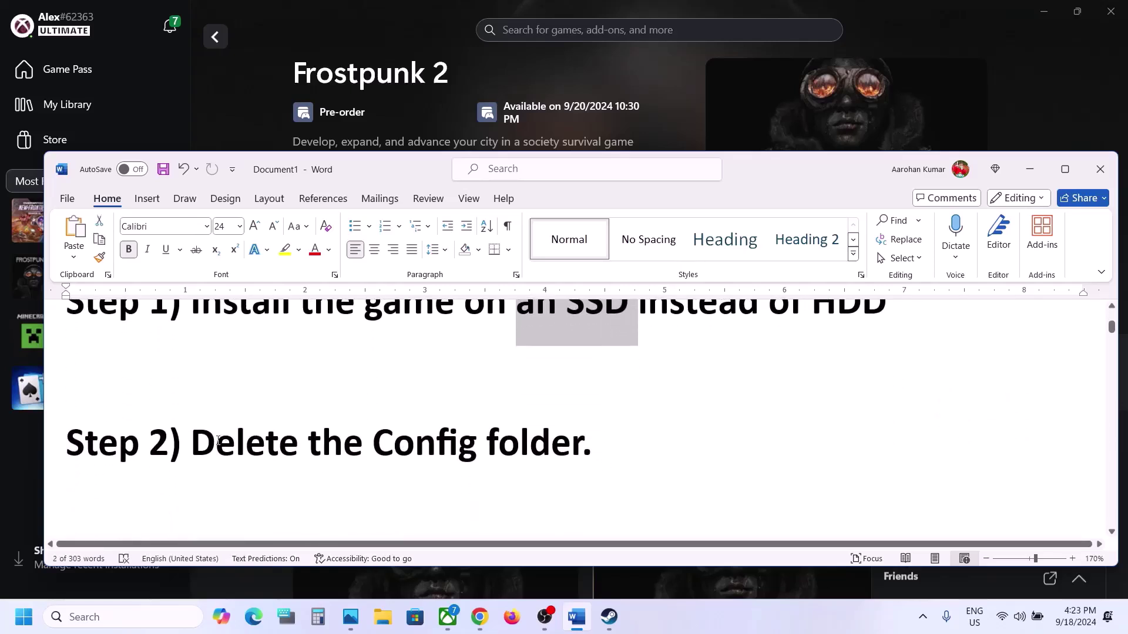
{"action": "left_click_drag", "start_coordinate": [218, 441], "coordinate": [585, 448]}
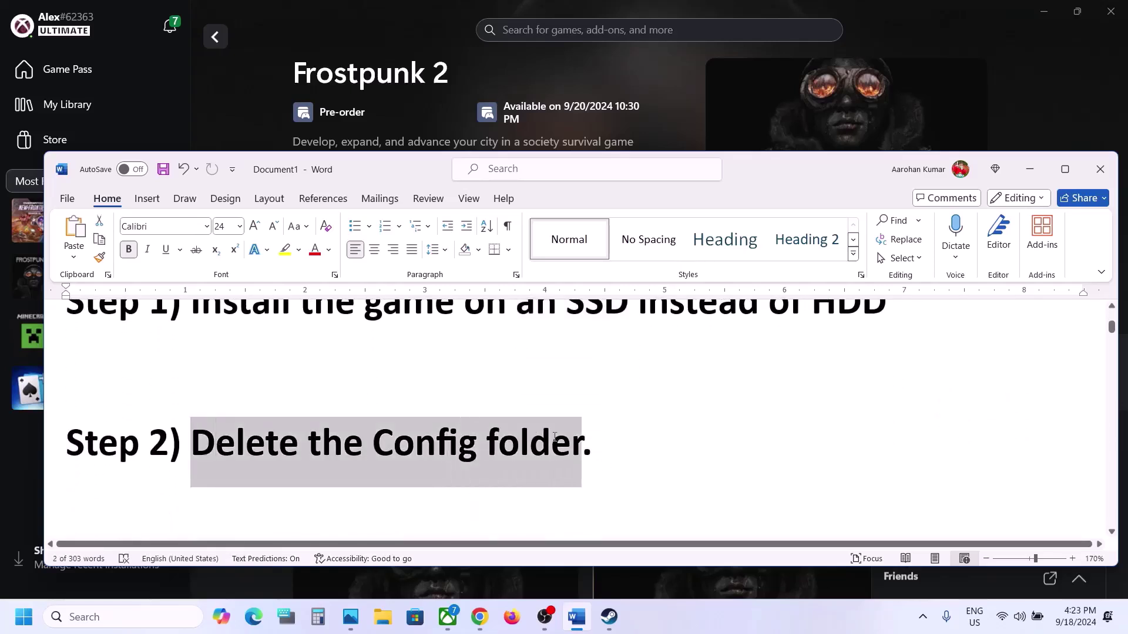
{"action": "left_click", "coordinate": [603, 443]}
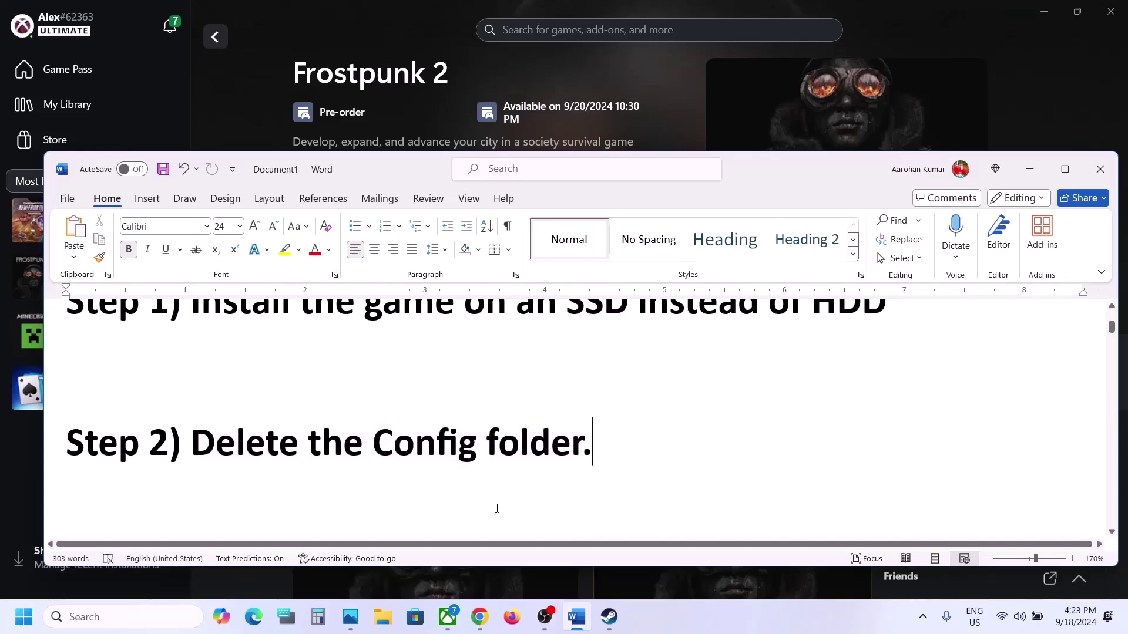
{"action": "left_click", "coordinate": [415, 617]}
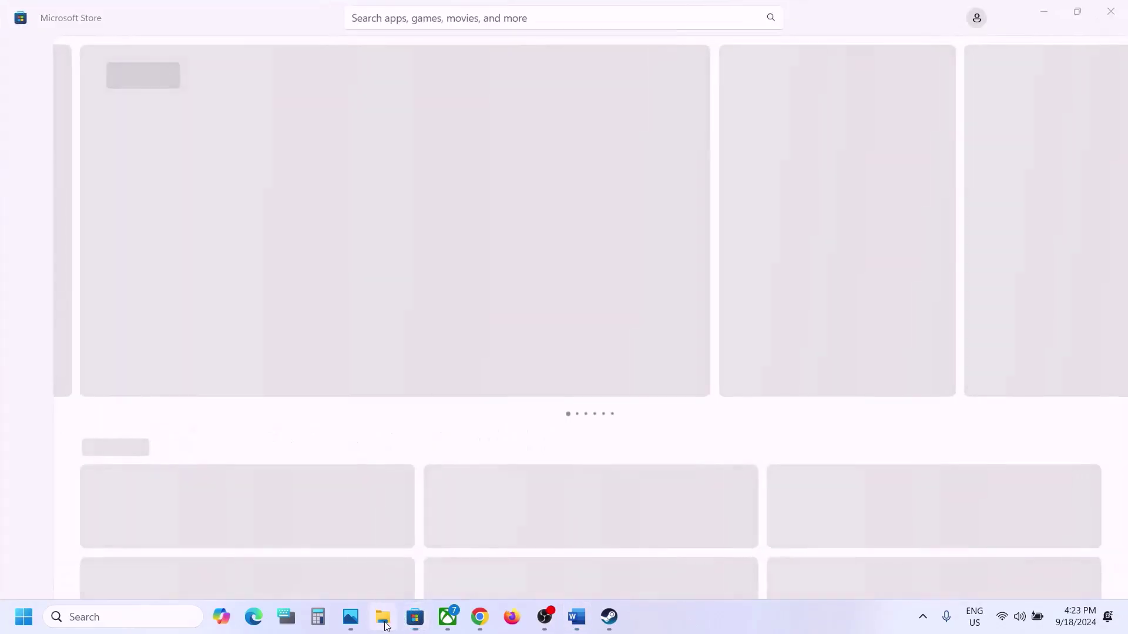
In a maximized File Explorer, go to C:\Users\<user> and check hidden items are shown.
{"action": "left_click", "coordinate": [386, 626]}
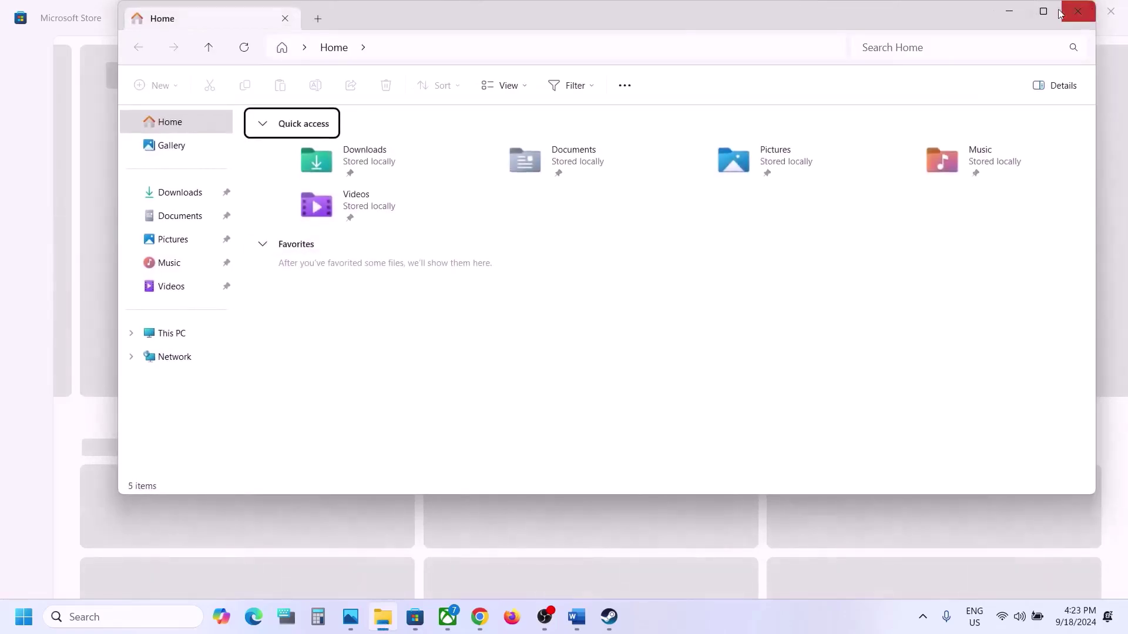
{"action": "left_click", "coordinate": [1044, 11]}
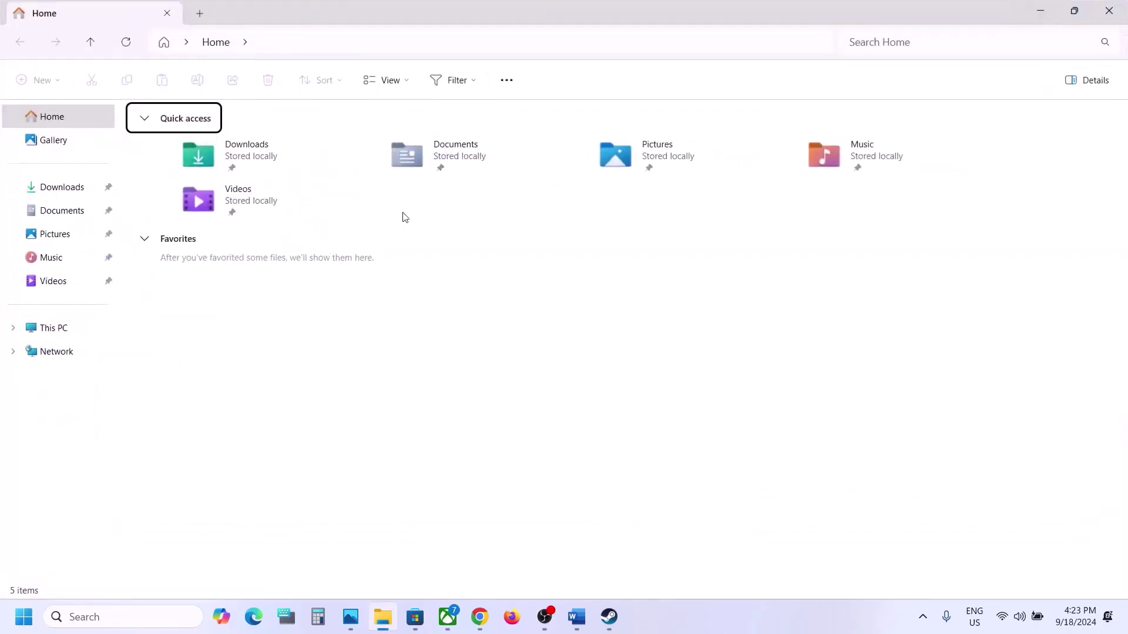
{"action": "left_click", "coordinate": [83, 325]}
{"action": "double_click", "coordinate": [249, 159]}
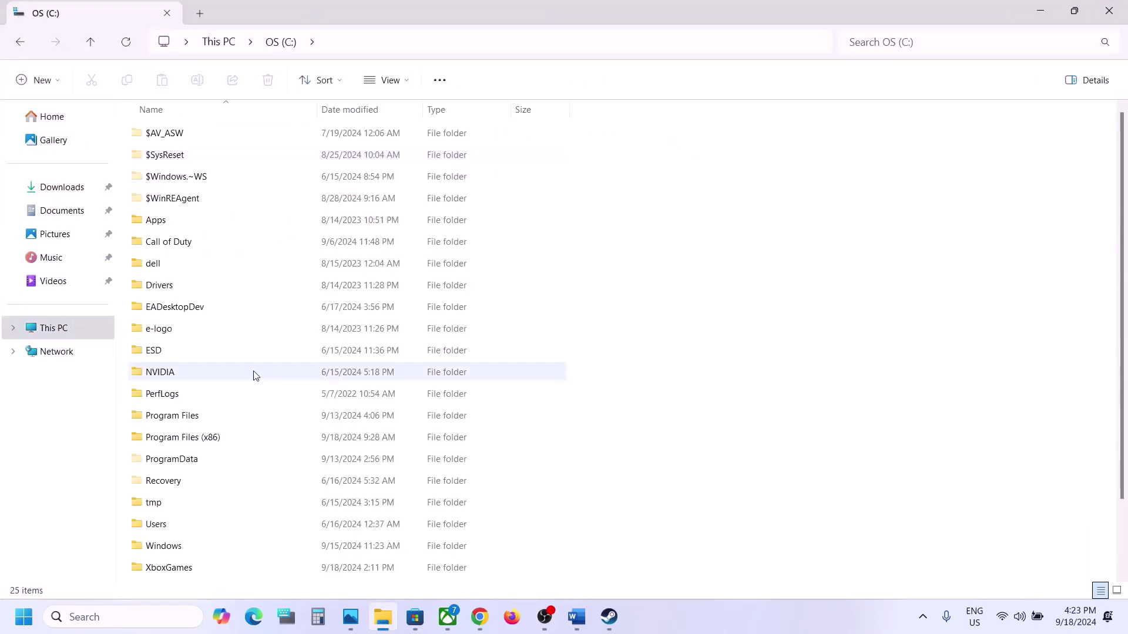
{"action": "scroll", "coordinate": [235, 388], "scroll_direction": "down", "scroll_amount": 3}
{"action": "double_click", "coordinate": [156, 442]}
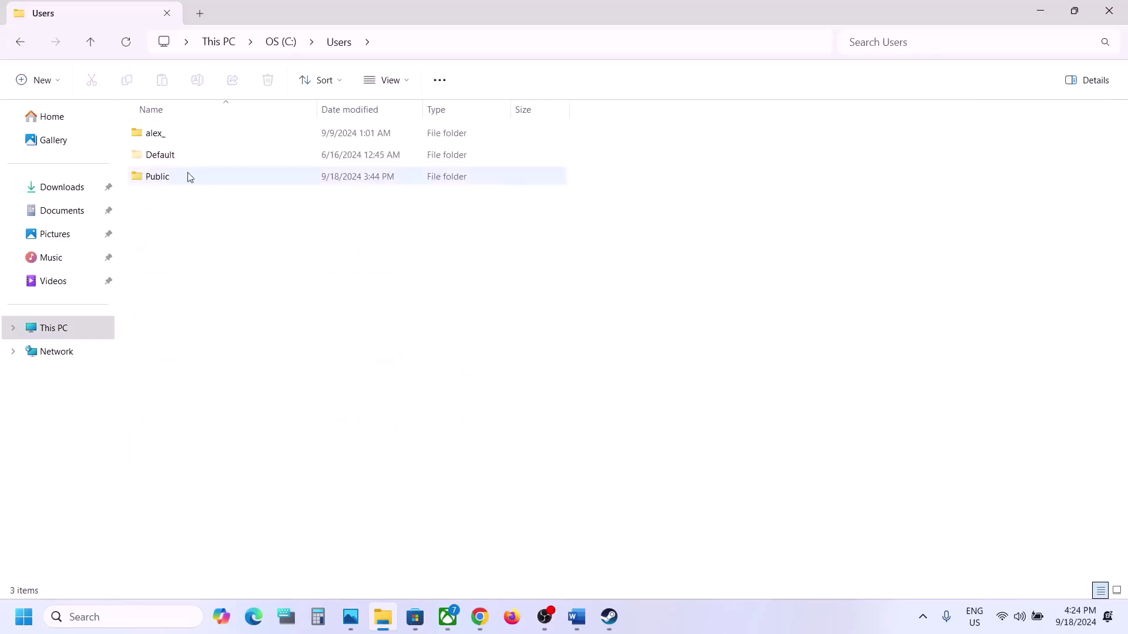
{"action": "double_click", "coordinate": [209, 129]}
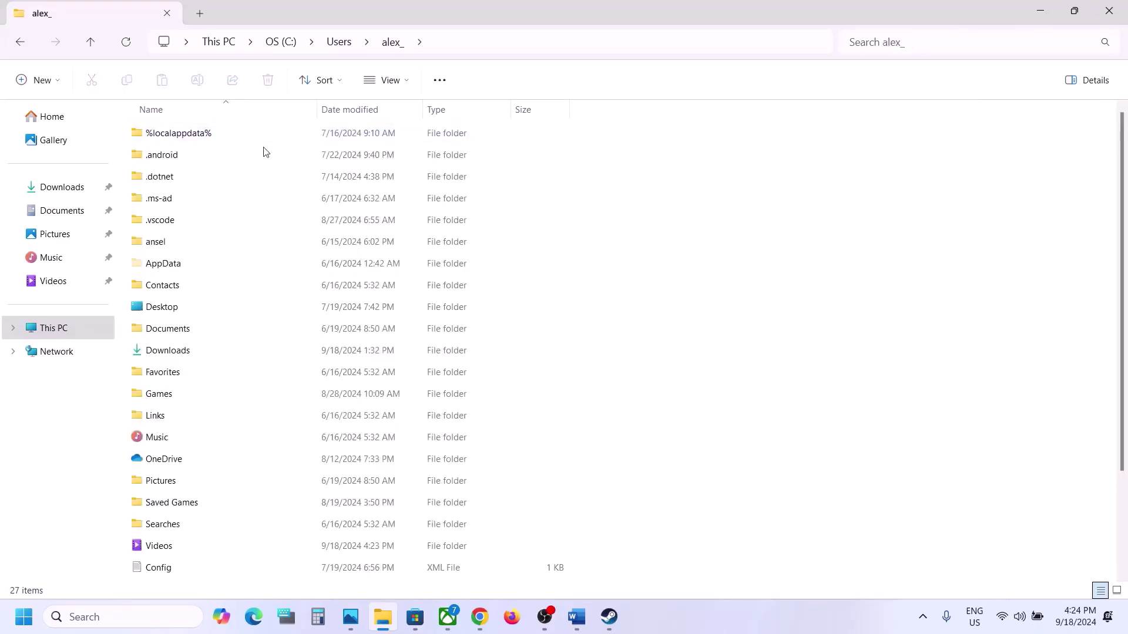
{"action": "left_click", "coordinate": [179, 263]}
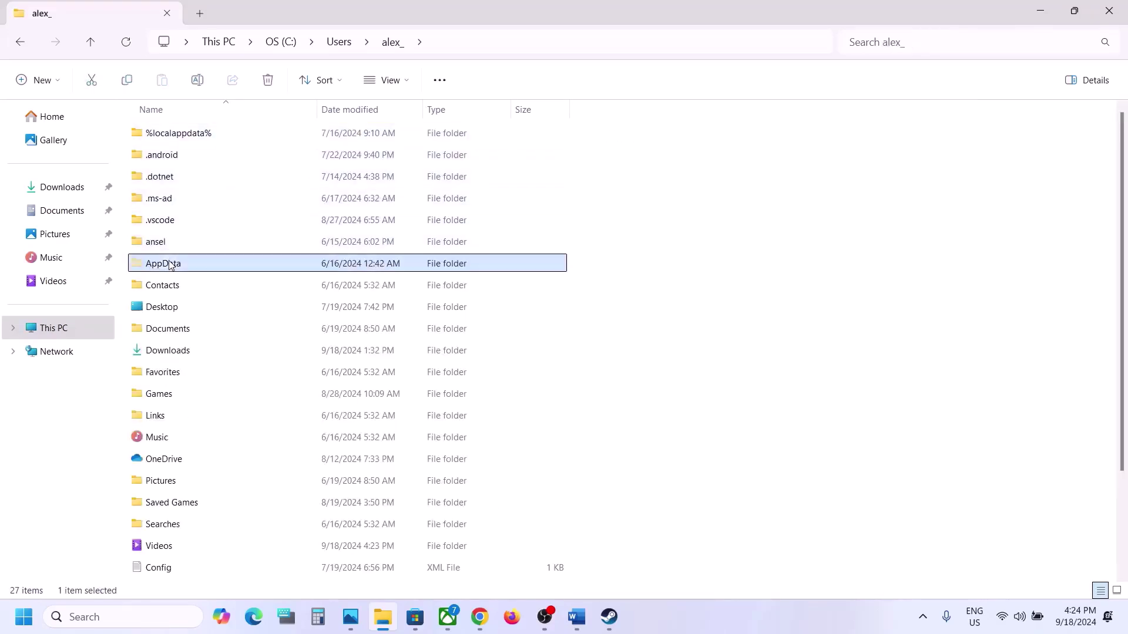
{"action": "left_click", "coordinate": [385, 81]}
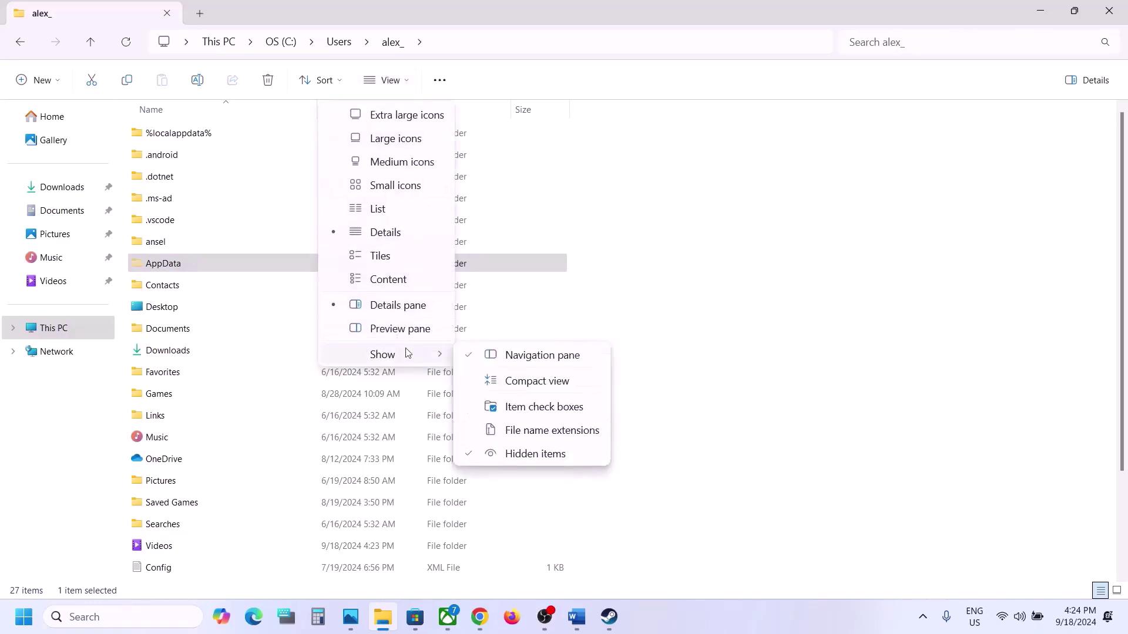
Delete the Config folder in AppData\Local\11bitstudios\Frostpunk2\Steam\Saved.
{"action": "double_click", "coordinate": [213, 268]}
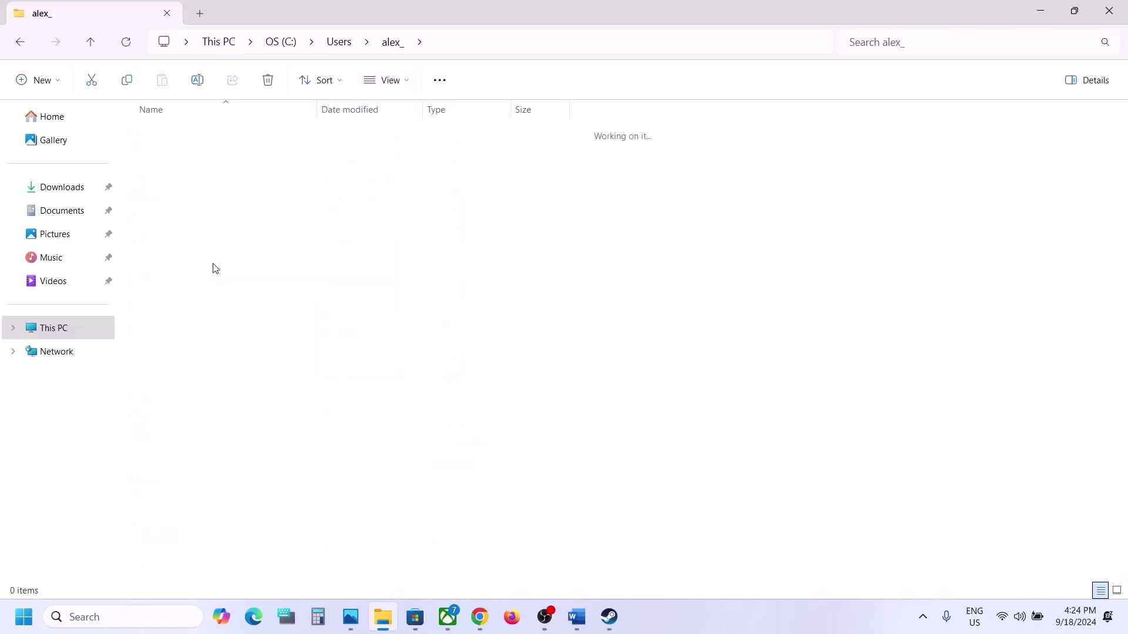
{"action": "double_click", "coordinate": [186, 139]}
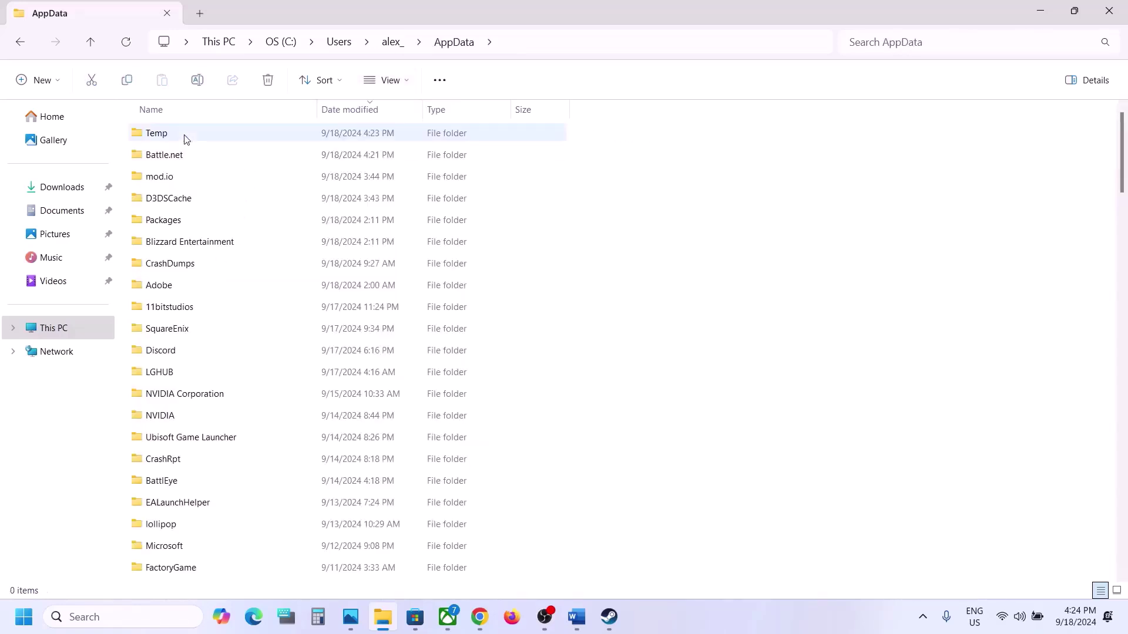
{"action": "left_click", "coordinate": [186, 310]}
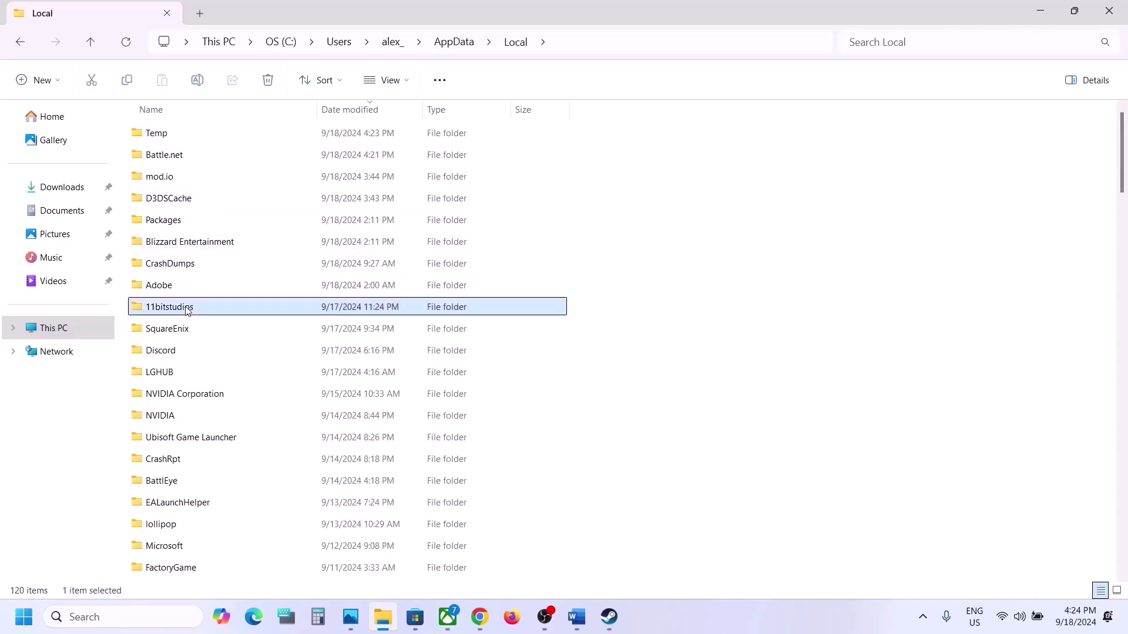
{"action": "double_click", "coordinate": [205, 311]}
{"action": "double_click", "coordinate": [209, 140]}
{"action": "double_click", "coordinate": [218, 138]}
{"action": "double_click", "coordinate": [218, 137]}
{"action": "left_click", "coordinate": [174, 162]}
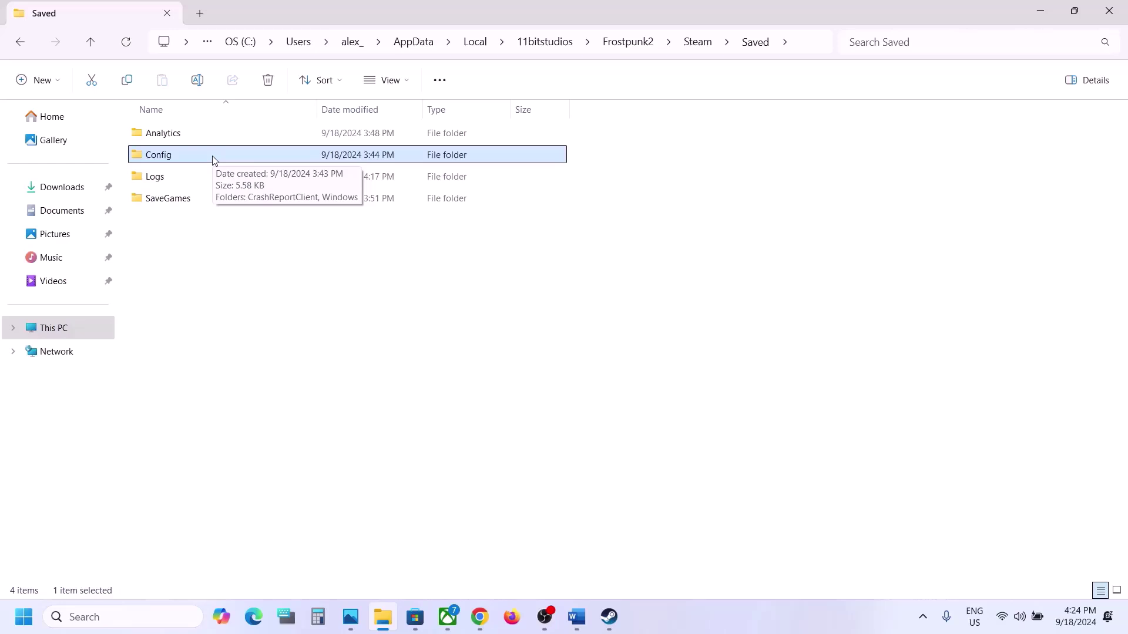
{"action": "right_click", "coordinate": [199, 159]}
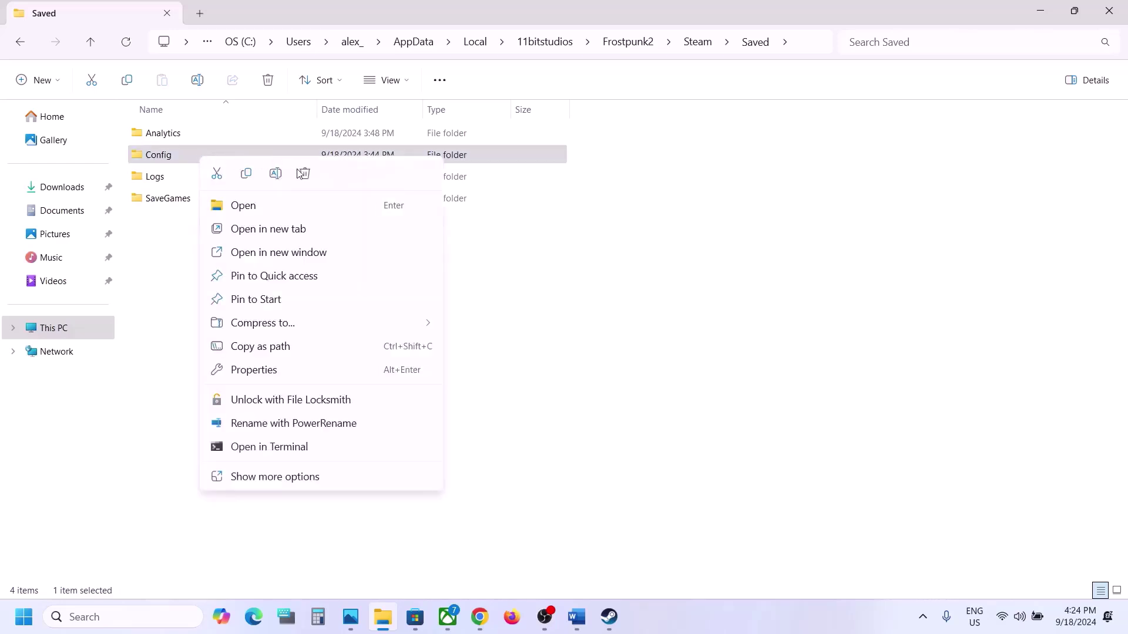
{"action": "left_click", "coordinate": [305, 174]}
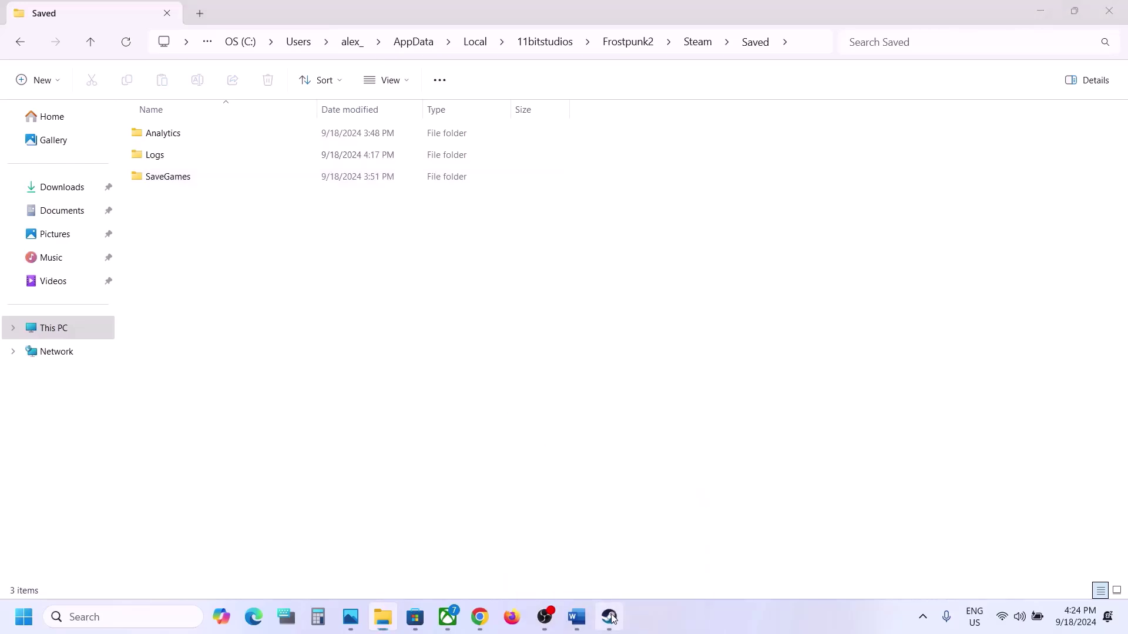
Scroll the Word notes to Step 3, then return to Steam's Frostpunk 2 library page.
{"action": "left_click", "coordinate": [624, 585]}
{"action": "left_click", "coordinate": [576, 617]}
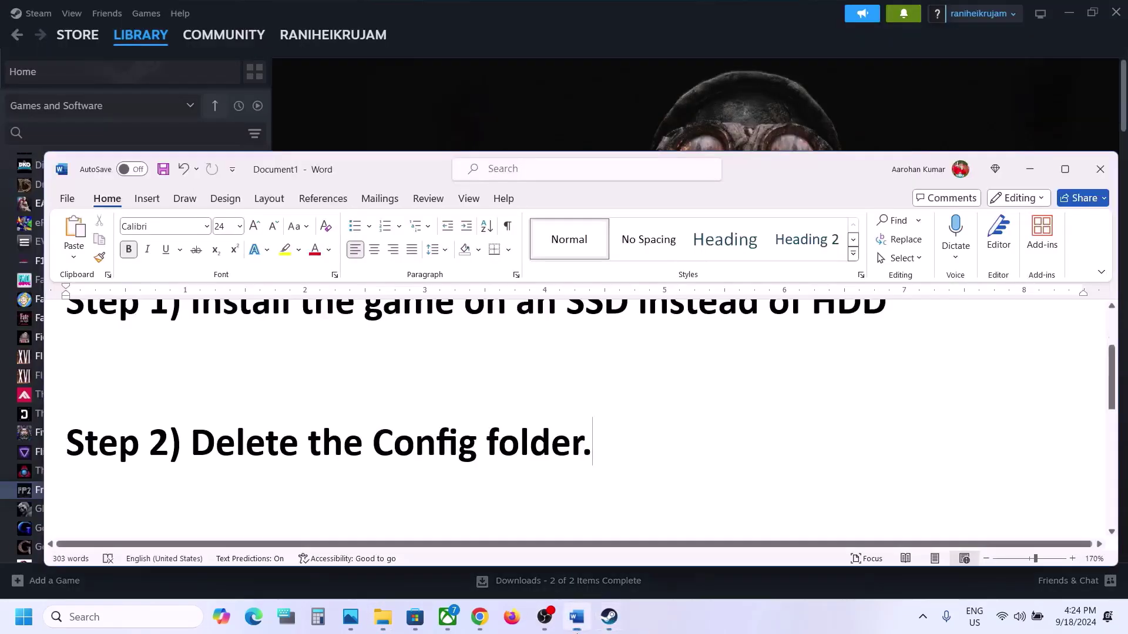
{"action": "scroll", "coordinate": [457, 395], "scroll_direction": "down", "scroll_amount": 1}
{"action": "scroll", "coordinate": [456, 395], "scroll_direction": "down", "scroll_amount": 2}
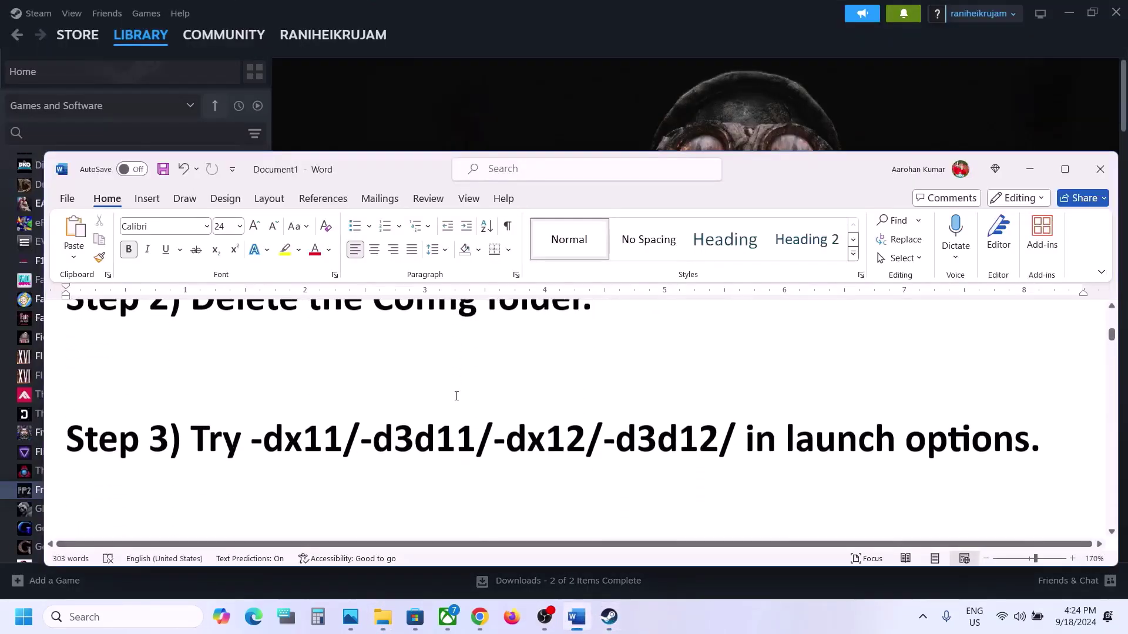
{"action": "left_click", "coordinate": [527, 91]}
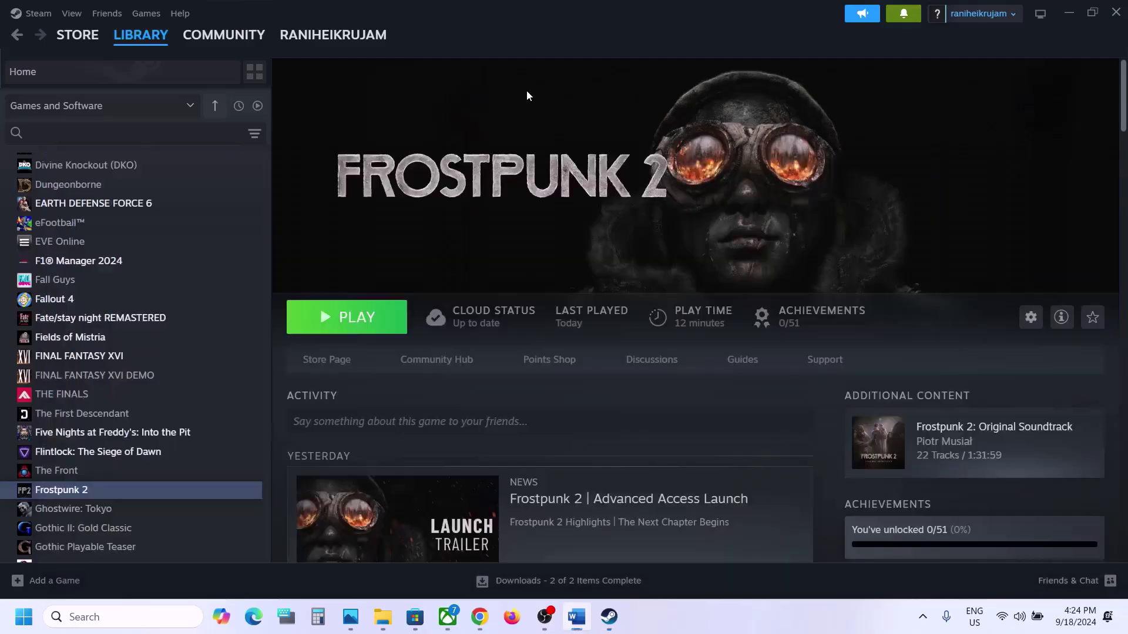
Open Frostpunk 2's Properties to view its launch options, then close them.
{"action": "right_click", "coordinate": [111, 492]}
{"action": "left_click", "coordinate": [165, 478]}
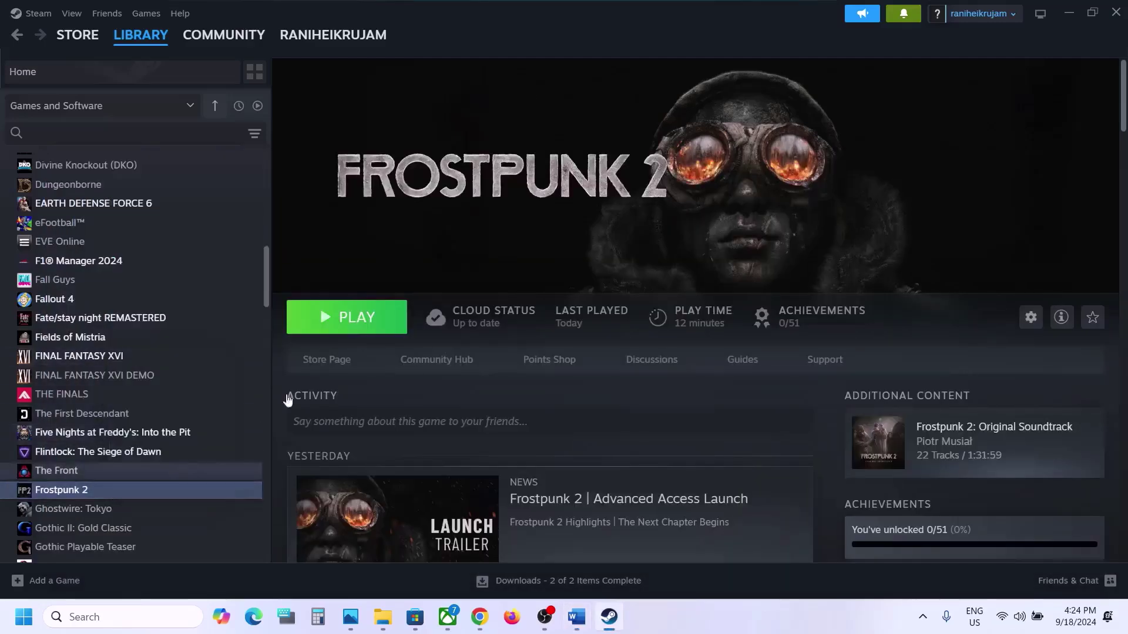
{"action": "left_click", "coordinate": [458, 340]}
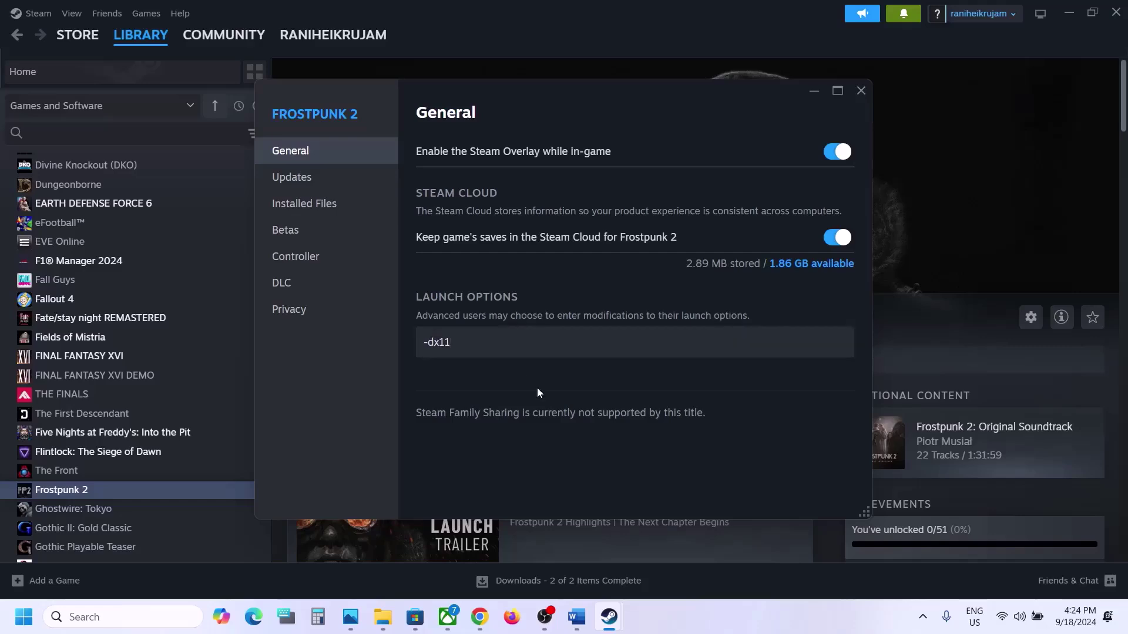
{"action": "left_click", "coordinate": [860, 90]}
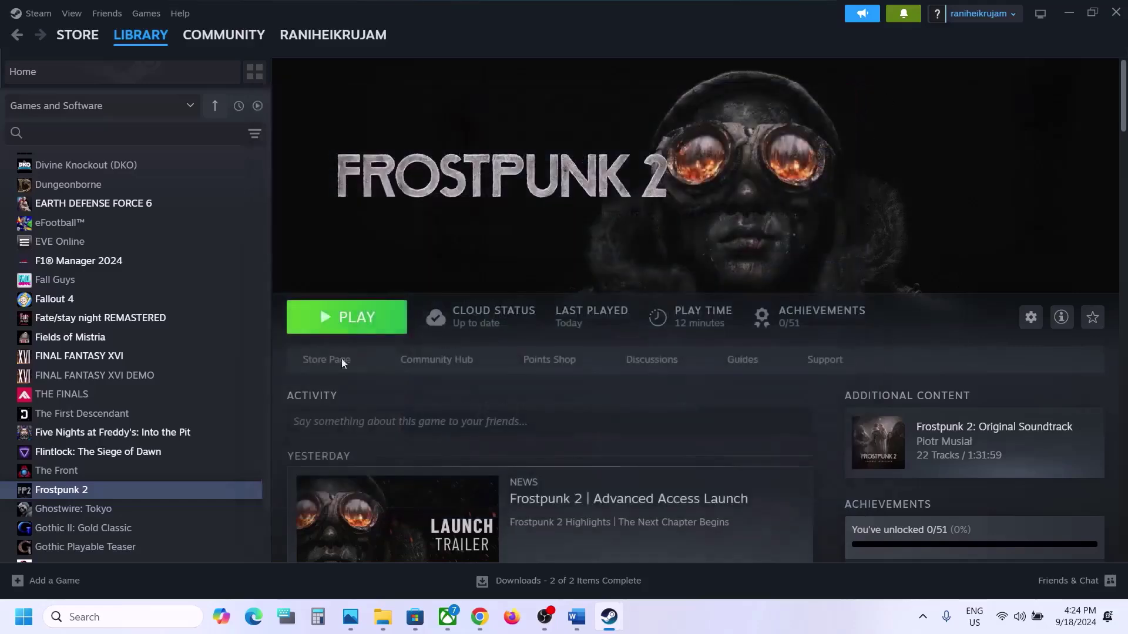
Set Frostpunk 2's launch options to -d3d11, then begin replacing it.
{"action": "right_click", "coordinate": [159, 490]}
{"action": "left_click", "coordinate": [203, 468]}
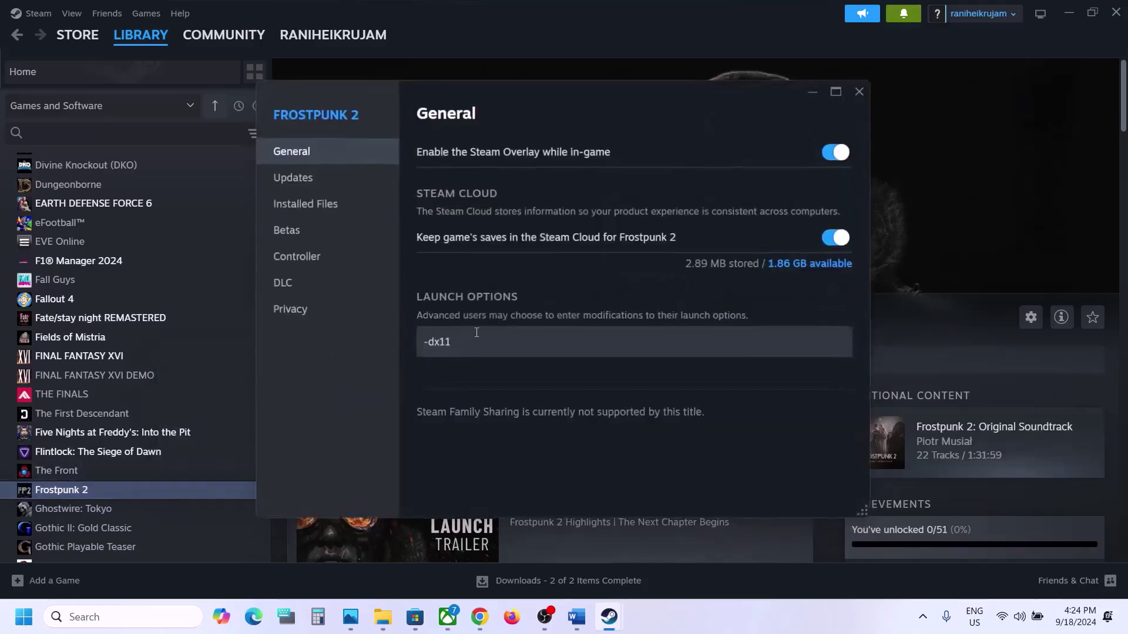
{"action": "left_click", "coordinate": [472, 337]}
{"action": "key", "text": "ctrl+a"}
{"action": "type", "text": "-d"}
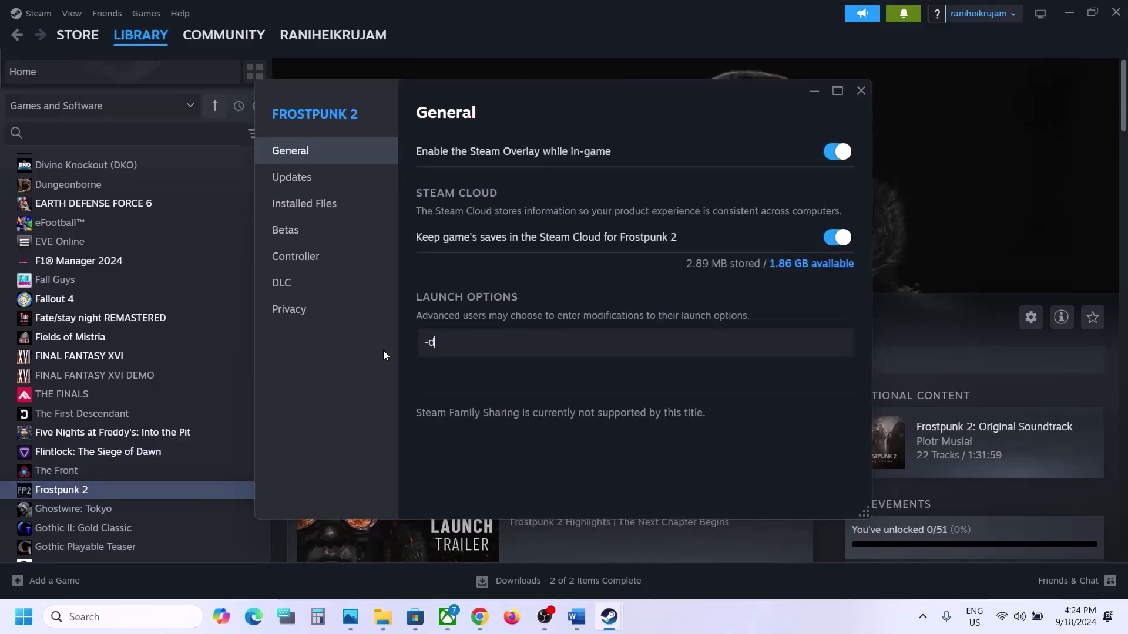
{"action": "type", "text": "3d11"}
{"action": "left_click", "coordinate": [468, 398]}
{"action": "left_click_drag", "start_coordinate": [488, 345], "coordinate": [419, 344]}
{"action": "type", "text": "-"}
Try -d3d12, then clear the launch options and close Properties.
{"action": "left_click_drag", "start_coordinate": [483, 343], "coordinate": [404, 341]}
{"action": "type", "text": "-d3d12"}
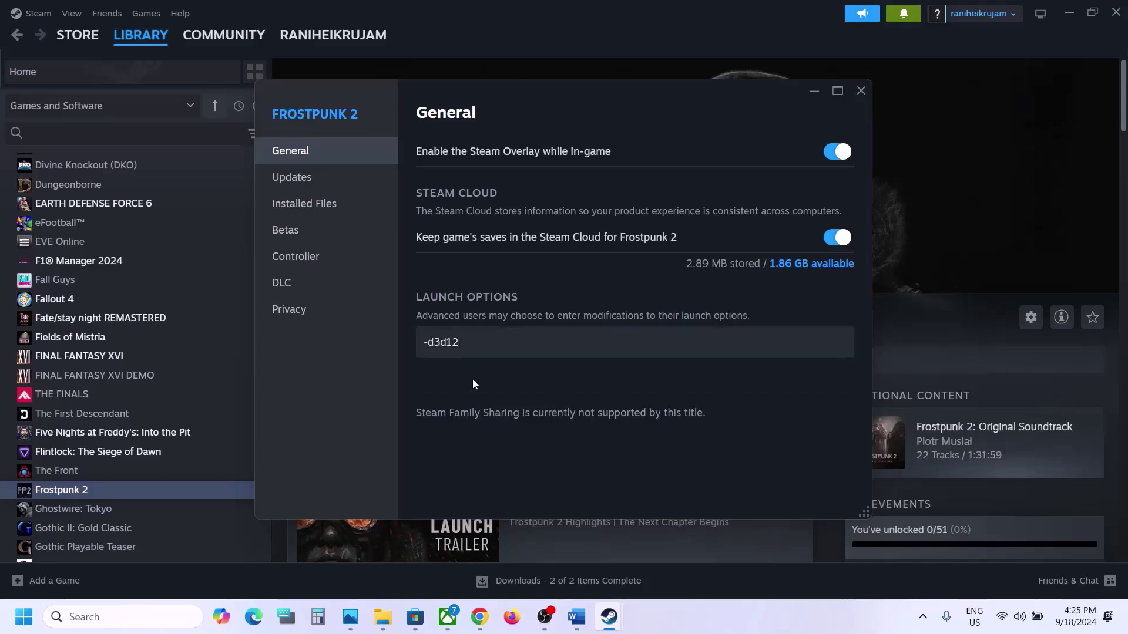
{"action": "left_click_drag", "start_coordinate": [521, 337], "coordinate": [398, 332]}
{"action": "key", "text": "BackSpace"}
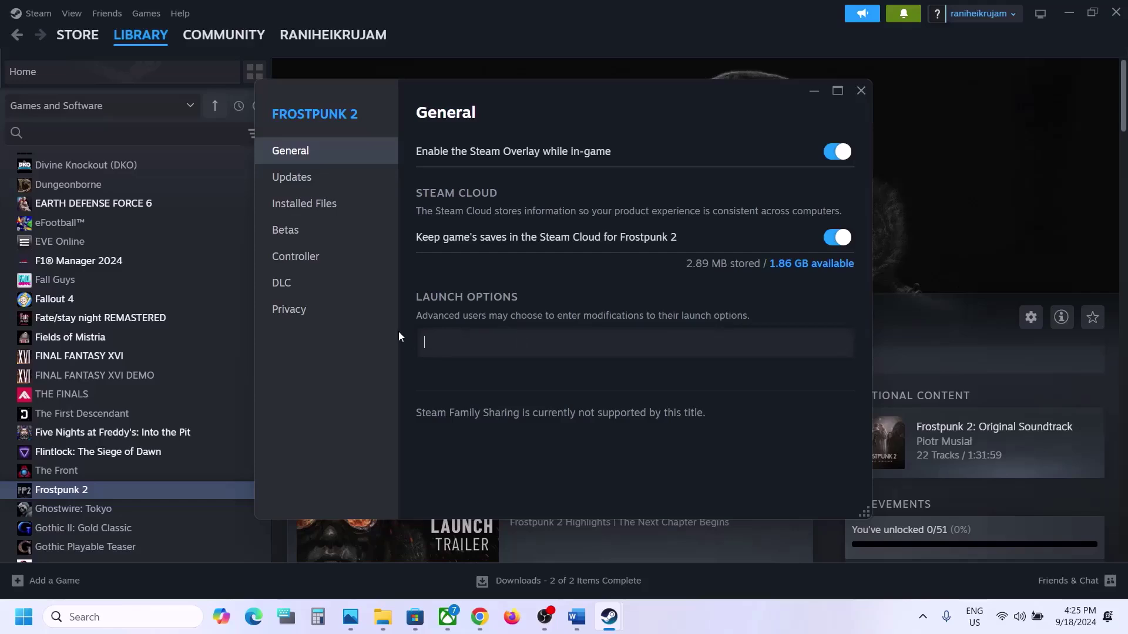
{"action": "left_click", "coordinate": [862, 91]}
Scroll the Word notes to Step 4 and maximize the Word window.
{"action": "left_click", "coordinate": [577, 617]}
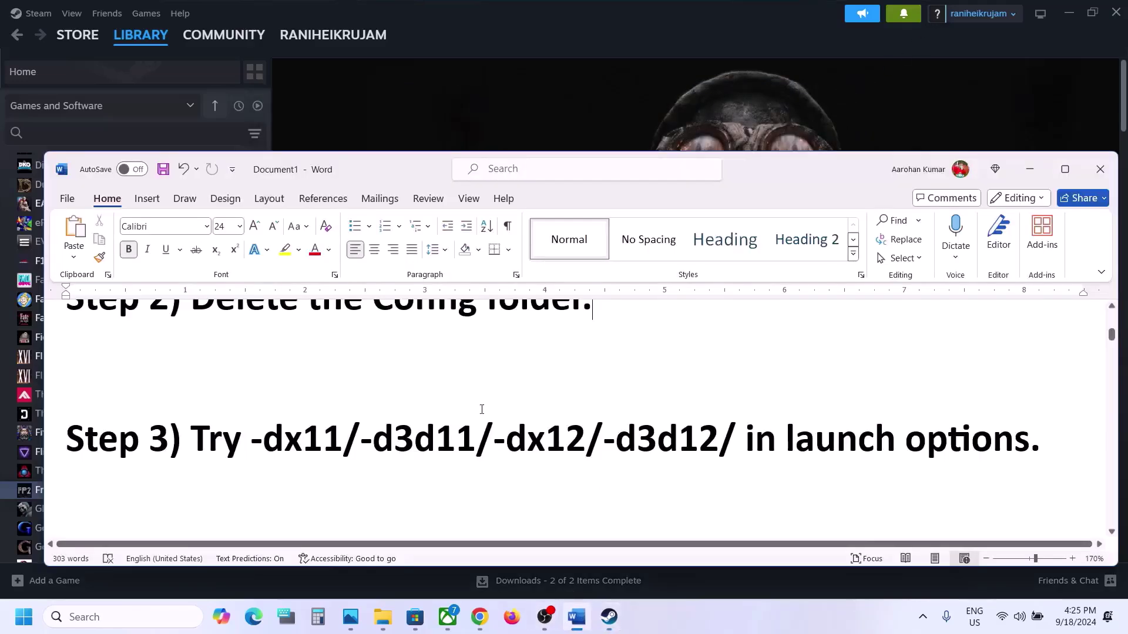
{"action": "scroll", "coordinate": [447, 435], "scroll_direction": "down", "scroll_amount": 5}
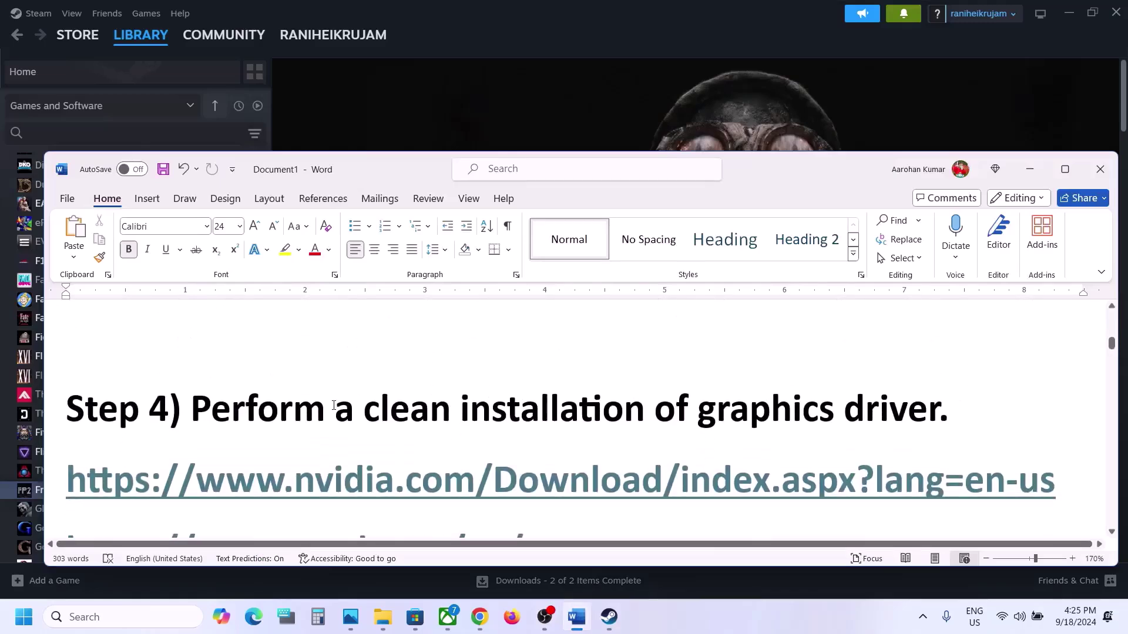
{"action": "left_click", "coordinate": [841, 409], "text": "shift"}
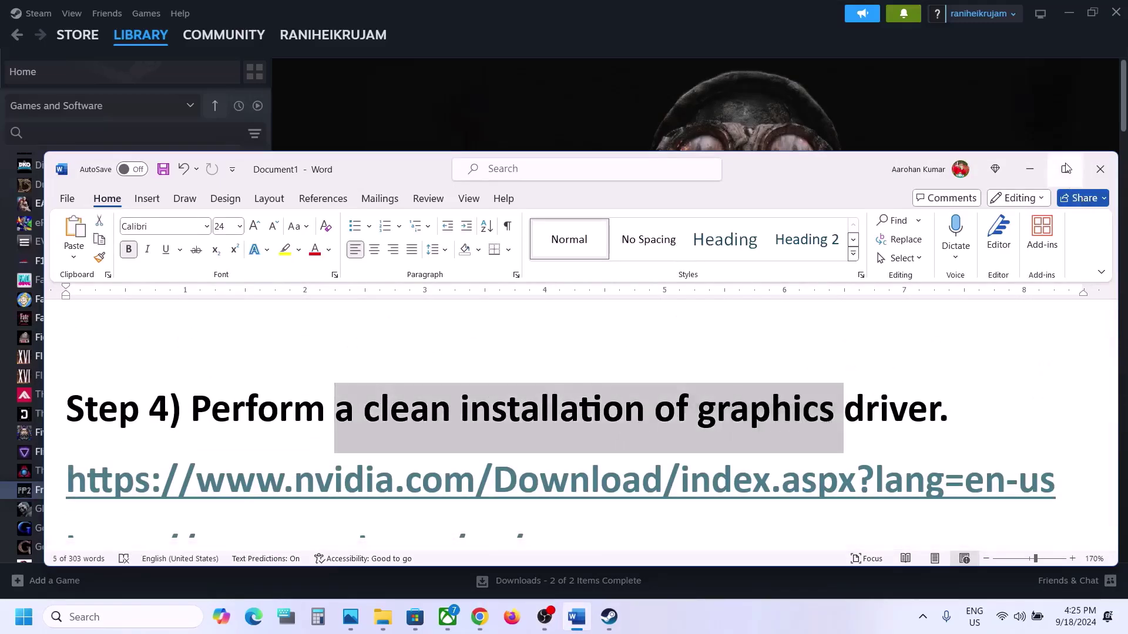
{"action": "left_click", "coordinate": [1065, 169]}
Look over the NVIDIA and AMD driver links, then follow the NVIDIA link.
{"action": "left_click_drag", "start_coordinate": [288, 327], "coordinate": [646, 329]}
{"action": "left_click_drag", "start_coordinate": [154, 411], "coordinate": [531, 424]}
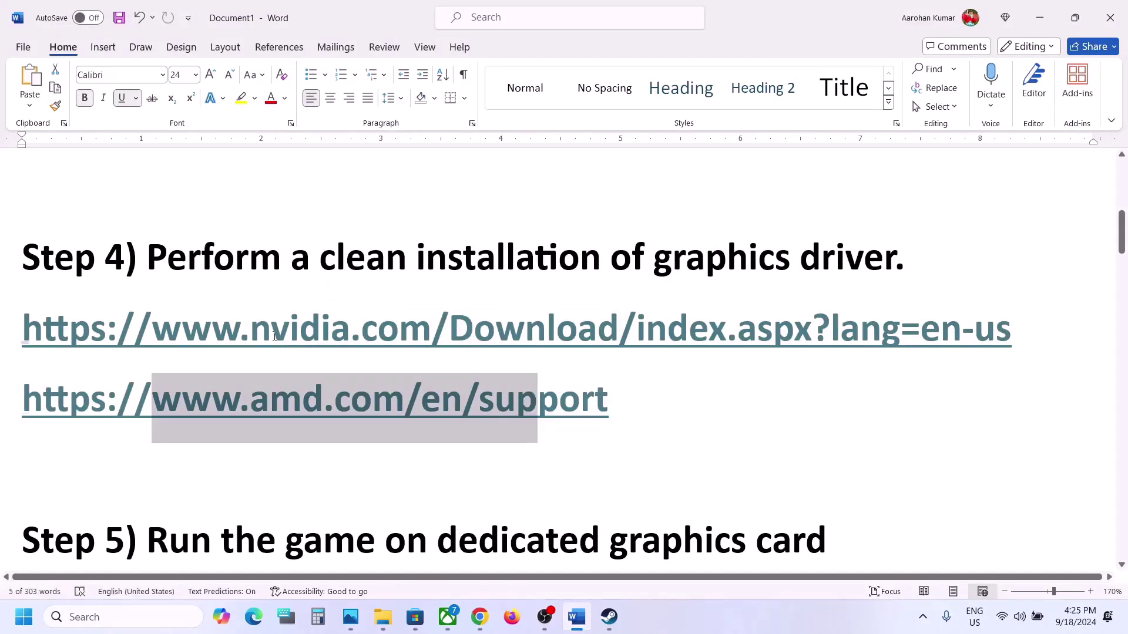
{"action": "left_click_drag", "start_coordinate": [274, 336], "coordinate": [664, 334]}
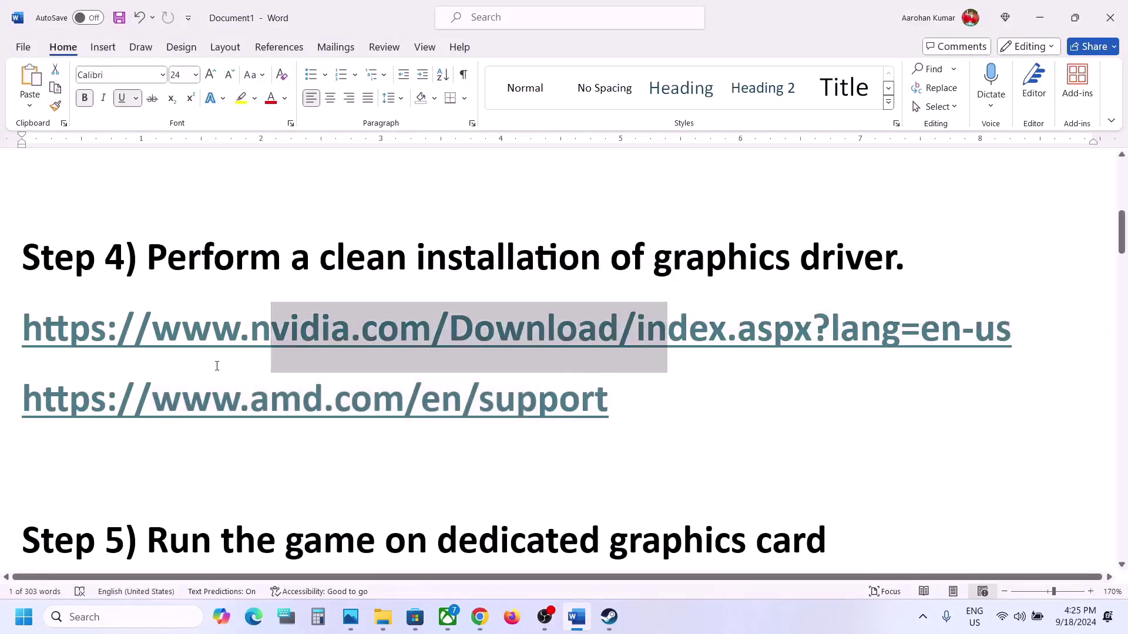
{"action": "left_click_drag", "start_coordinate": [154, 411], "coordinate": [531, 425]}
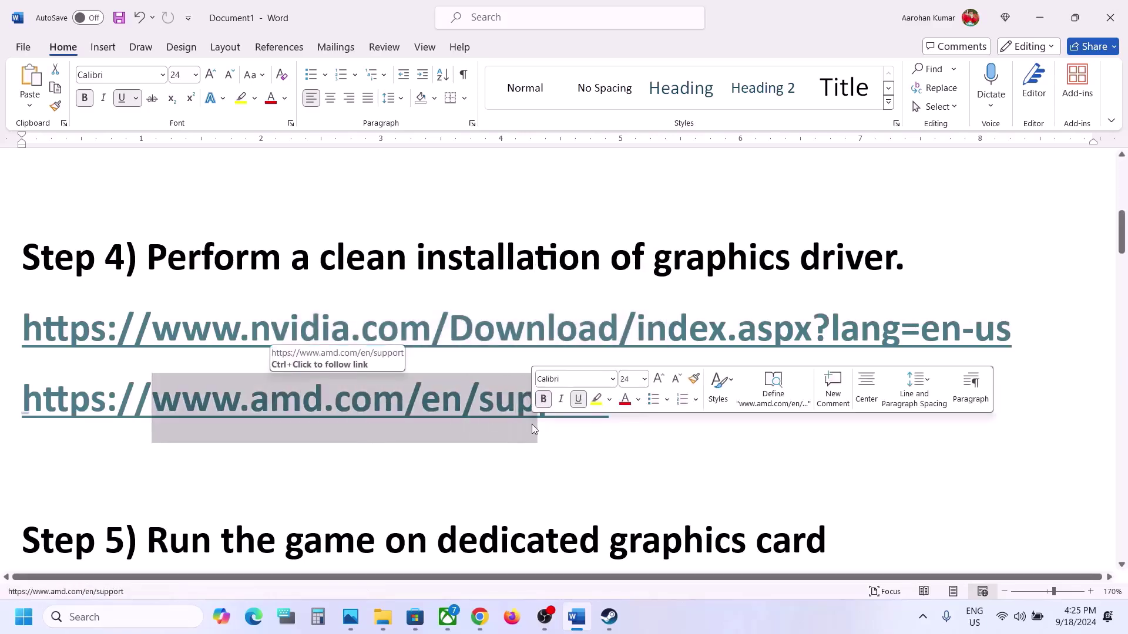
{"action": "left_click", "coordinate": [370, 407]}
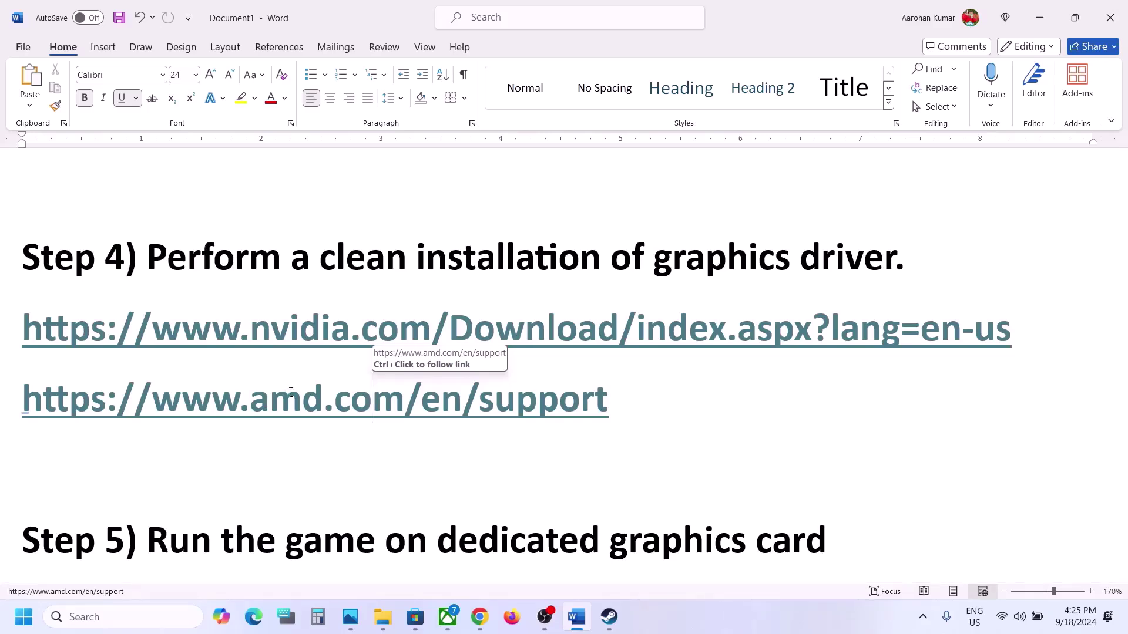
{"action": "left_click_drag", "start_coordinate": [239, 405], "coordinate": [605, 404]}
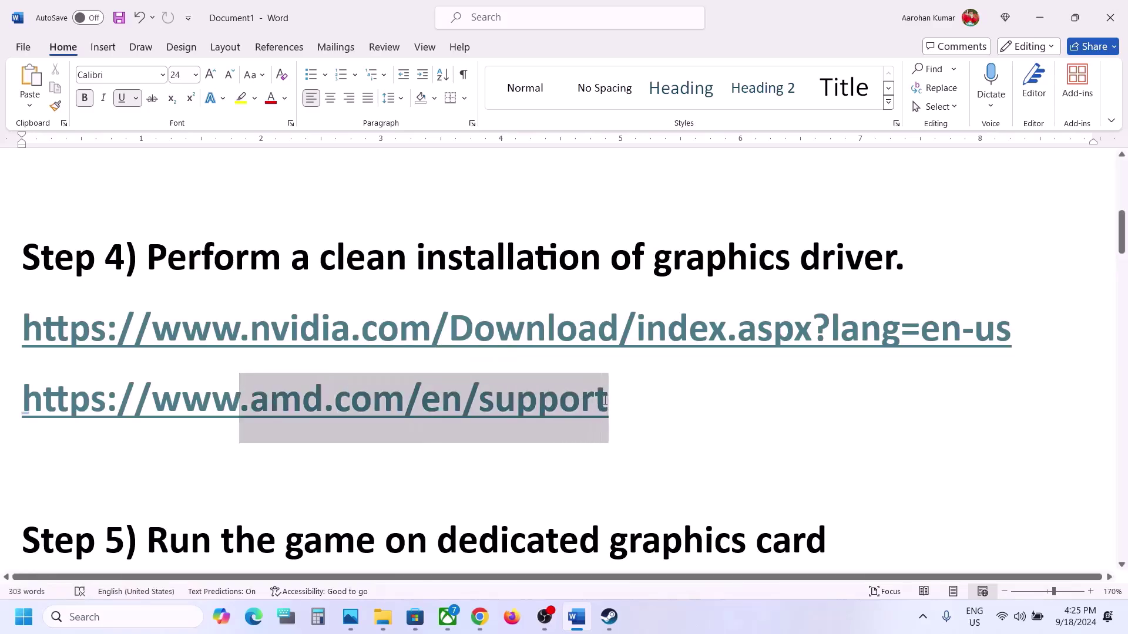
{"action": "triple_click", "coordinate": [166, 405]}
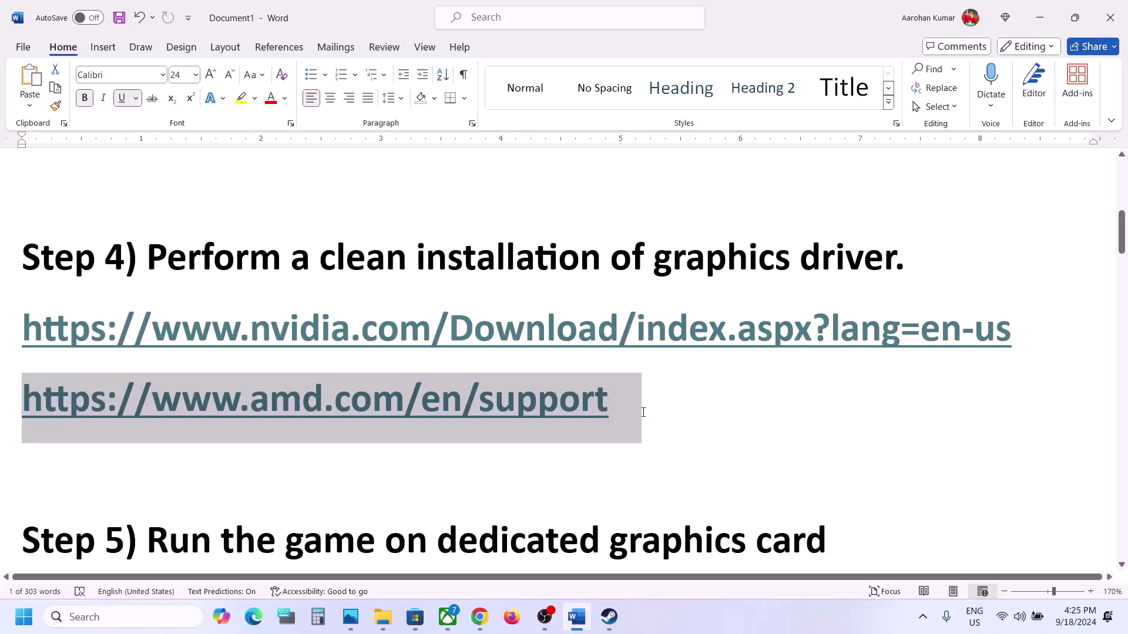
{"action": "left_click_drag", "start_coordinate": [182, 335], "coordinate": [485, 334]}
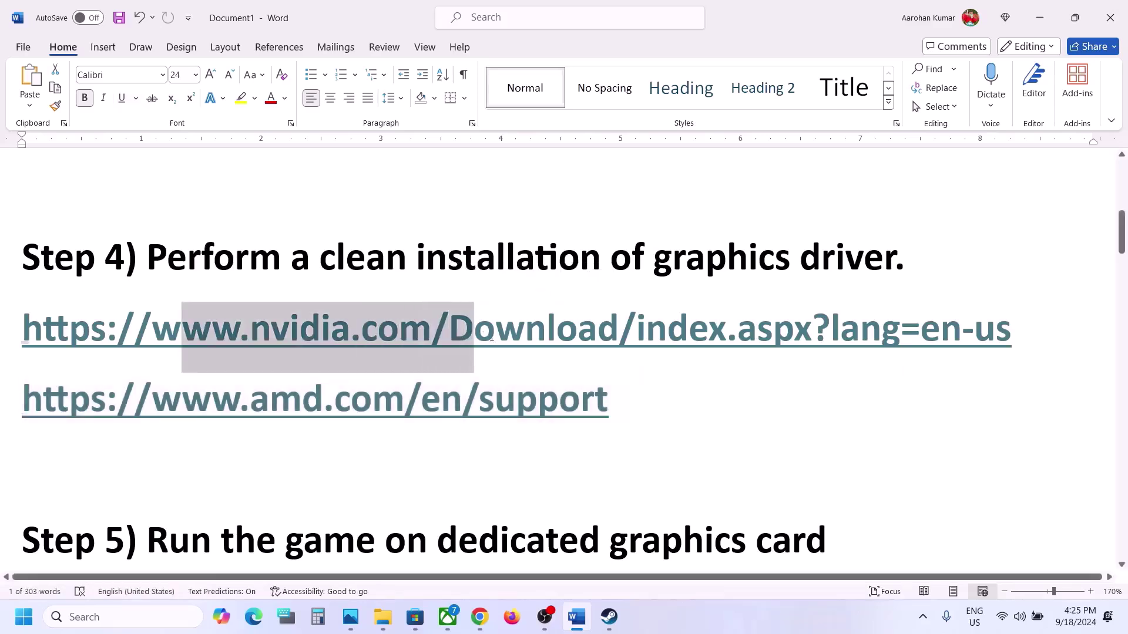
{"action": "left_click", "coordinate": [684, 610]}
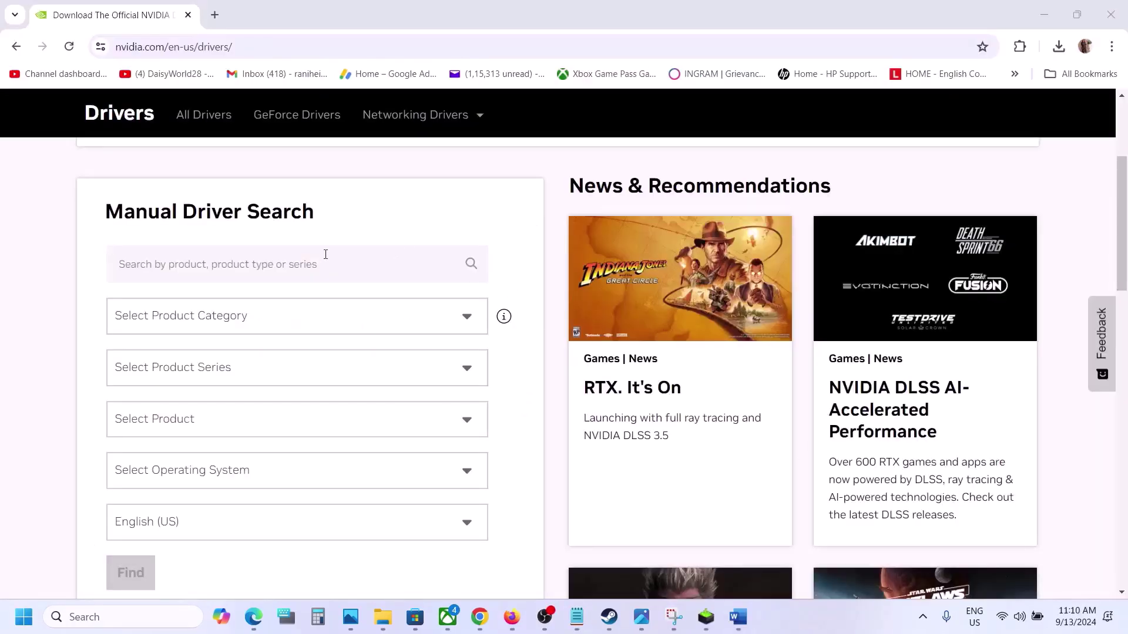
Search NVIDIA drivers for GeForce RTX 30 Series (Notebooks), RTX 3050 Laptop GPU, Windows 11.
{"action": "left_click", "coordinate": [234, 322]}
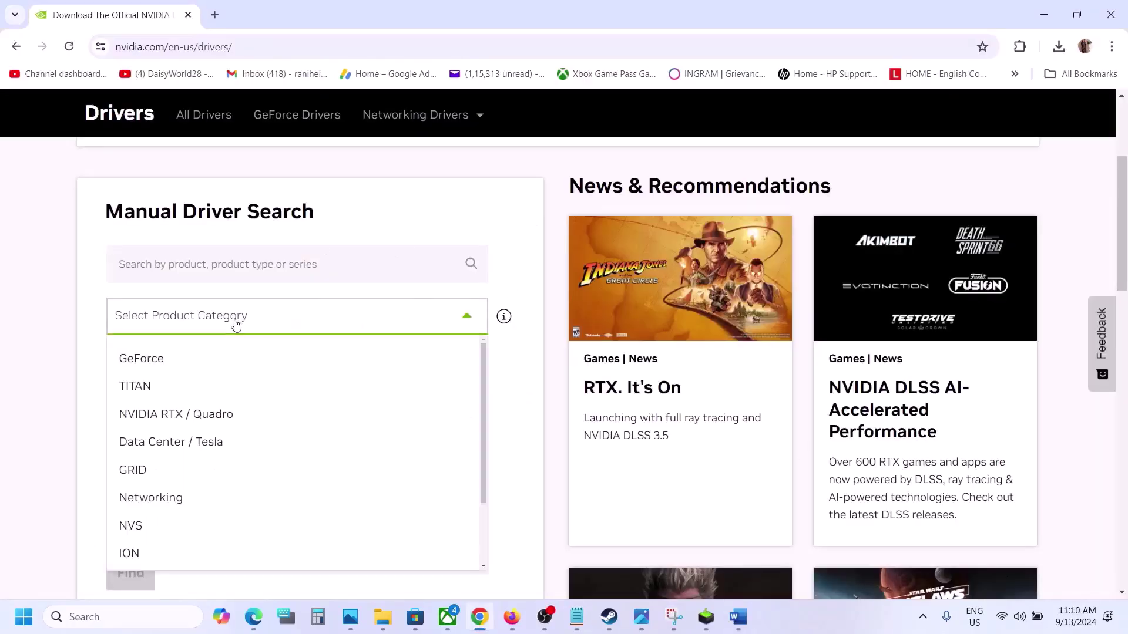
{"action": "left_click", "coordinate": [175, 364]}
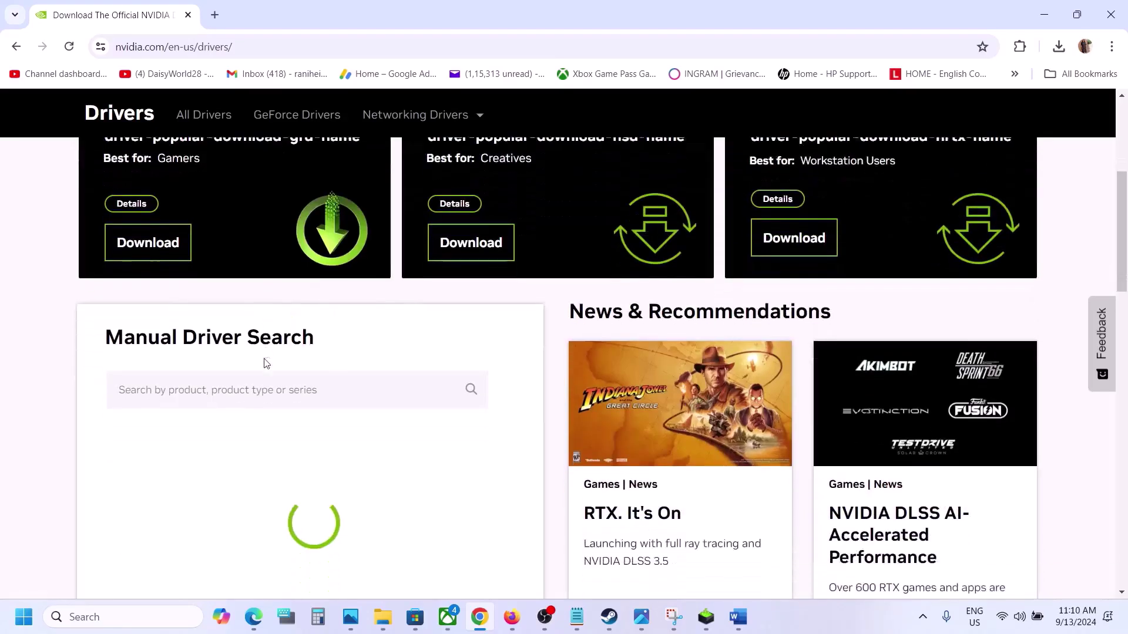
{"action": "scroll", "coordinate": [265, 363], "scroll_direction": "down", "scroll_amount": 2}
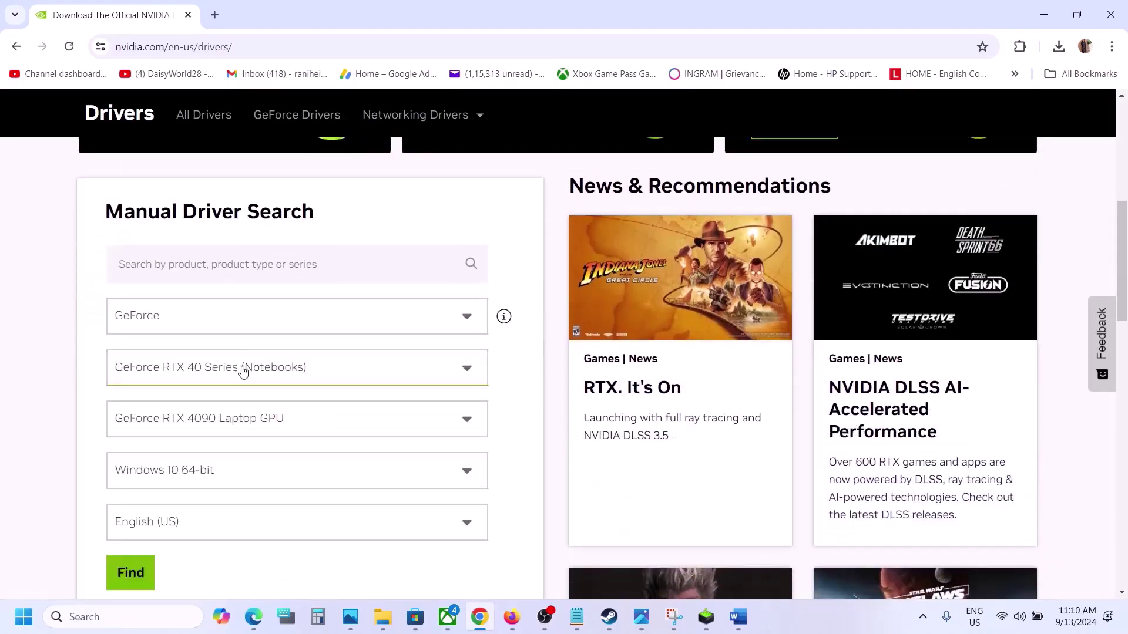
{"action": "left_click", "coordinate": [243, 372]}
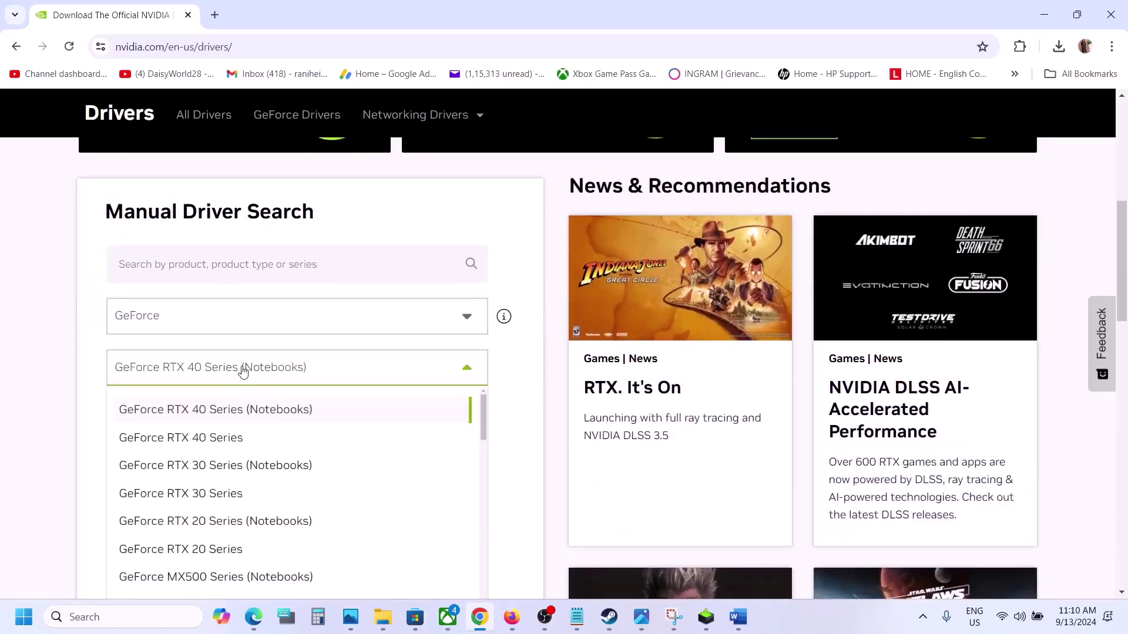
{"action": "left_click", "coordinate": [256, 472]}
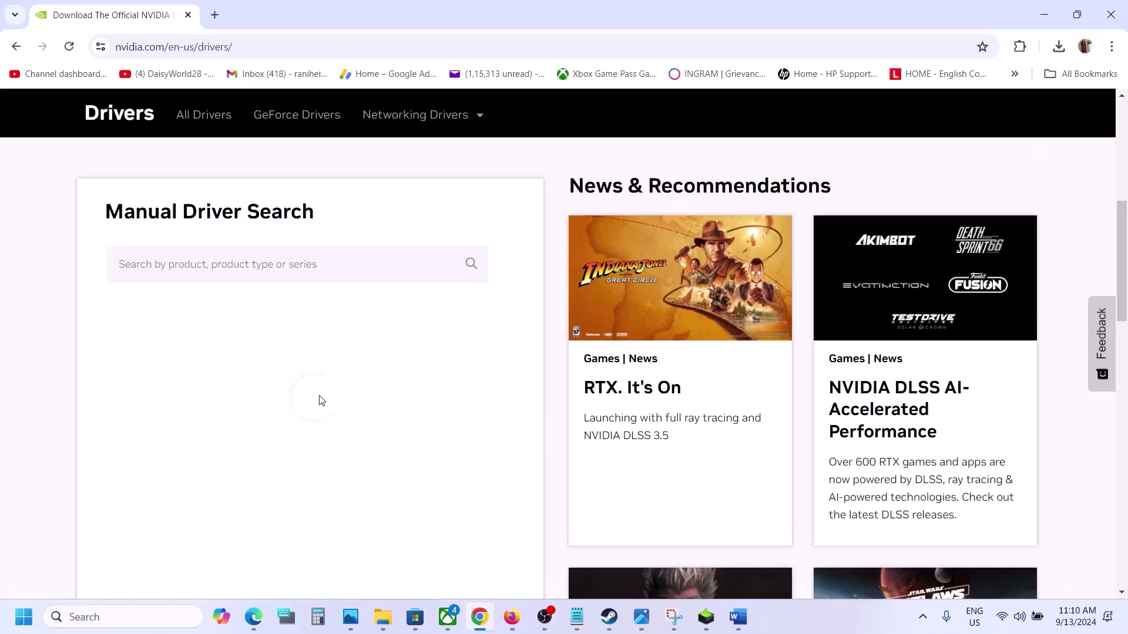
{"action": "left_click", "coordinate": [269, 421]}
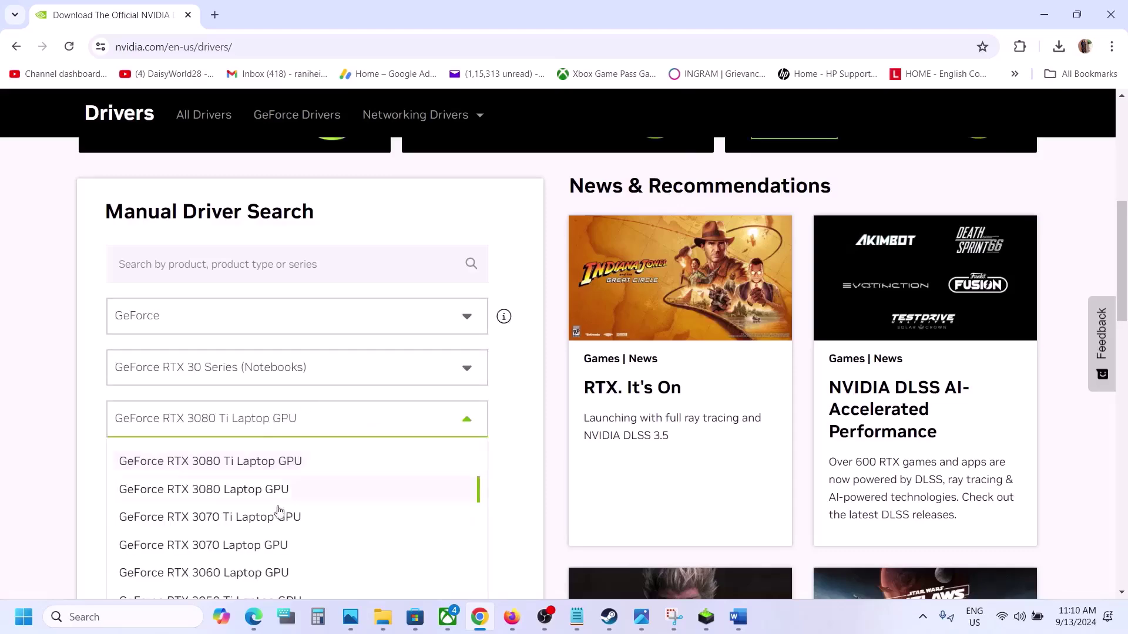
{"action": "scroll", "coordinate": [277, 488], "scroll_direction": "down", "scroll_amount": 3}
{"action": "left_click", "coordinate": [252, 460]}
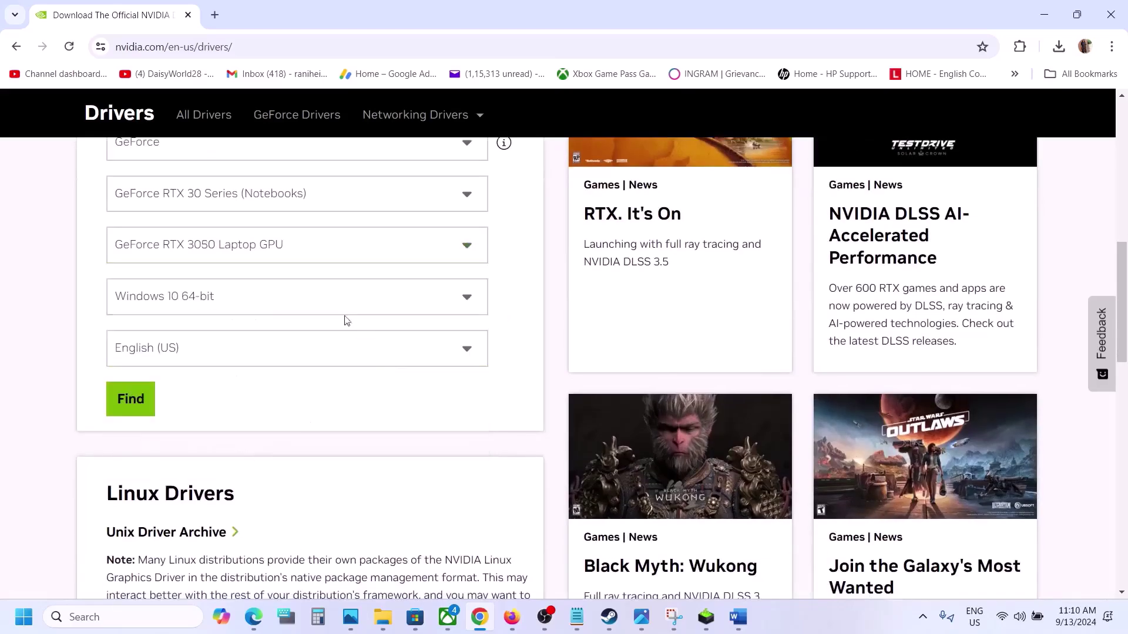
{"action": "left_click", "coordinate": [296, 300]}
{"action": "left_click", "coordinate": [176, 368]}
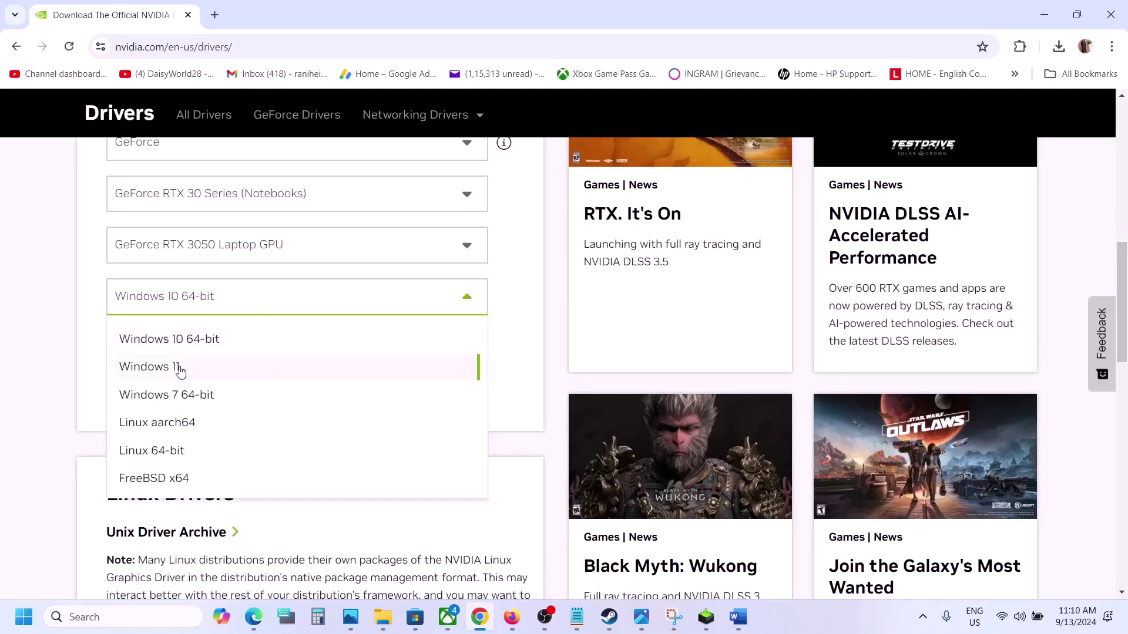
{"action": "scroll", "coordinate": [178, 370], "scroll_direction": "up", "scroll_amount": 3}
{"action": "left_click", "coordinate": [142, 572]}
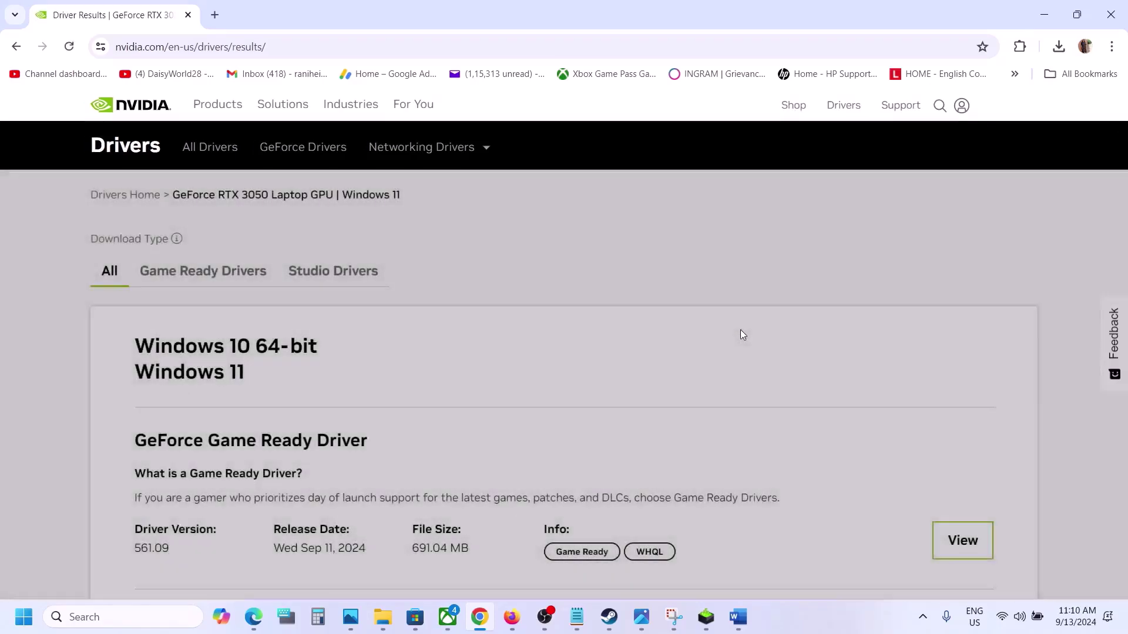
Download GeForce Game Ready Driver 561.09 and check the download's progress.
{"action": "scroll", "coordinate": [620, 364], "scroll_direction": "down", "scroll_amount": 2}
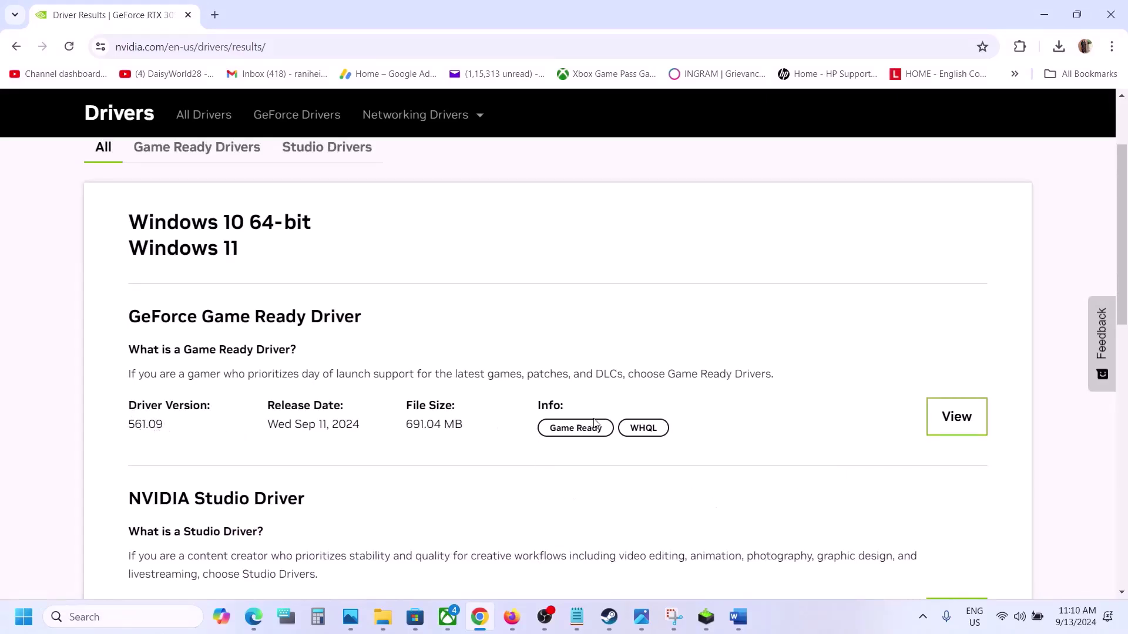
{"action": "left_click", "coordinate": [957, 417]}
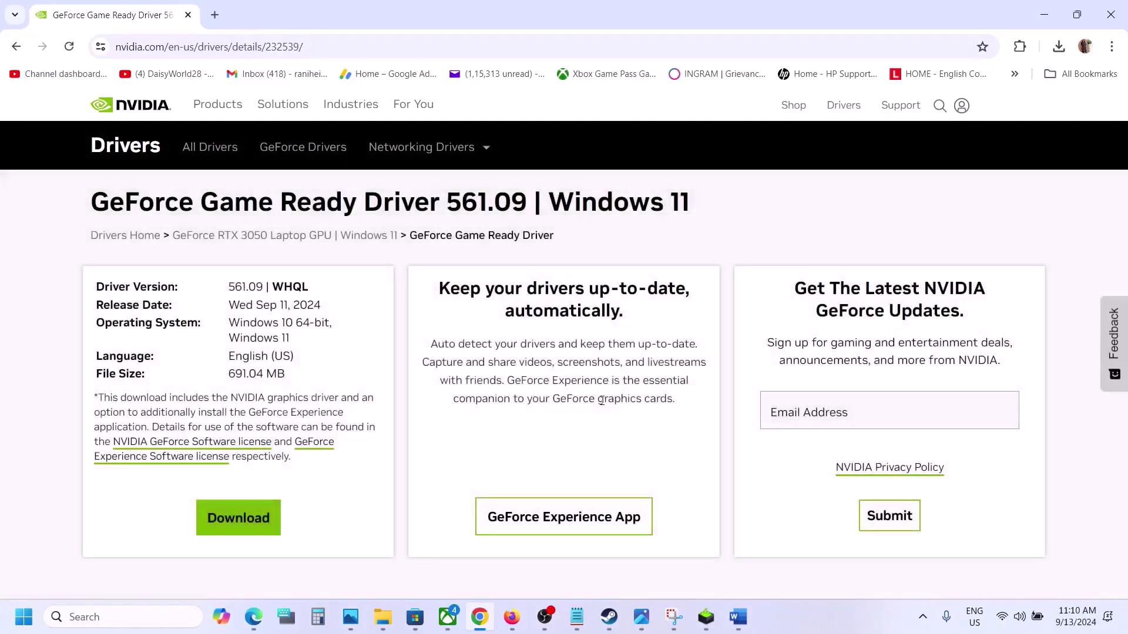
{"action": "left_click", "coordinate": [240, 525]}
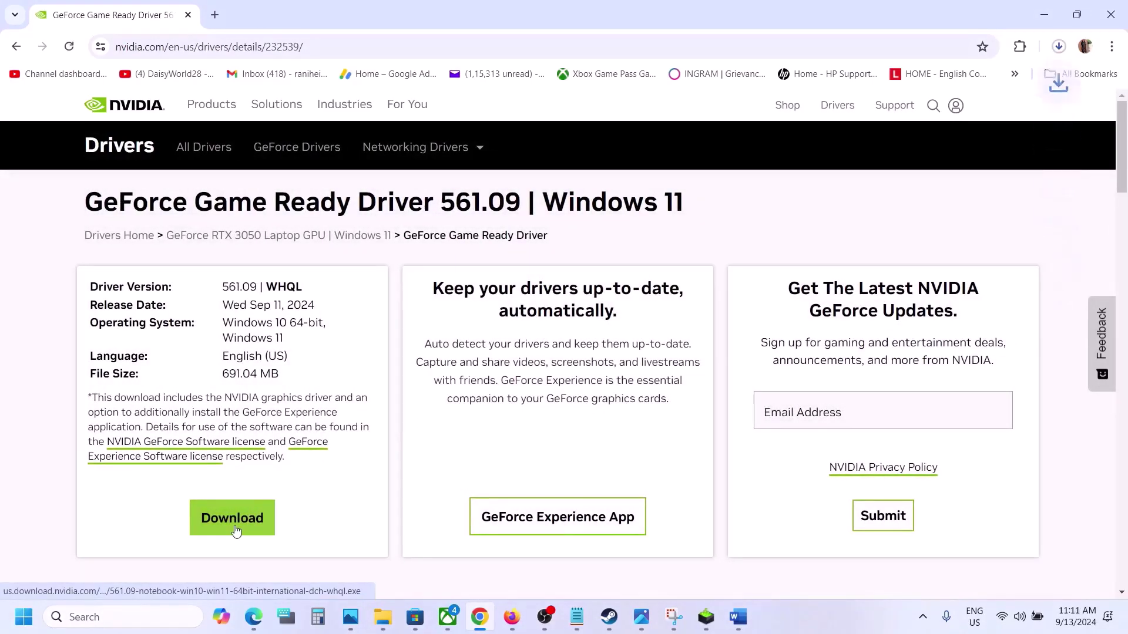
{"action": "left_click", "coordinate": [1059, 46]}
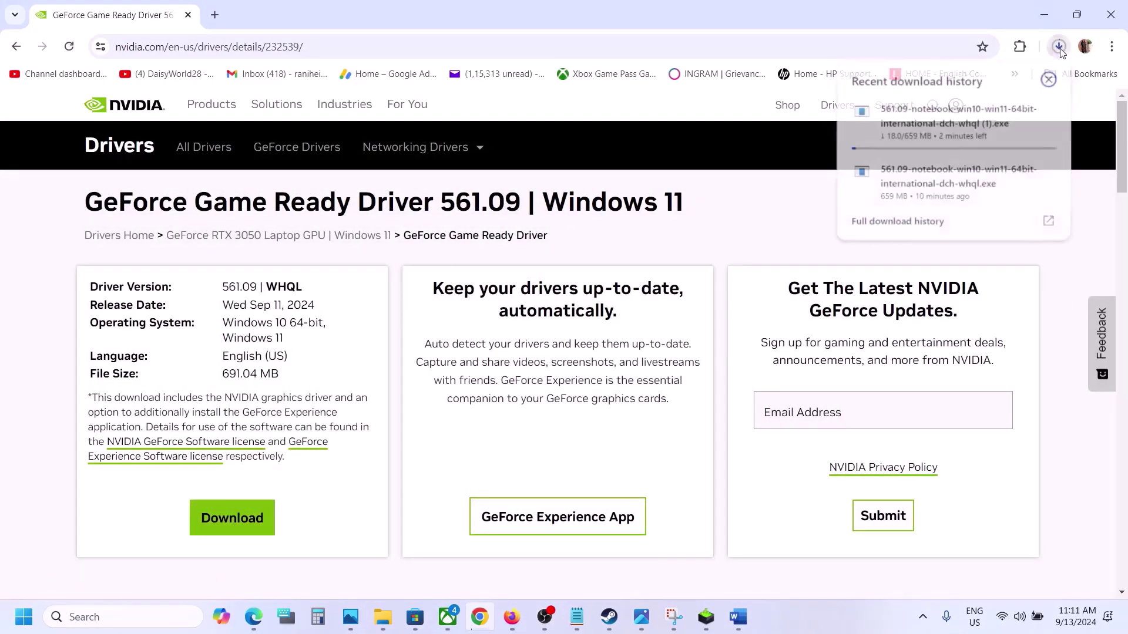
{"action": "left_click", "coordinate": [708, 620]}
Accept the licence and run a Custom (Advanced) clean install of driver 561.09.
{"action": "left_click", "coordinate": [628, 436]}
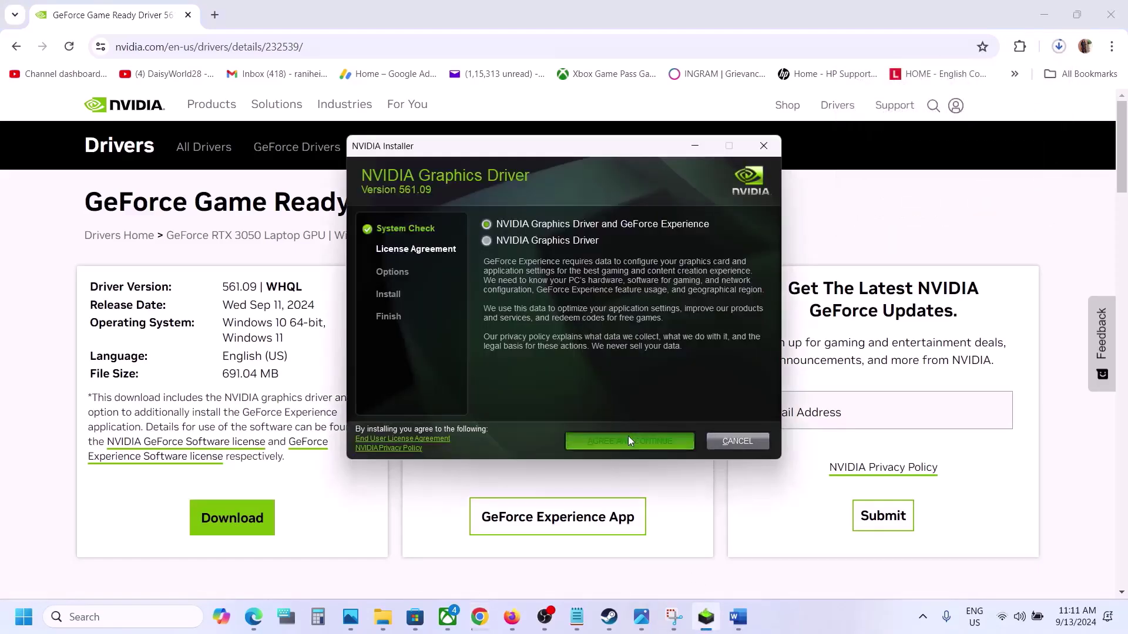
{"action": "left_click", "coordinate": [488, 309]}
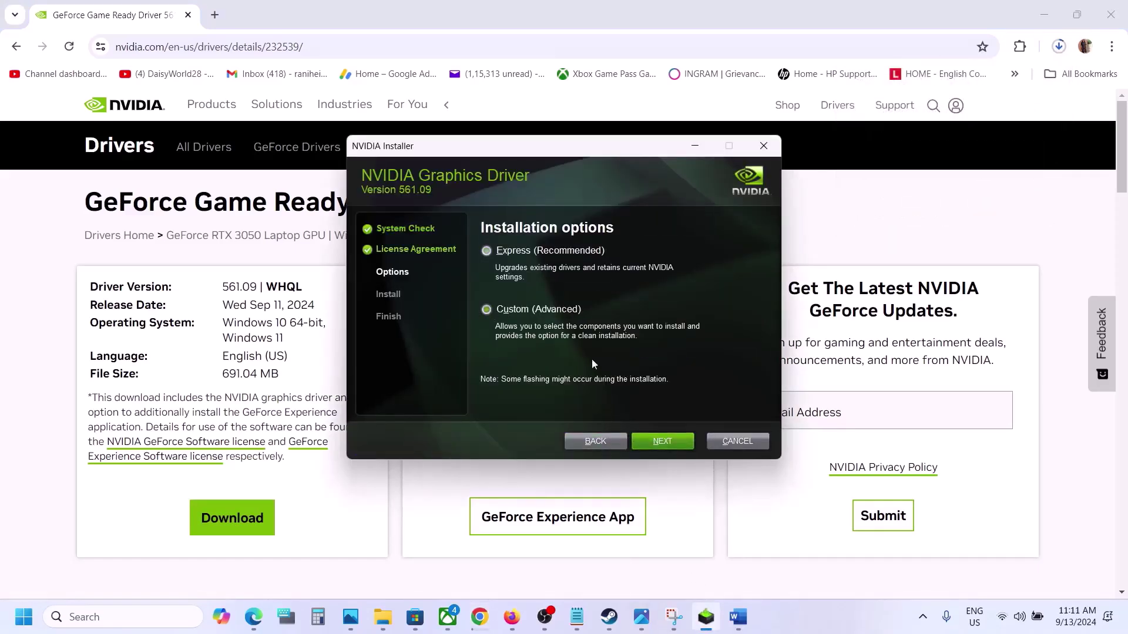
{"action": "left_click", "coordinate": [667, 442]}
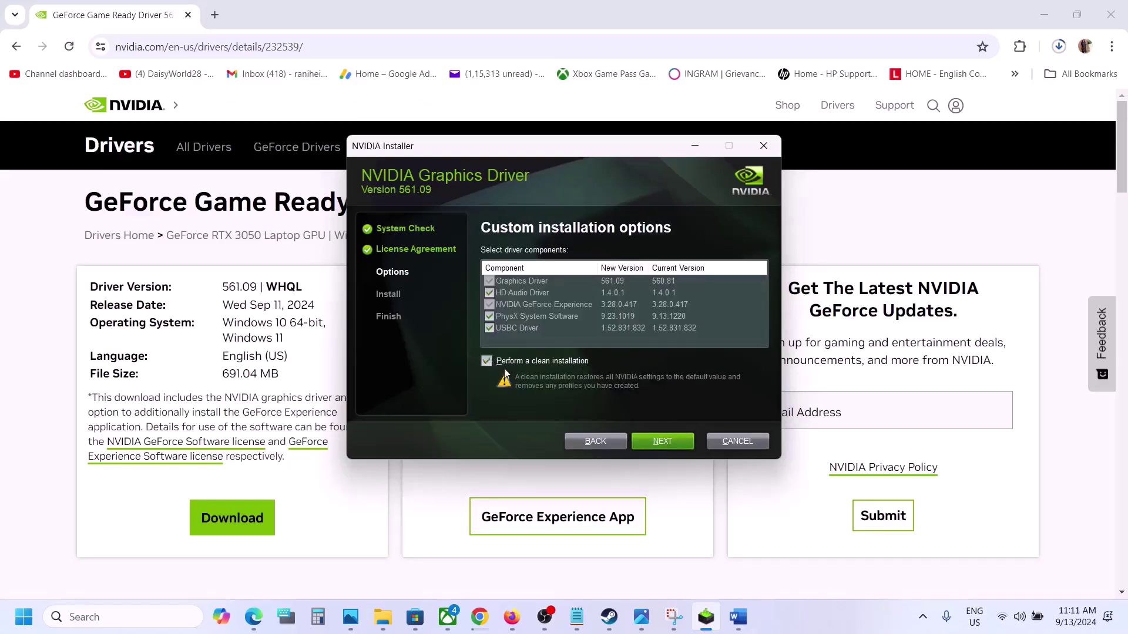
{"action": "left_click", "coordinate": [664, 442]}
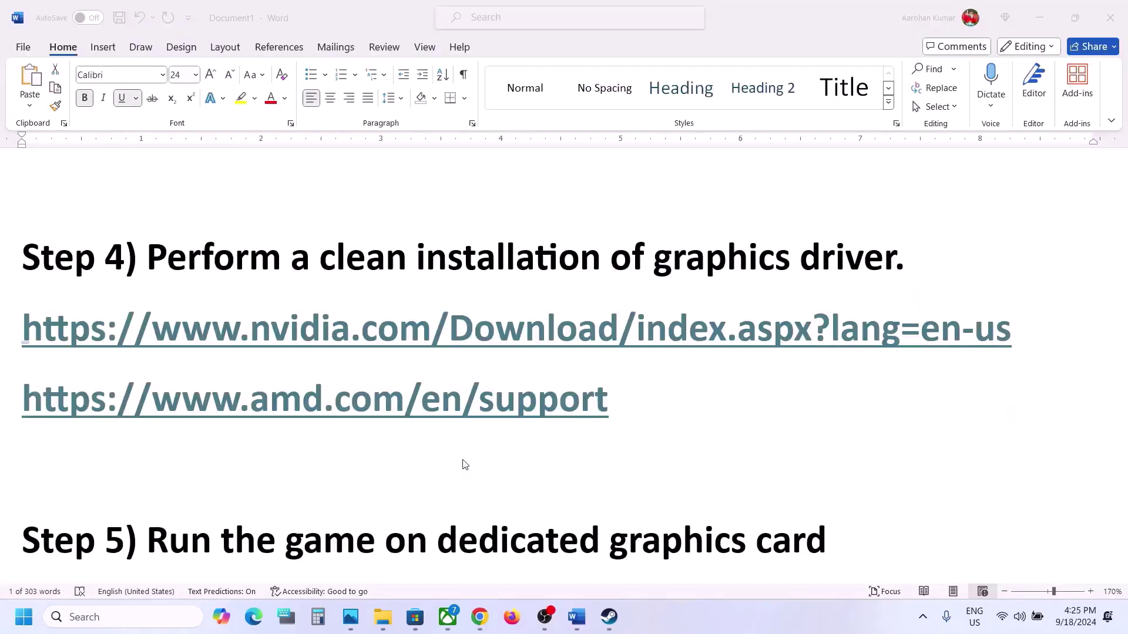
Scroll to Step 5 and search Windows for 'graphics' to open Graphics settings.
{"action": "scroll", "coordinate": [461, 463], "scroll_direction": "down", "scroll_amount": 3}
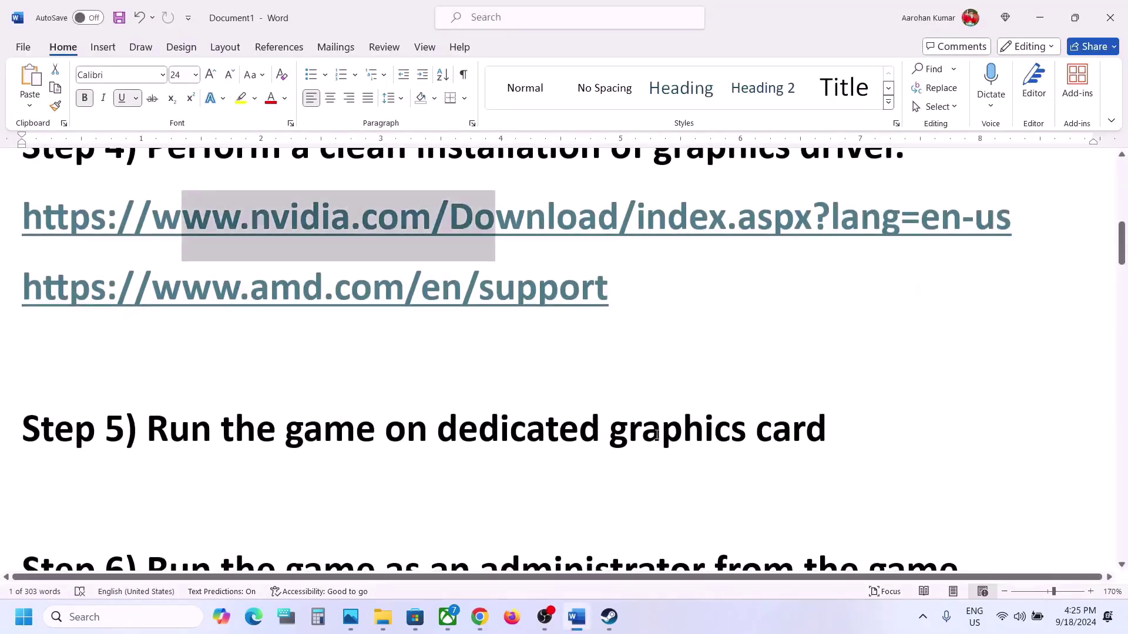
{"action": "double_click", "coordinate": [657, 436], "text": "ctrl"}
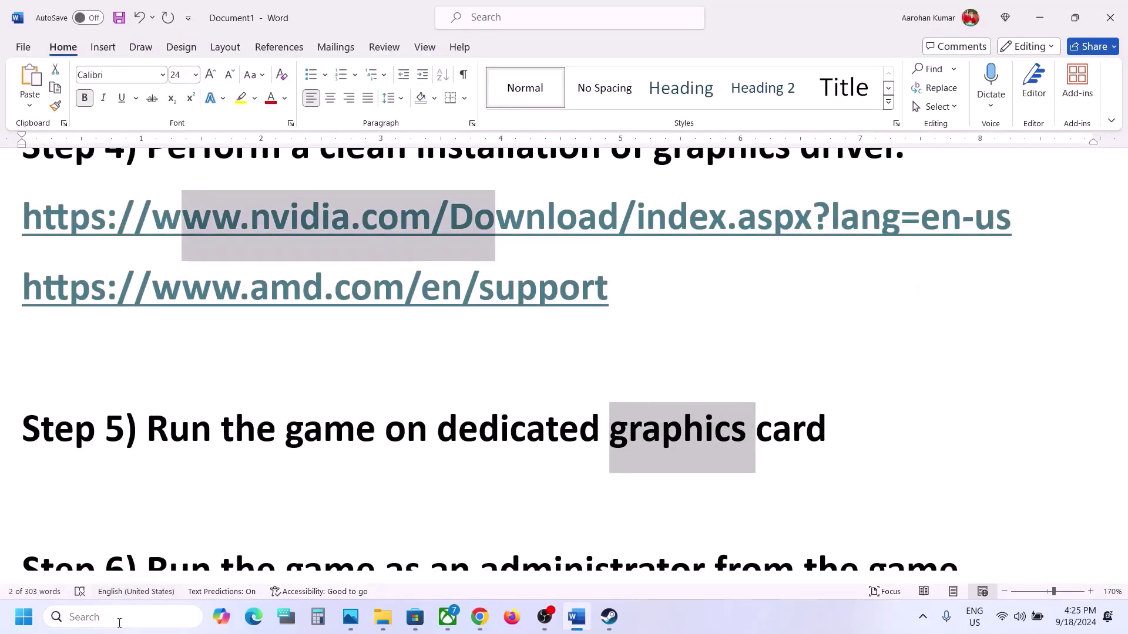
{"action": "left_click", "coordinate": [120, 623]}
{"action": "type", "text": "ww.nvidia.com/Do"}
{"action": "key", "text": "BackSpace"}
{"action": "key", "text": "BackSpace"}
{"action": "key", "text": "BackSpace"}
{"action": "key", "text": "BackSpace"}
{"action": "key", "text": "BackSpace"}
{"action": "key", "text": "BackSpace"}
{"action": "key", "text": "BackSpace"}
{"action": "key", "text": "BackSpace"}
{"action": "key", "text": "BackSpace"}
{"action": "key", "text": "BackSpace"}
{"action": "key", "text": "BackSpace"}
{"action": "key", "text": "BackSpace"}
{"action": "key", "text": "BackSpace"}
{"action": "key", "text": "BackSpace"}
{"action": "key", "text": "BackSpace"}
{"action": "type", "text": "gra"}
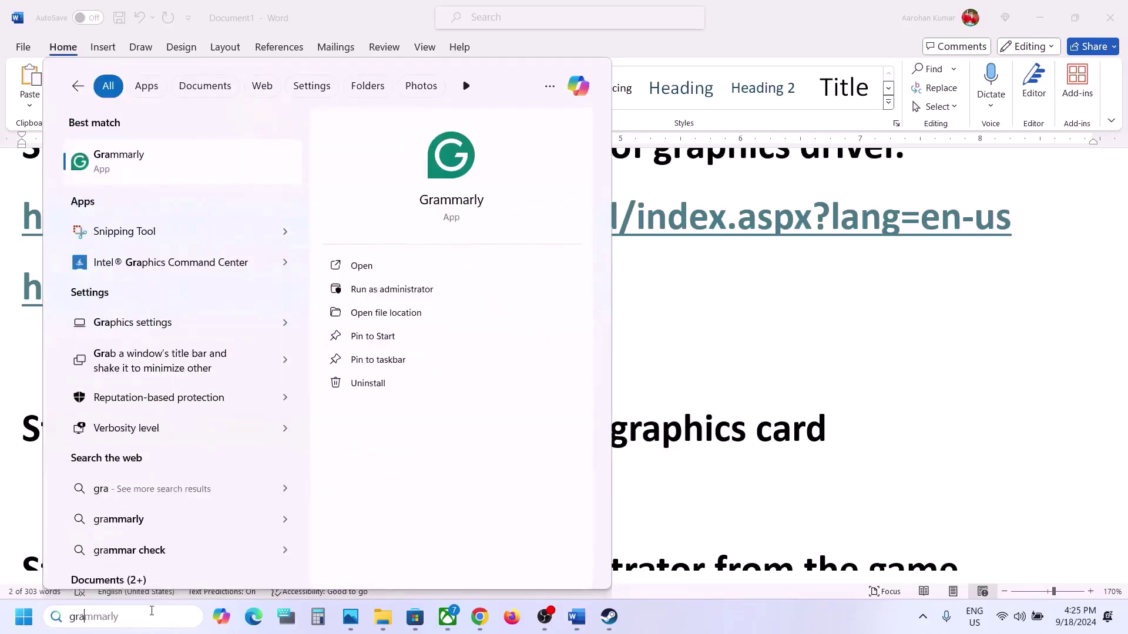
{"action": "type", "text": "phics"}
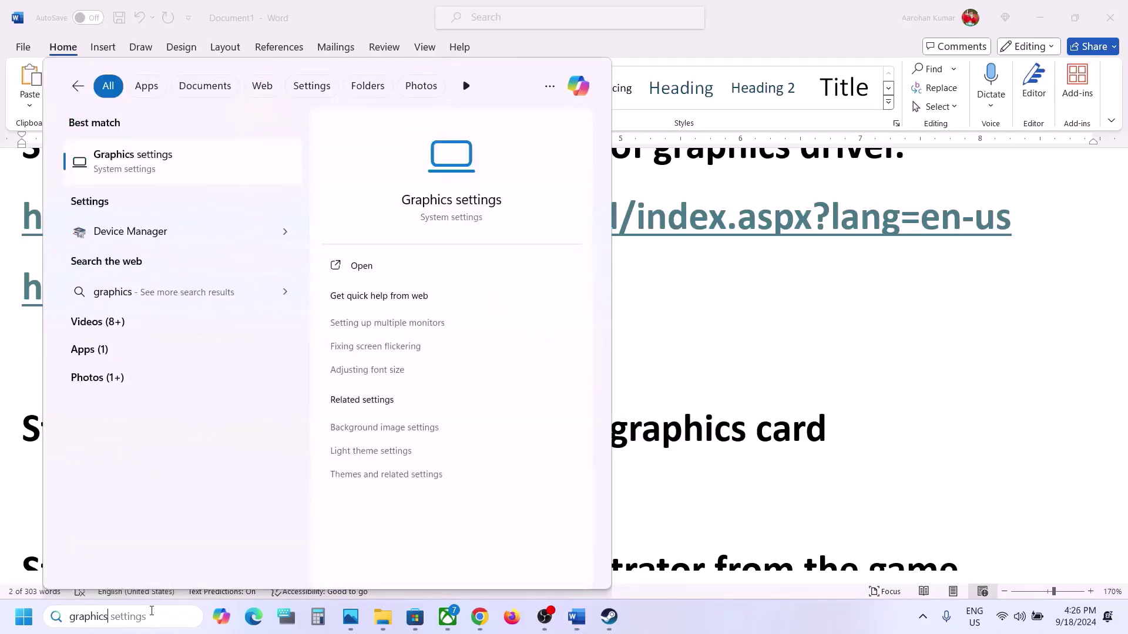
{"action": "key", "text": "Return"}
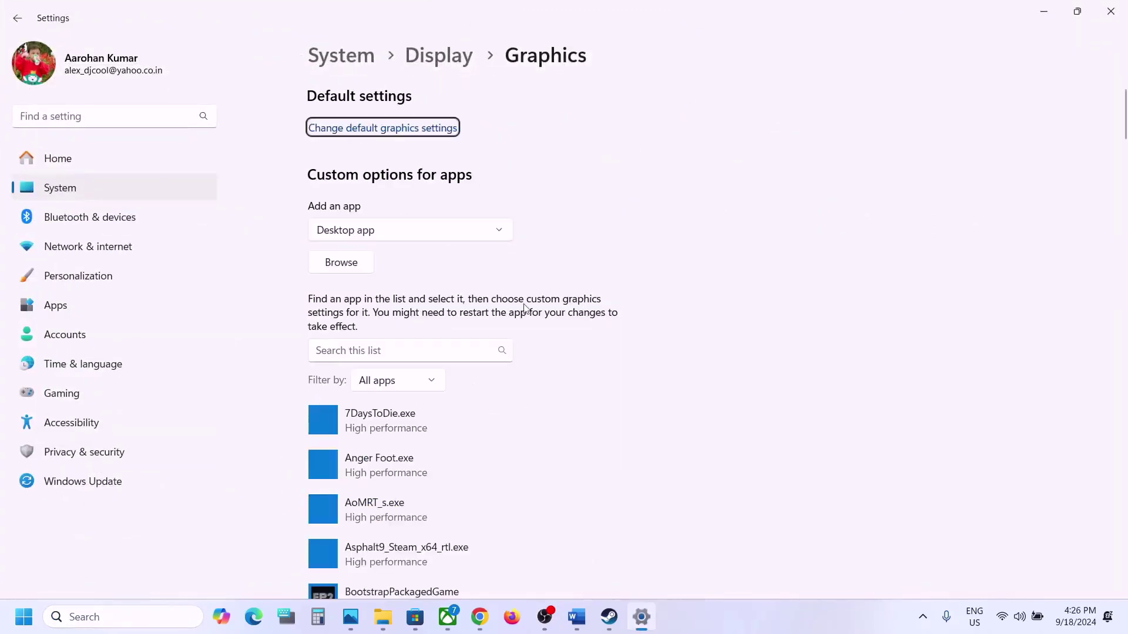
Add Frostpunk2.exe from Program Files (x86)\Steam\steamapps\common\Frostpunk2 to the graphics app list.
{"action": "left_click", "coordinate": [356, 266]}
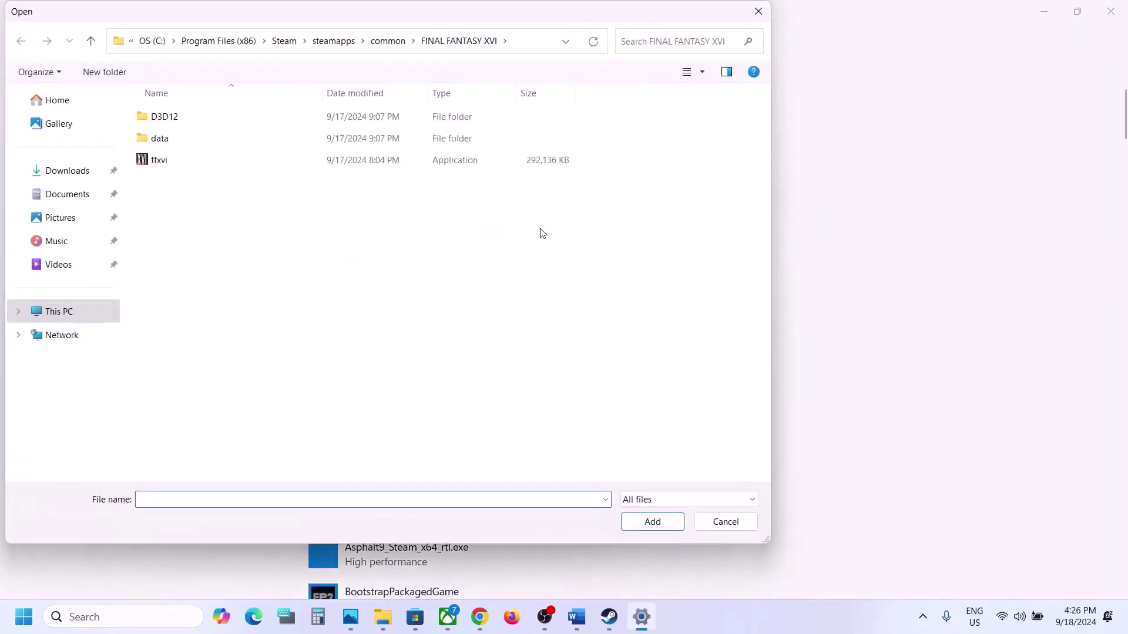
{"action": "left_click", "coordinate": [68, 310]}
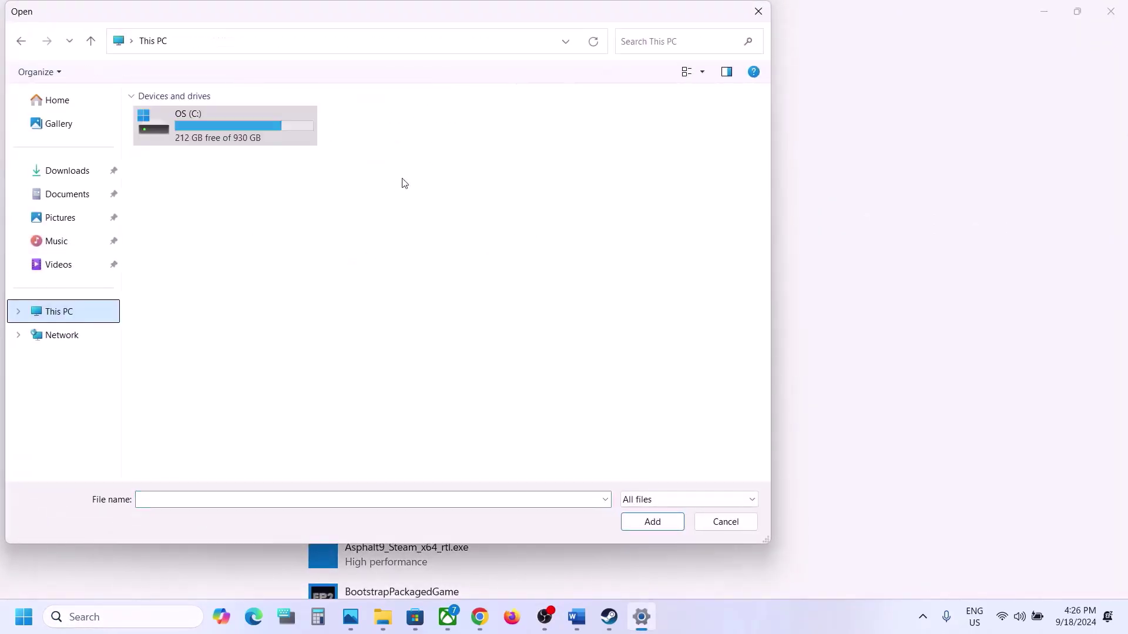
{"action": "double_click", "coordinate": [238, 141]}
{"action": "scroll", "coordinate": [237, 141], "scroll_direction": "down", "scroll_amount": 2}
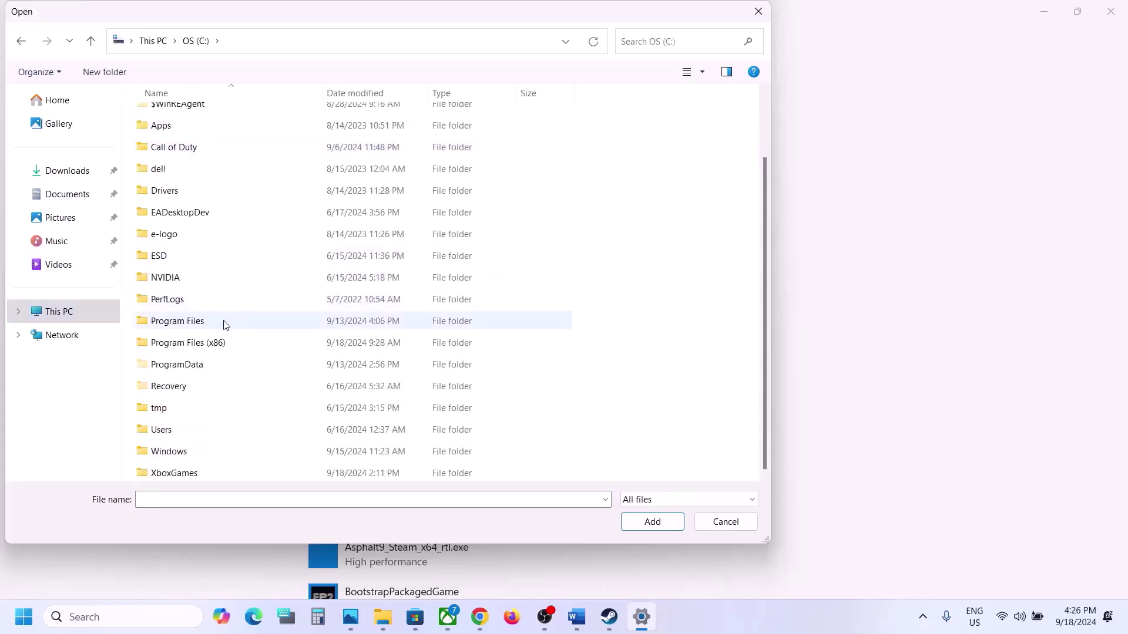
{"action": "double_click", "coordinate": [210, 346]}
{"action": "scroll", "coordinate": [224, 214], "scroll_direction": "down", "scroll_amount": 5}
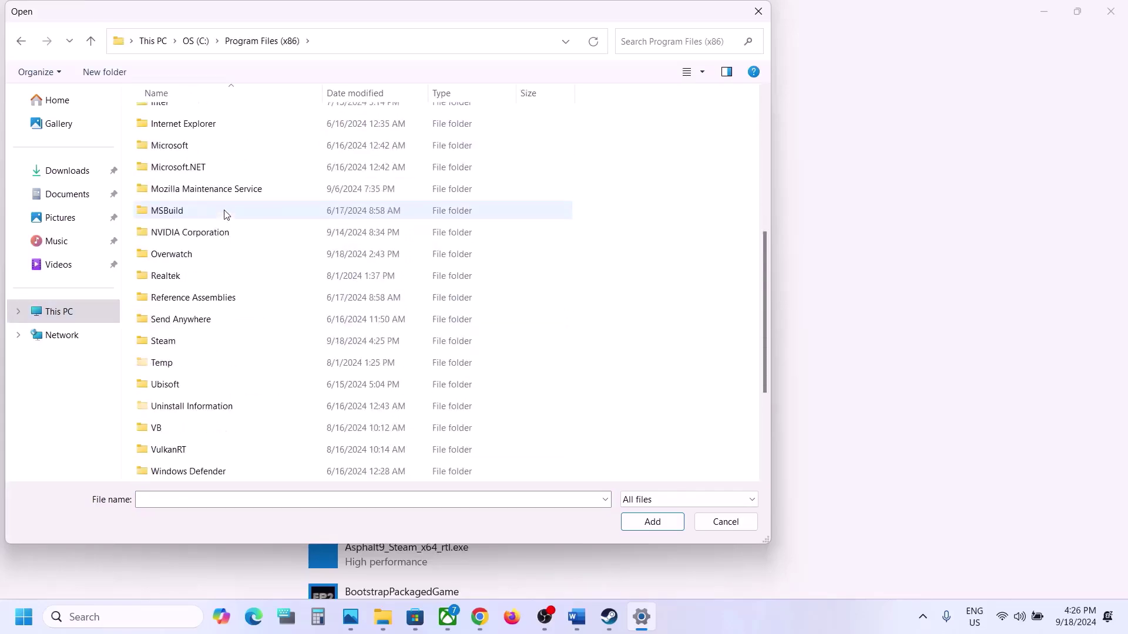
{"action": "double_click", "coordinate": [171, 342]}
{"action": "scroll", "coordinate": [171, 346], "scroll_direction": "down", "scroll_amount": 3}
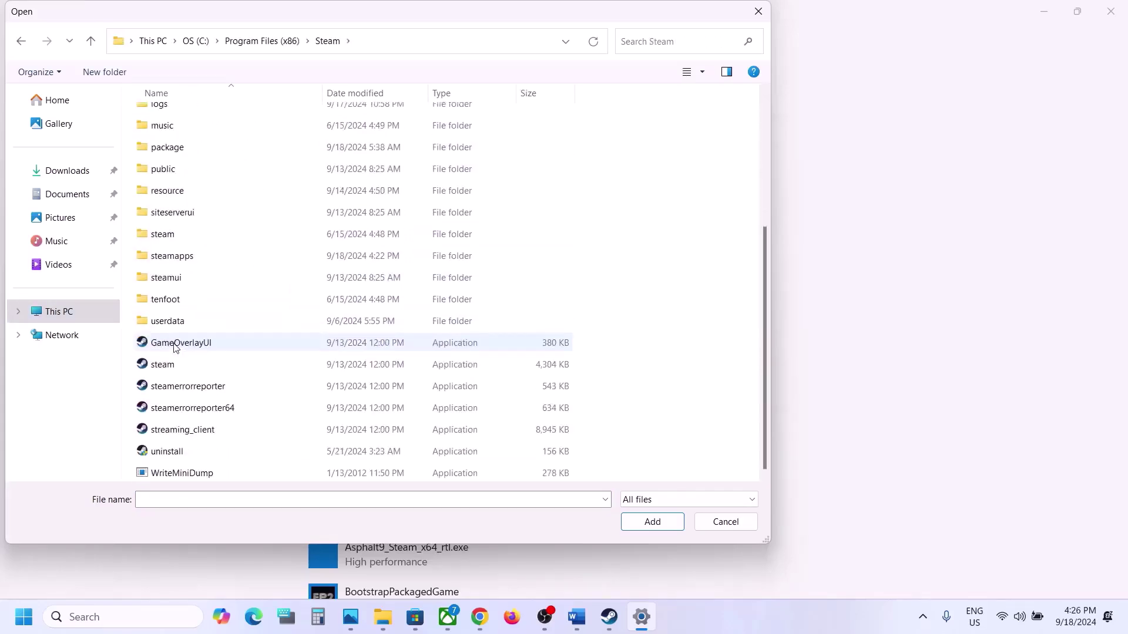
{"action": "double_click", "coordinate": [178, 258]}
{"action": "double_click", "coordinate": [176, 116]}
{"action": "double_click", "coordinate": [193, 160]}
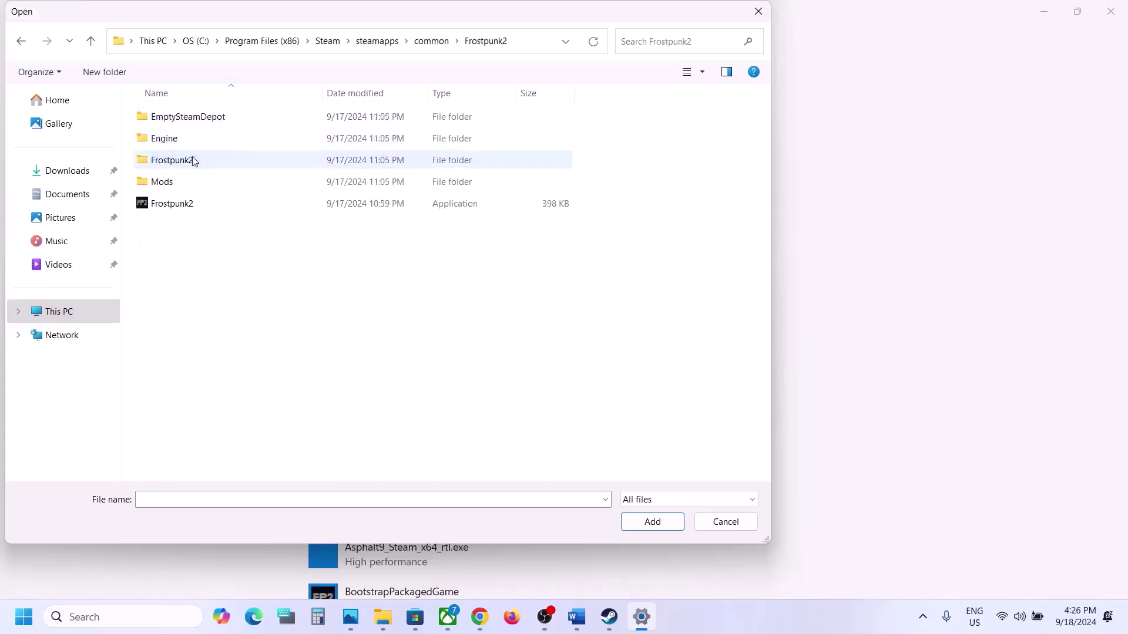
{"action": "left_click", "coordinate": [195, 203]}
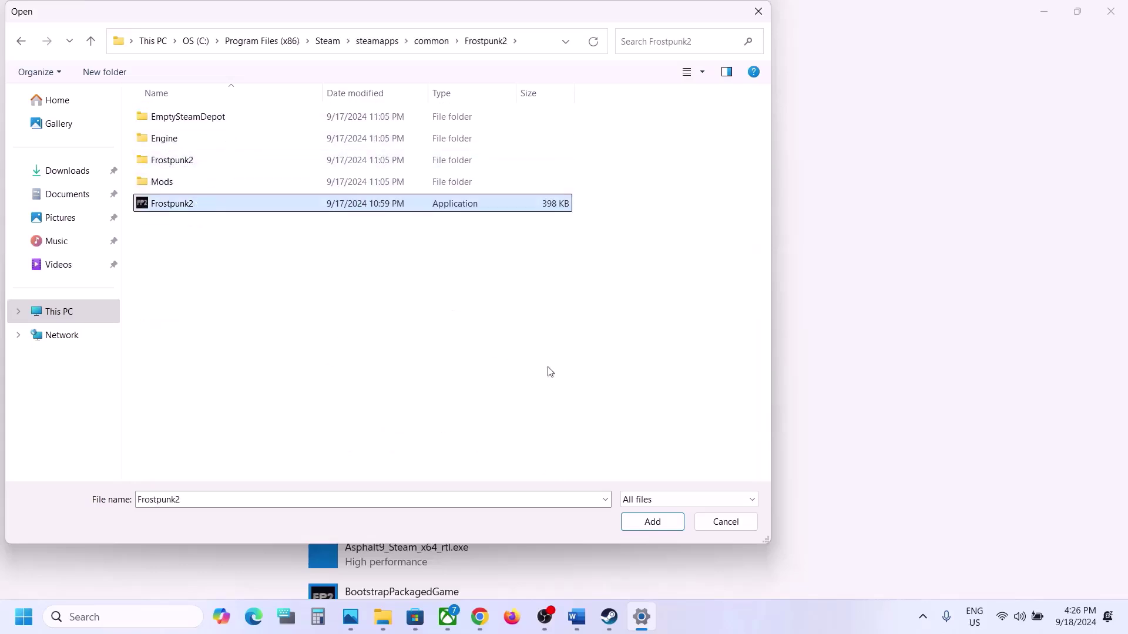
{"action": "left_click", "coordinate": [644, 523]}
Save the new Frostpunk 2 entry's preference as High performance (NVIDIA GeForce RTX 3050 Laptop GPU).
{"action": "scroll", "coordinate": [493, 495], "scroll_direction": "down", "scroll_amount": 1}
{"action": "scroll", "coordinate": [492, 495], "scroll_direction": "down", "scroll_amount": 10}
{"action": "scroll", "coordinate": [493, 495], "scroll_direction": "down", "scroll_amount": 7}
{"action": "scroll", "coordinate": [493, 495], "scroll_direction": "down", "scroll_amount": 3}
{"action": "left_click", "coordinate": [710, 617]}
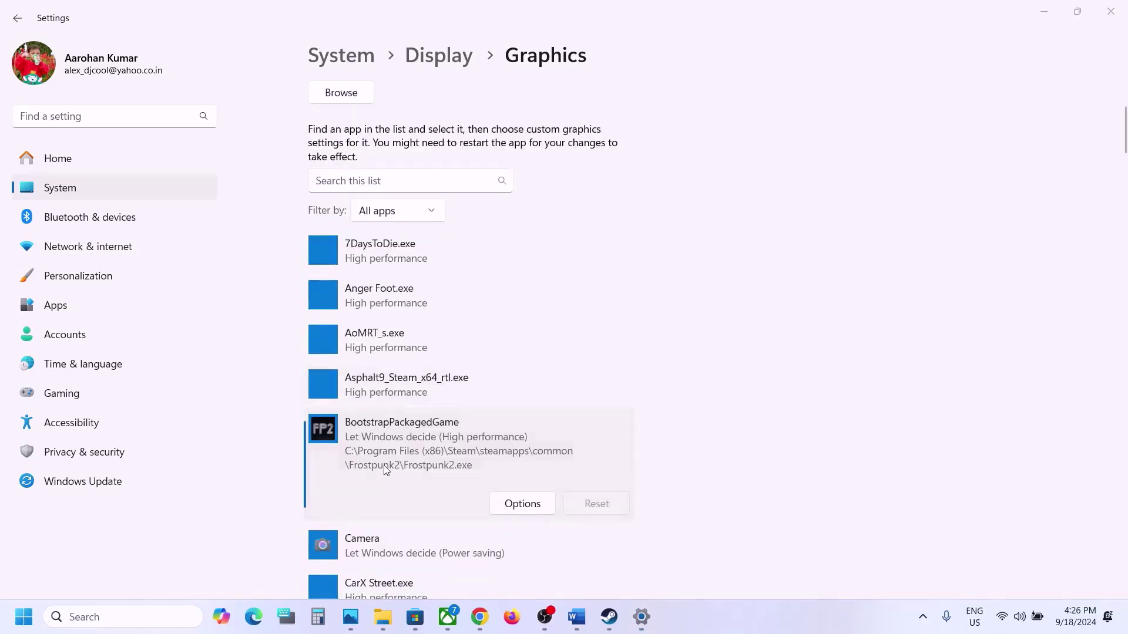
{"action": "left_click", "coordinate": [388, 470]}
{"action": "left_click", "coordinate": [509, 504]}
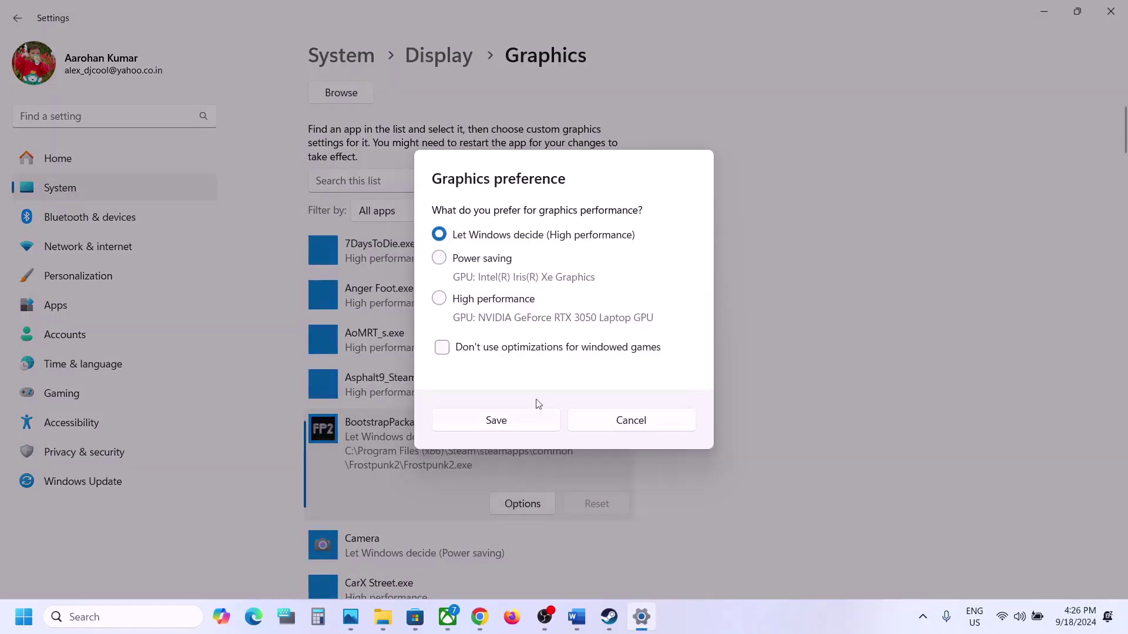
{"action": "left_click", "coordinate": [464, 301]}
{"action": "left_click", "coordinate": [519, 420]}
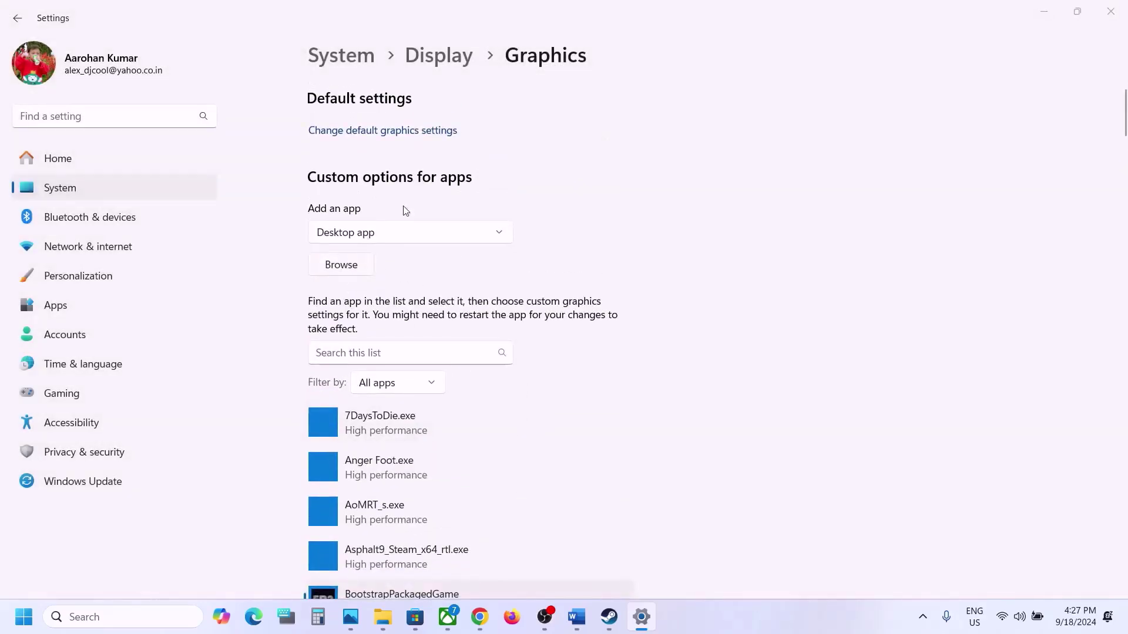
Add Frostpunk2-Win64-Shipping from Frostpunk2\Binaries\Win64 to the graphics app list.
{"action": "left_click", "coordinate": [341, 265]}
{"action": "left_click", "coordinate": [173, 166]}
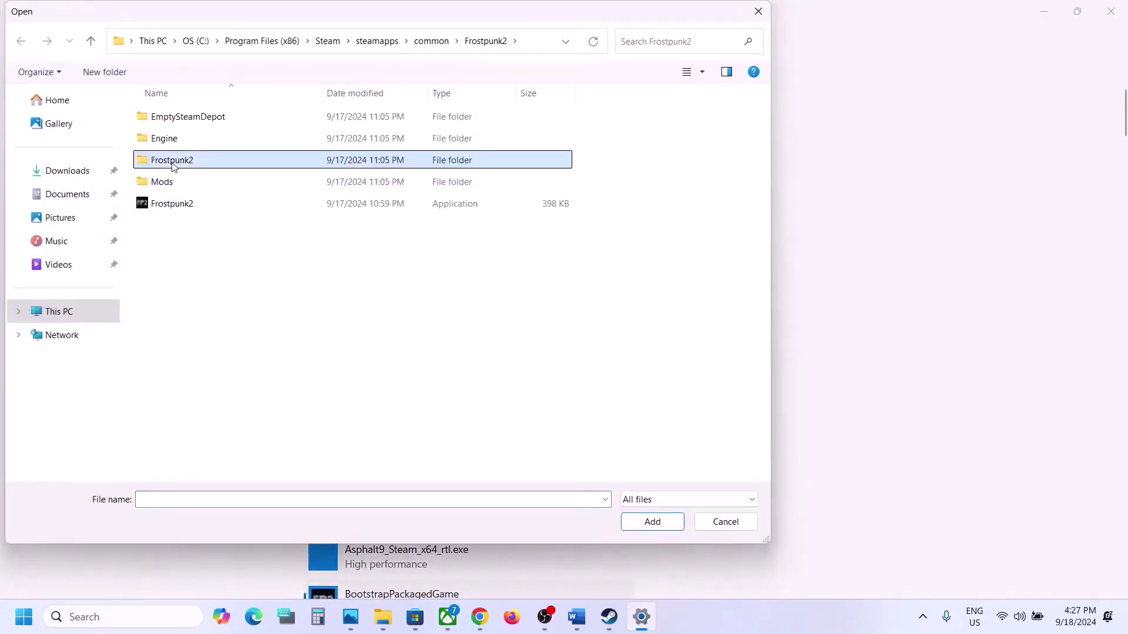
{"action": "double_click", "coordinate": [172, 166]}
{"action": "double_click", "coordinate": [171, 121]}
{"action": "double_click", "coordinate": [171, 123]}
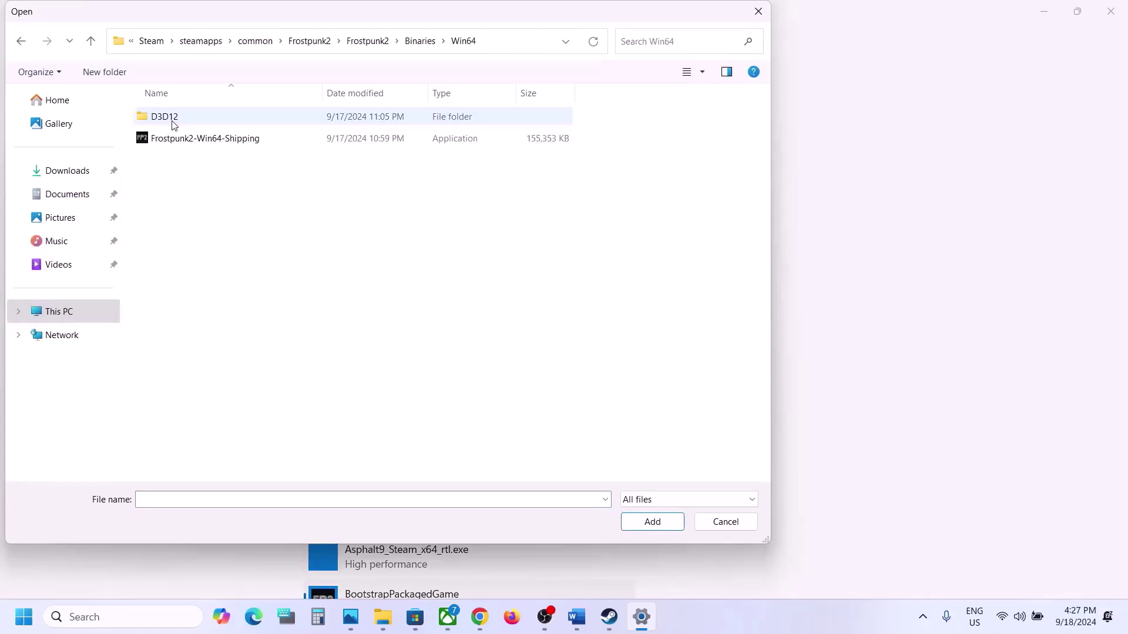
{"action": "left_click", "coordinate": [209, 141]}
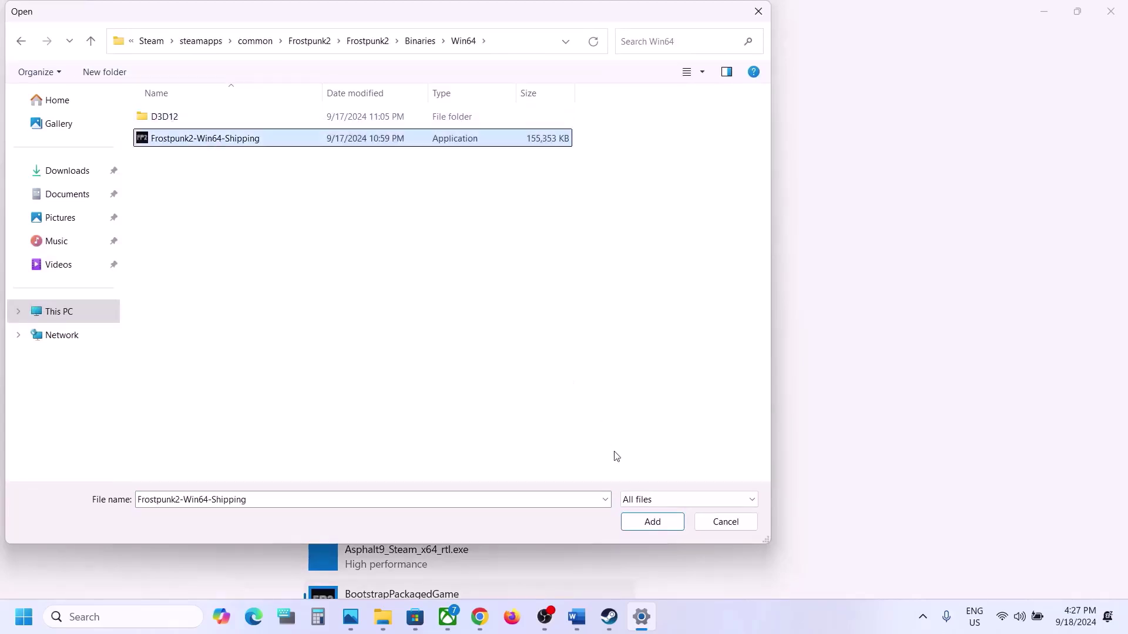
{"action": "left_click", "coordinate": [648, 522]}
Save that Frostpunk 2 entry as High performance and close Settings.
{"action": "left_click", "coordinate": [464, 544]}
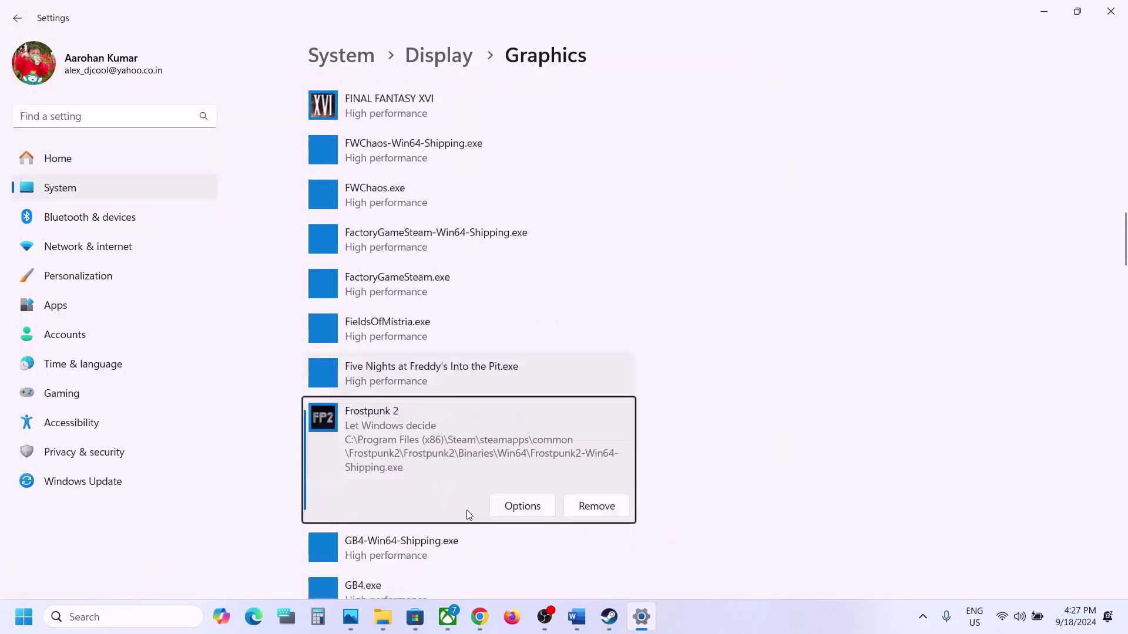
{"action": "left_click", "coordinate": [522, 476]}
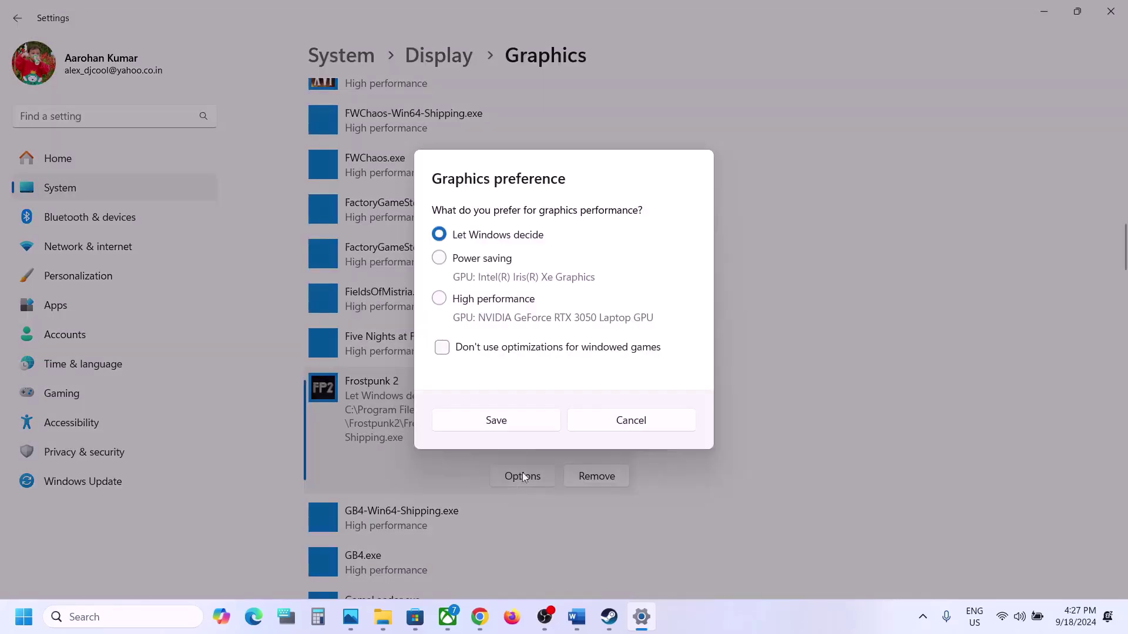
{"action": "left_click", "coordinate": [473, 304]}
{"action": "left_click", "coordinate": [494, 422]}
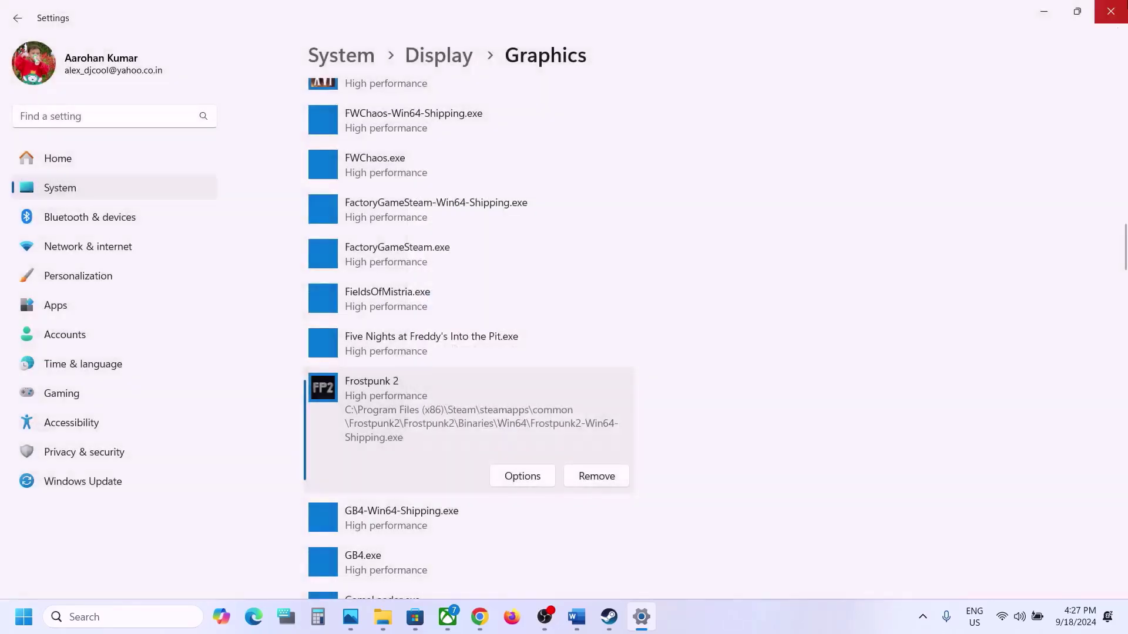
{"action": "left_click", "coordinate": [1122, 10]}
Highlight Step 6's 'Run the game as an administrator' line in Word, then bring up Frostpunk 2 in Steam.
{"action": "scroll", "coordinate": [538, 388], "scroll_direction": "down", "scroll_amount": 4}
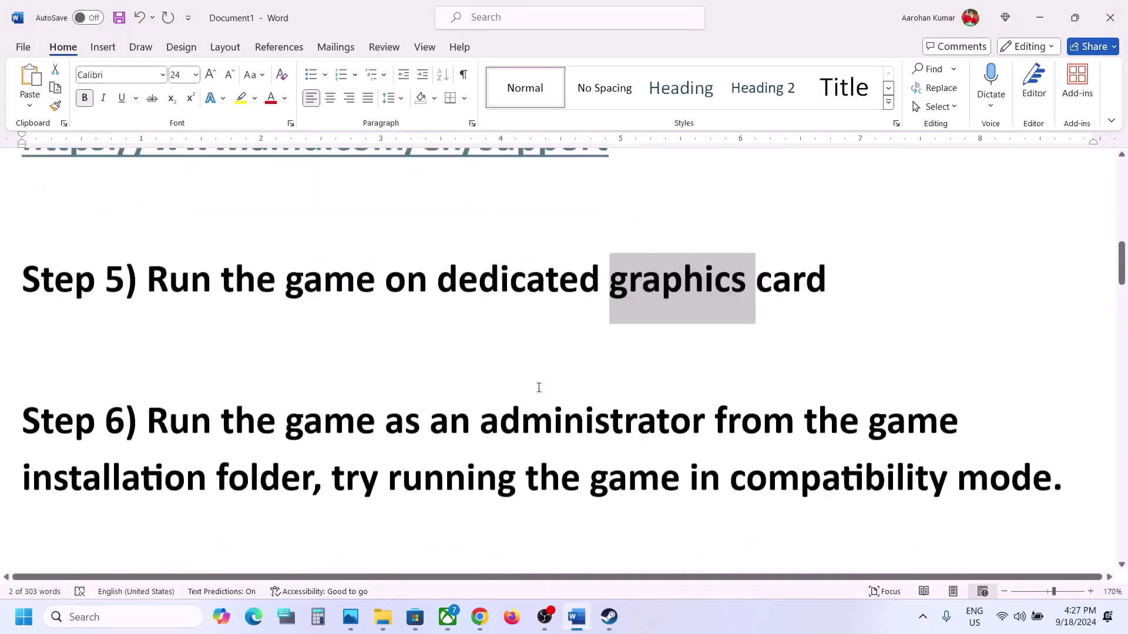
{"action": "left_click_drag", "start_coordinate": [147, 360], "coordinate": [310, 417]}
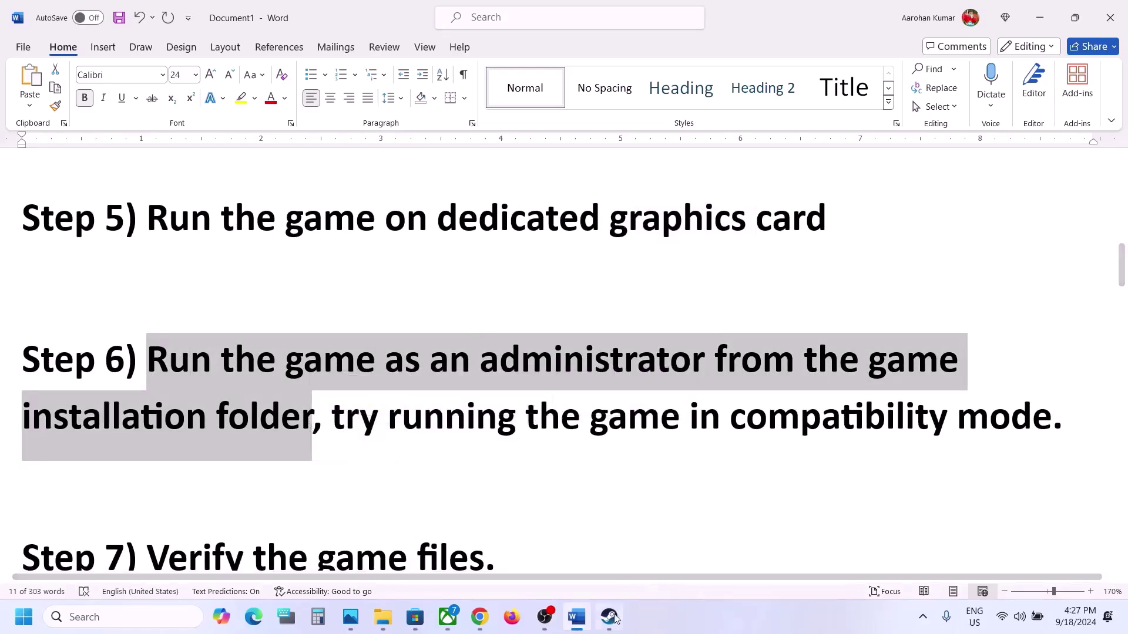
{"action": "left_click", "coordinate": [611, 617]}
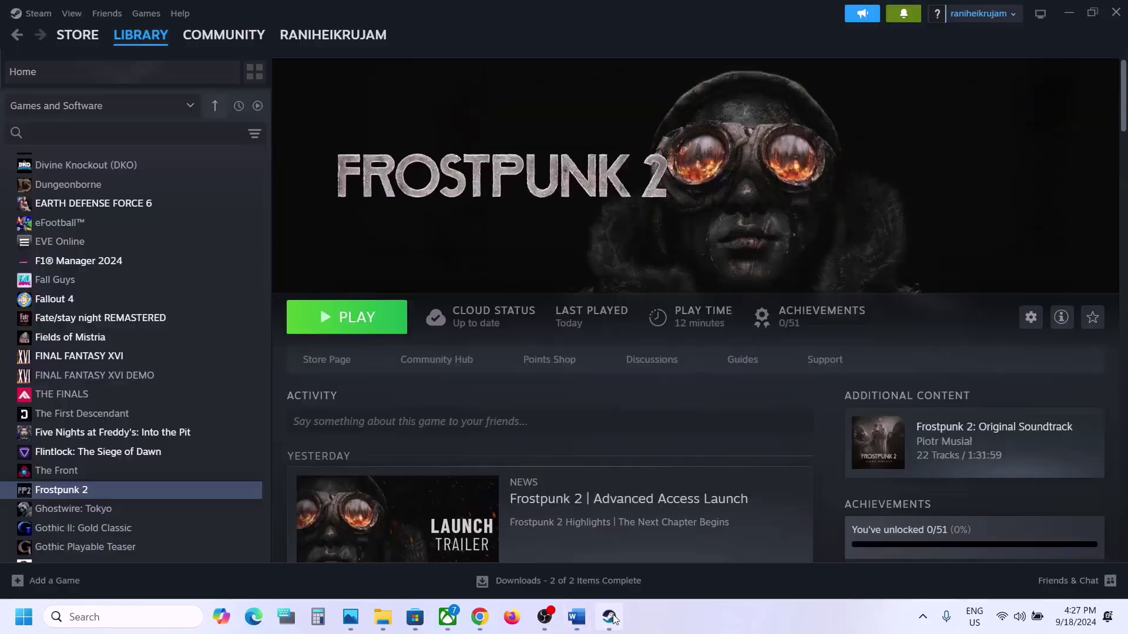
{"action": "right_click", "coordinate": [159, 498]}
Open the Frostpunk 2 install folder and set Frostpunk2.exe to always run as administrator.
{"action": "mouse_move", "coordinate": [229, 451]}
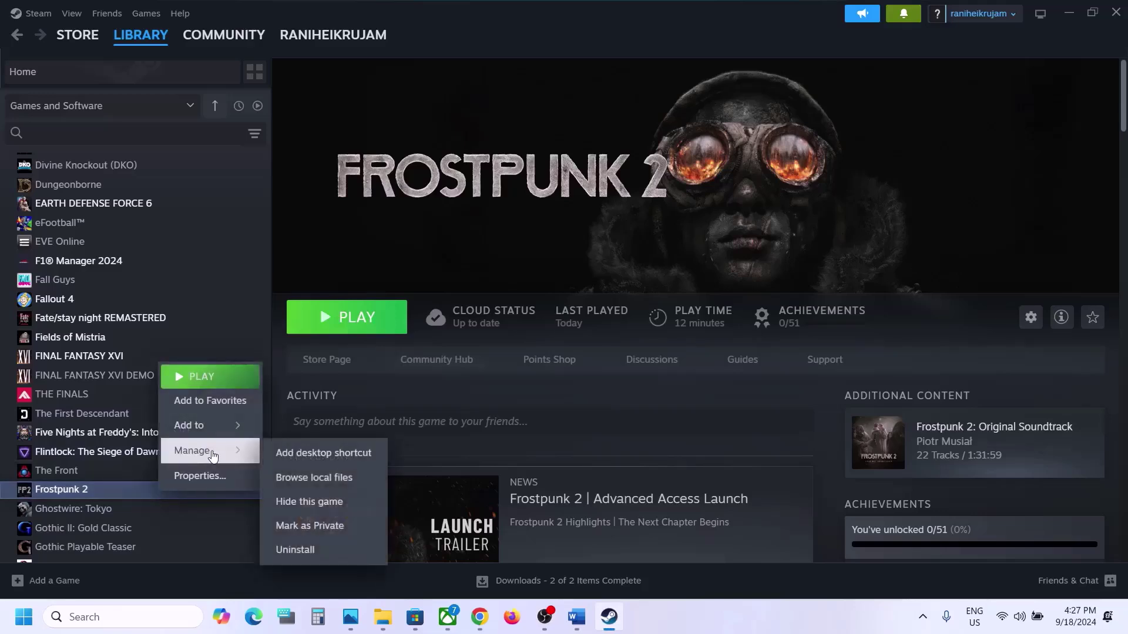
{"action": "left_click", "coordinate": [357, 473]}
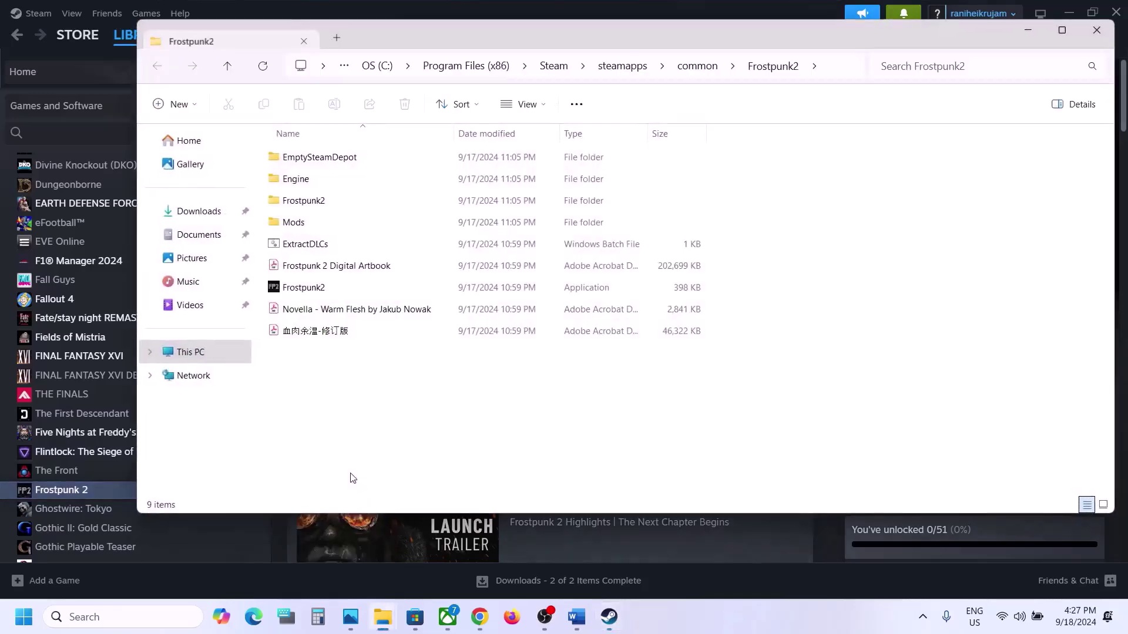
{"action": "left_click", "coordinate": [306, 293]}
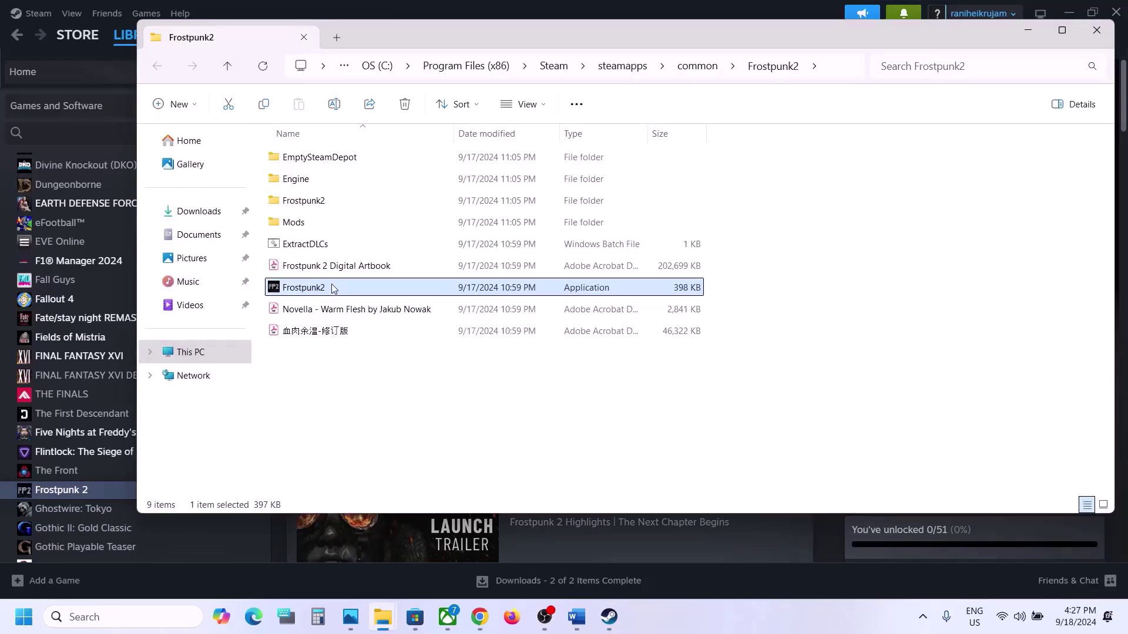
{"action": "right_click", "coordinate": [332, 288]}
{"action": "left_click", "coordinate": [404, 384]}
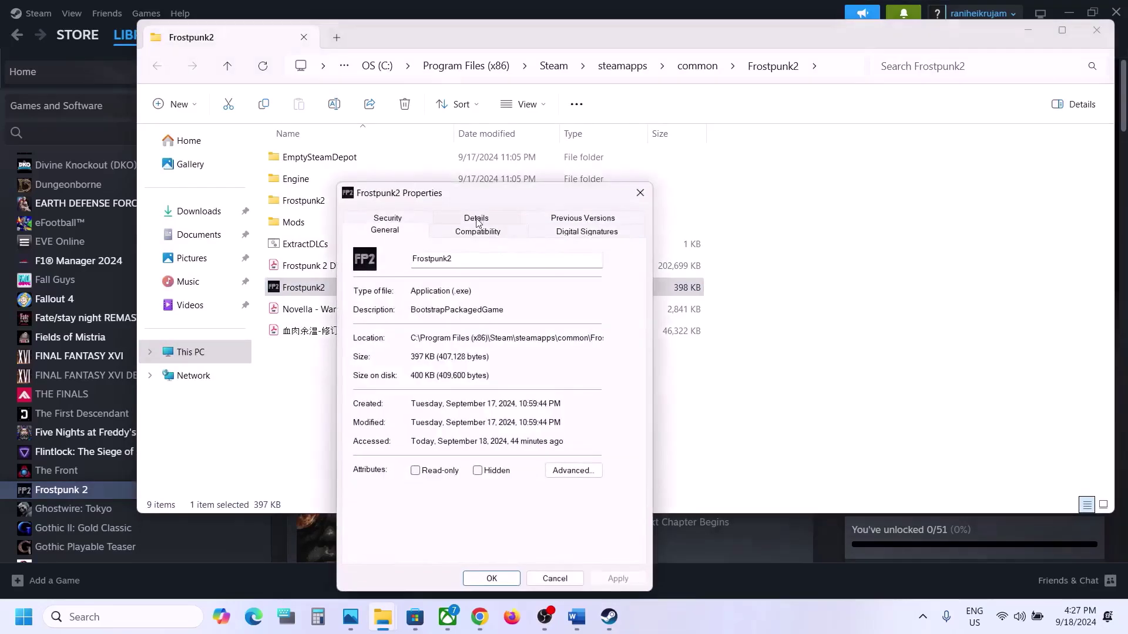
{"action": "left_click", "coordinate": [472, 235]}
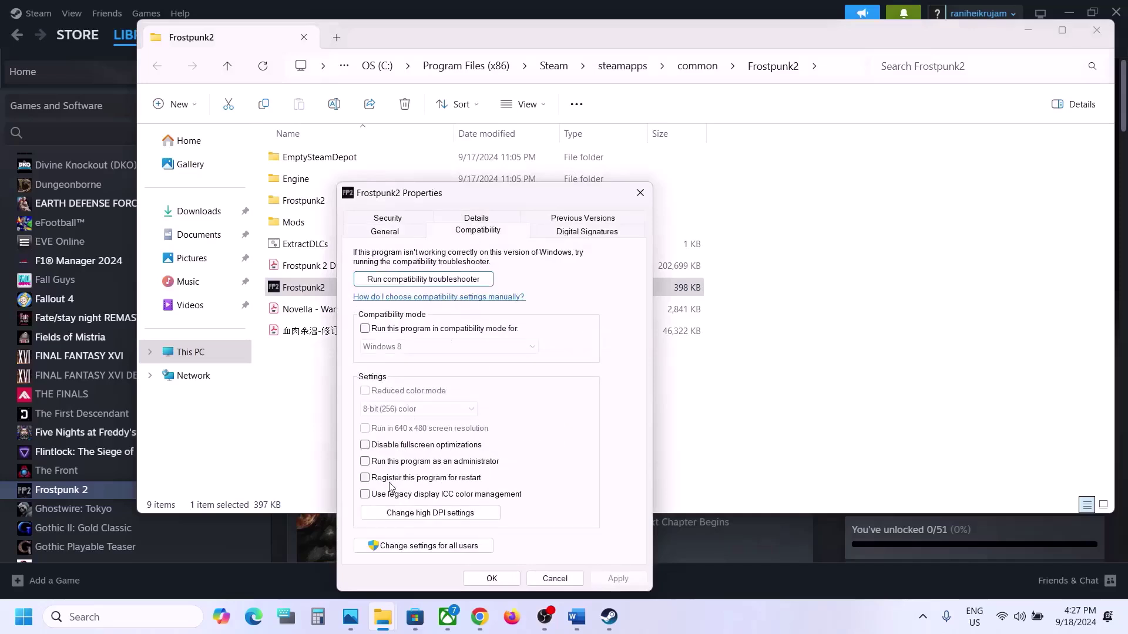
{"action": "left_click", "coordinate": [366, 462]}
{"action": "left_click", "coordinate": [614, 578]}
{"action": "left_click", "coordinate": [501, 581]}
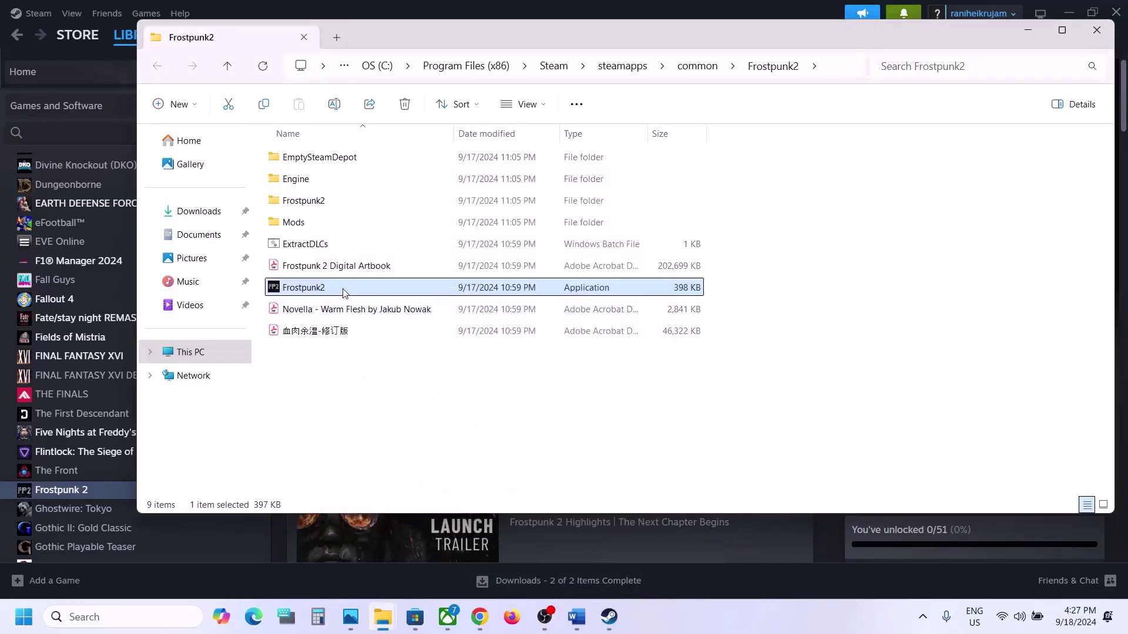
Turn on compatibility mode for Frostpunk2.exe.
{"action": "right_click", "coordinate": [344, 291]}
{"action": "left_click", "coordinate": [420, 383]}
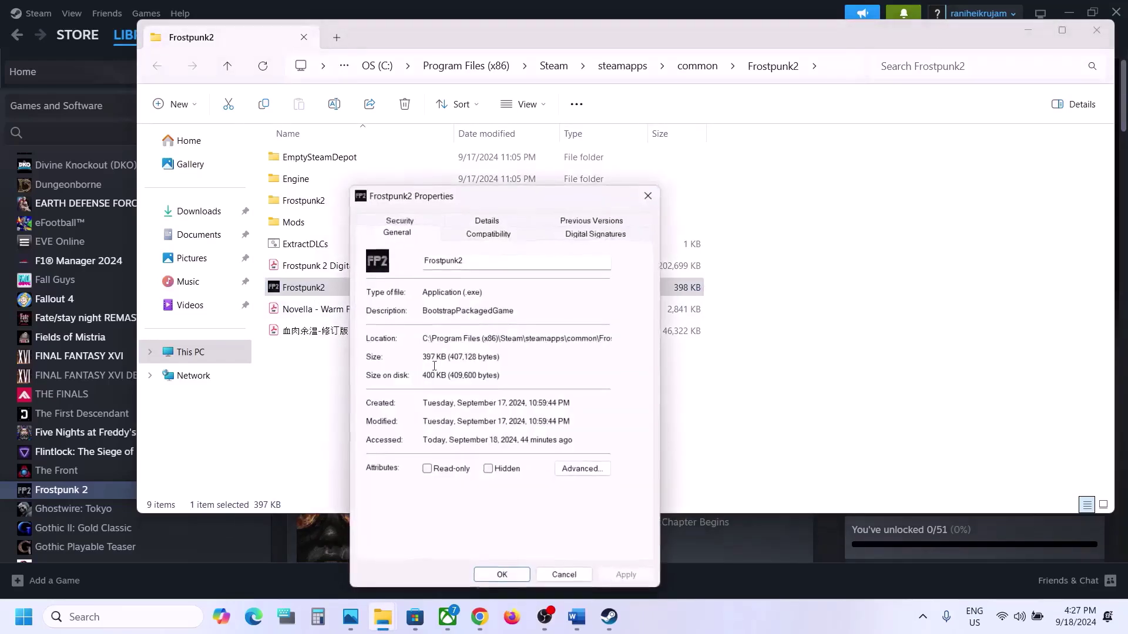
{"action": "left_click", "coordinate": [466, 233]}
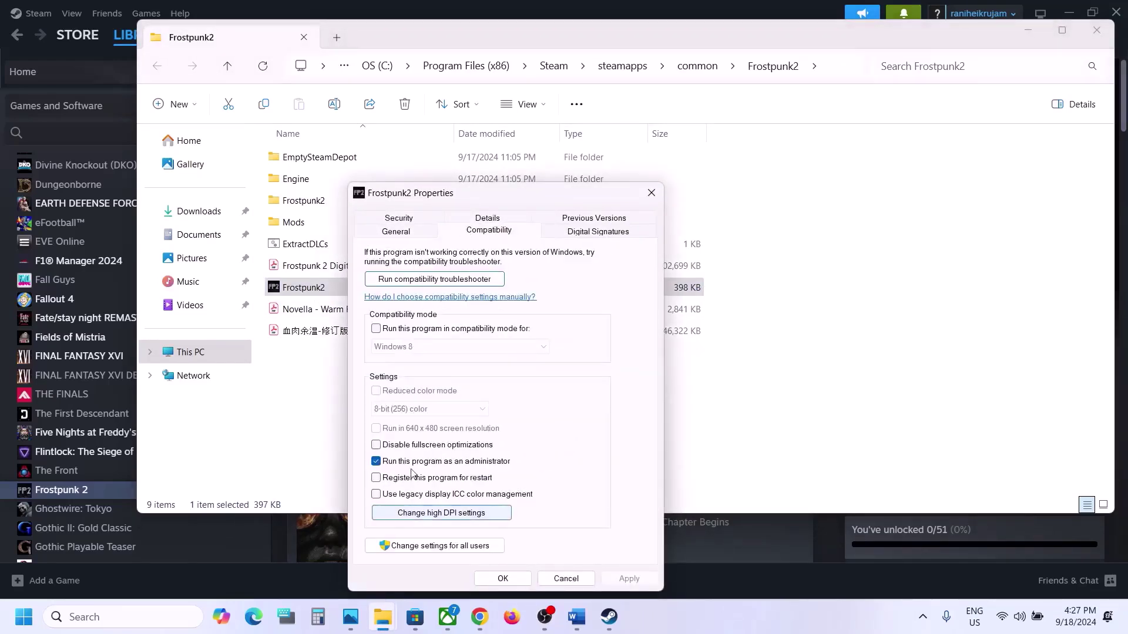
{"action": "left_click", "coordinate": [376, 330]}
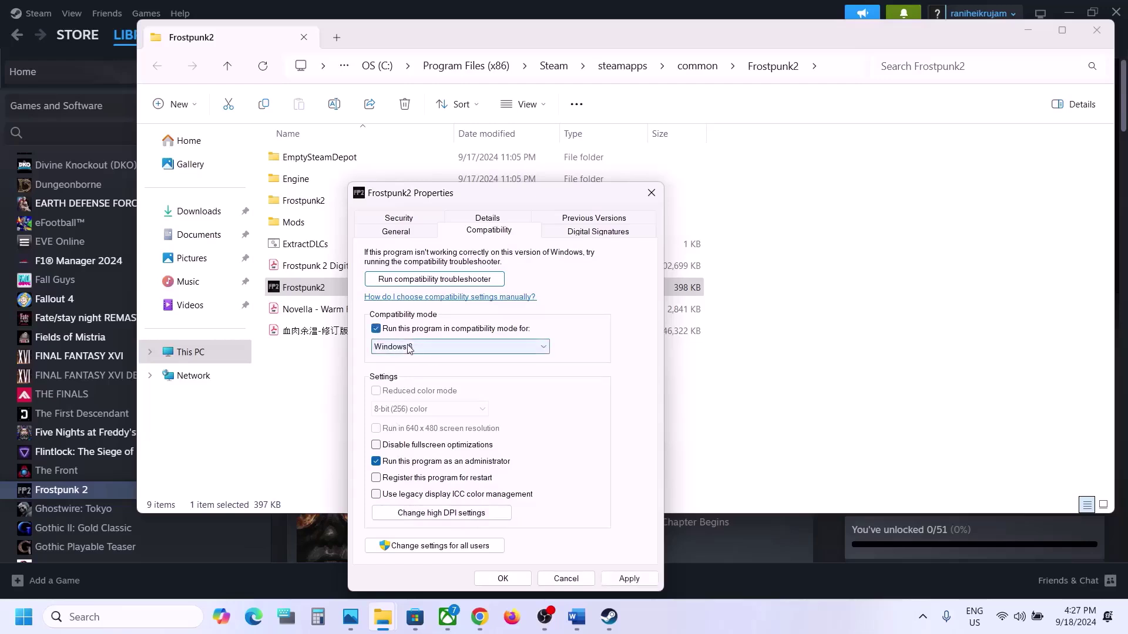
{"action": "left_click", "coordinate": [494, 582]}
Set Frostpunk2.exe's compatibility version to Windows 7 and disable fullscreen optimizations.
{"action": "right_click", "coordinate": [337, 292]}
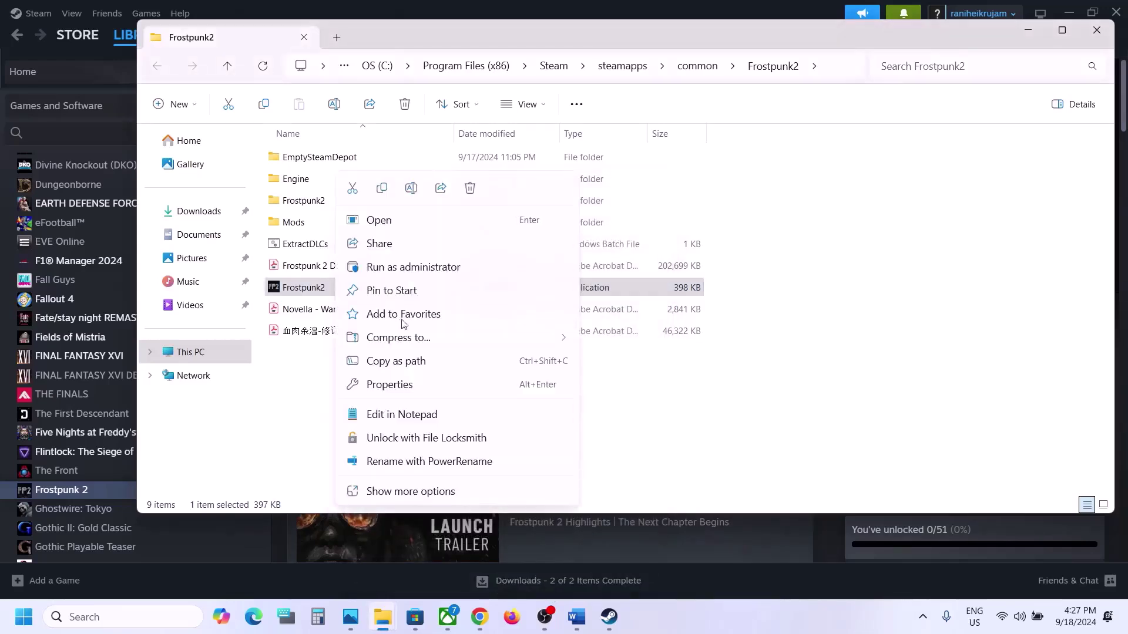
{"action": "left_click", "coordinate": [404, 389]}
{"action": "left_click", "coordinate": [454, 234]}
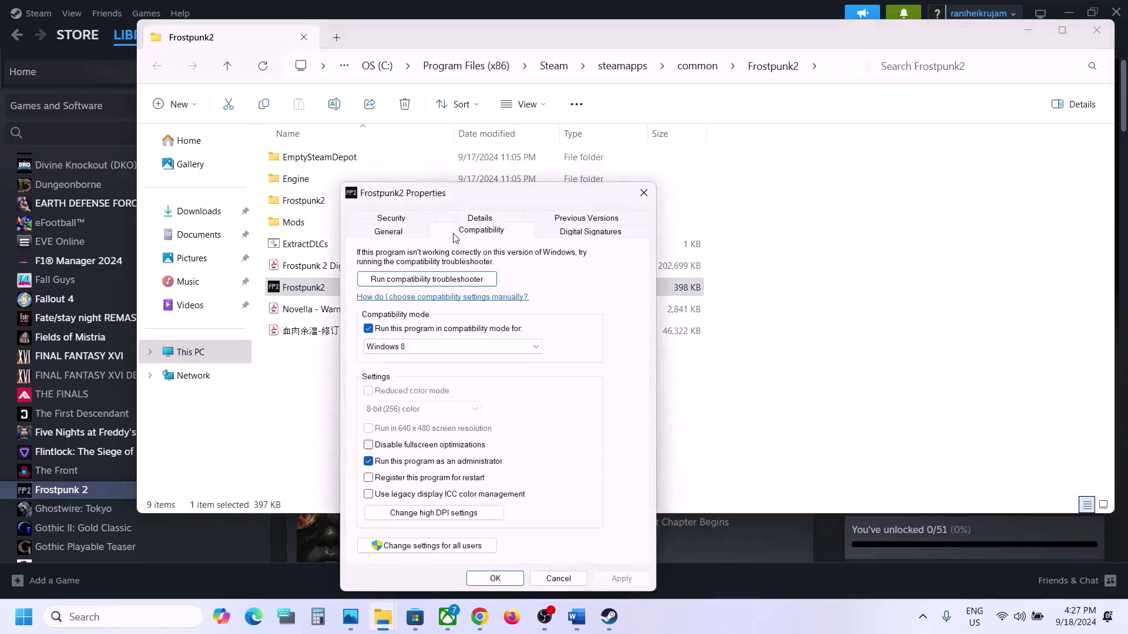
{"action": "left_click", "coordinate": [414, 351]}
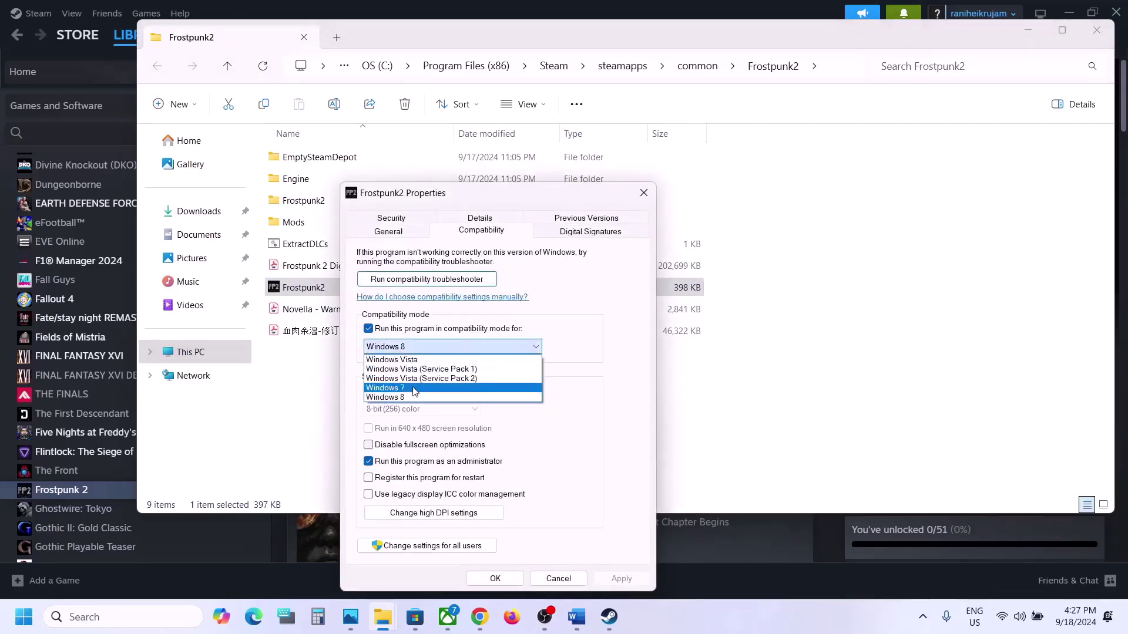
{"action": "left_click", "coordinate": [414, 388]}
{"action": "left_click", "coordinate": [616, 580]}
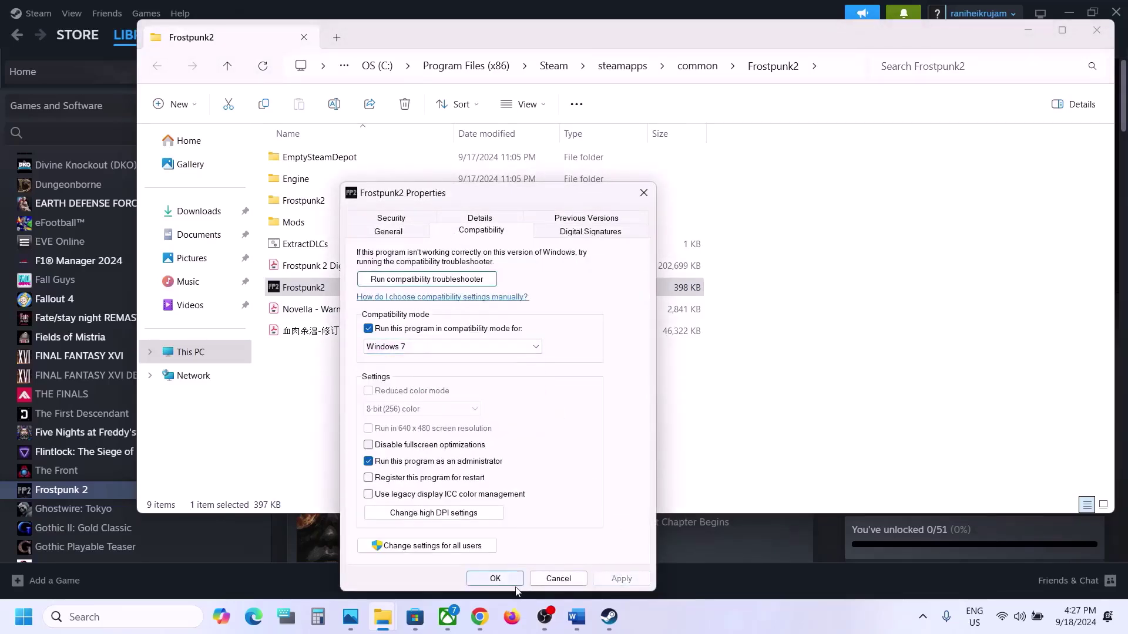
{"action": "left_click", "coordinate": [369, 447]}
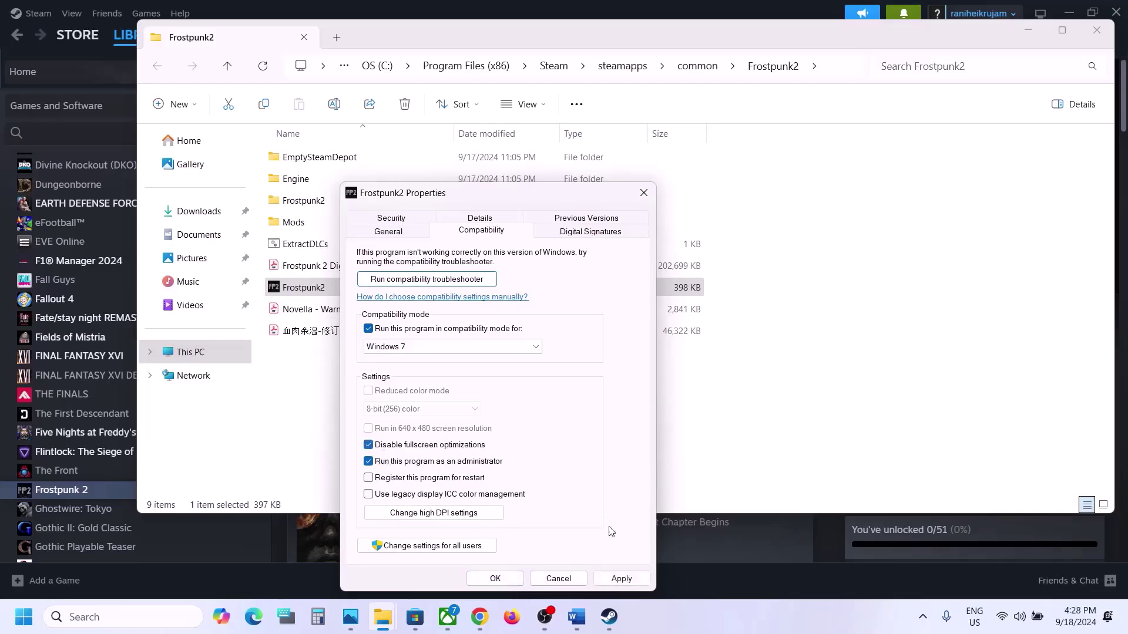
{"action": "left_click", "coordinate": [609, 578]}
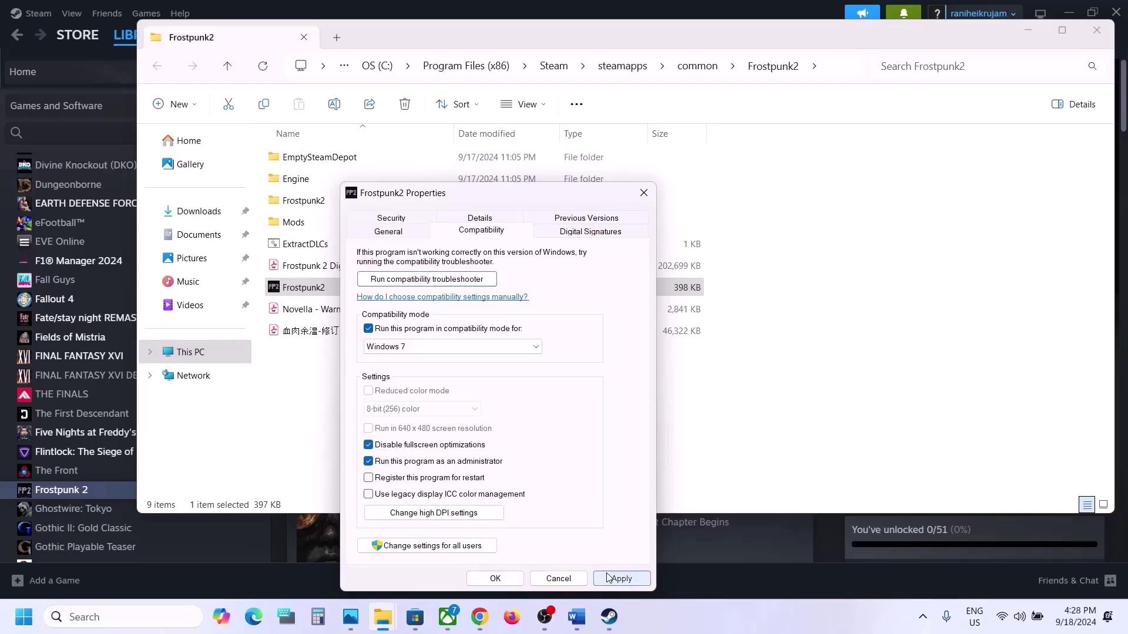
{"action": "left_click", "coordinate": [509, 580]}
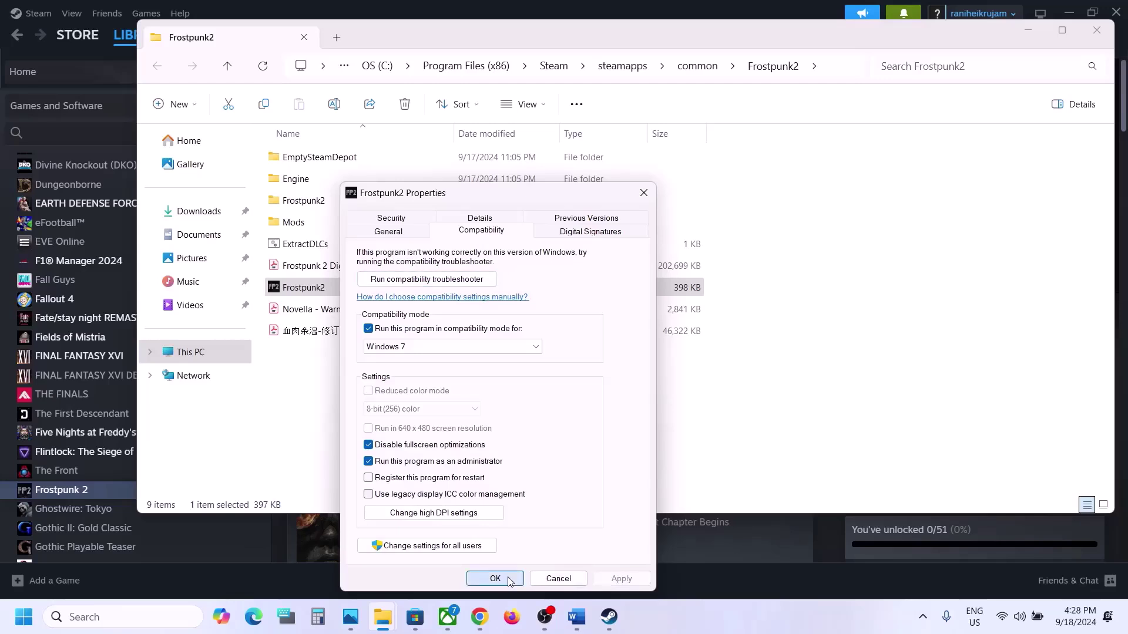
{"action": "left_click", "coordinate": [310, 209]}
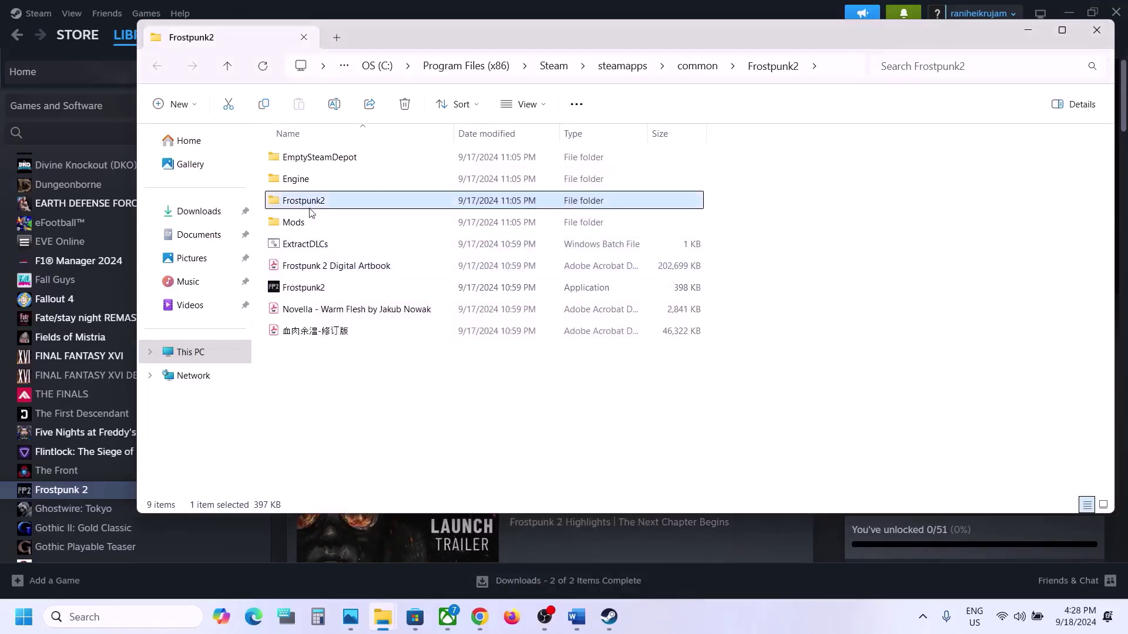
In Frostpunk2\Binaries\Win64, set Frostpunk2-Win64-Shipping to run as administrator.
{"action": "double_click", "coordinate": [311, 208]}
{"action": "double_click", "coordinate": [310, 164]}
{"action": "double_click", "coordinate": [309, 164]}
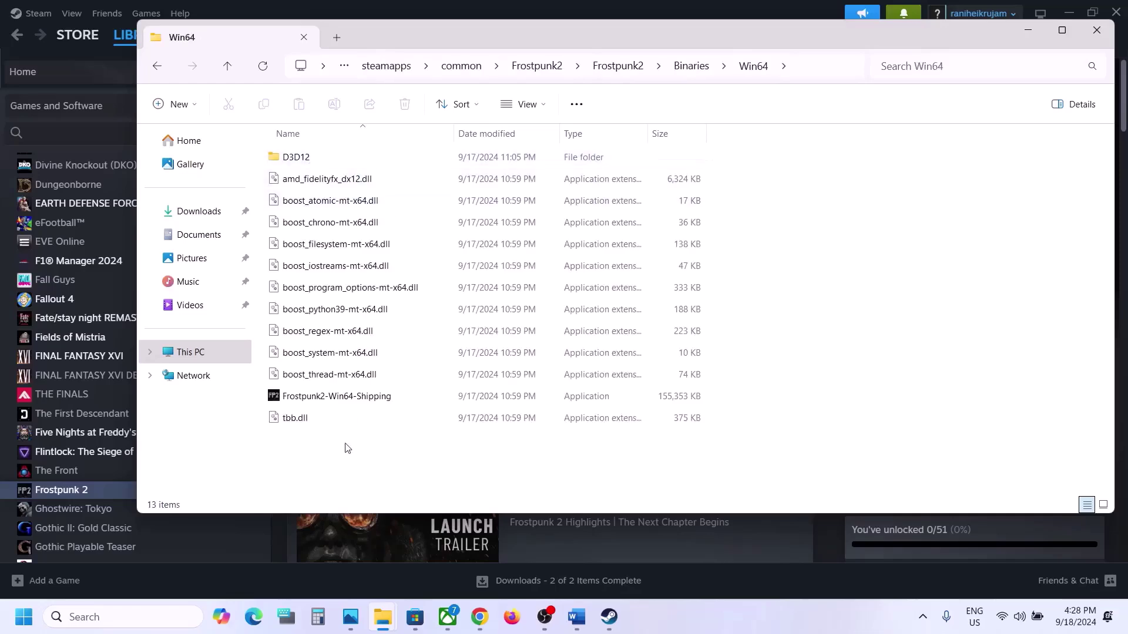
{"action": "left_click", "coordinate": [327, 396]}
{"action": "right_click", "coordinate": [328, 396]}
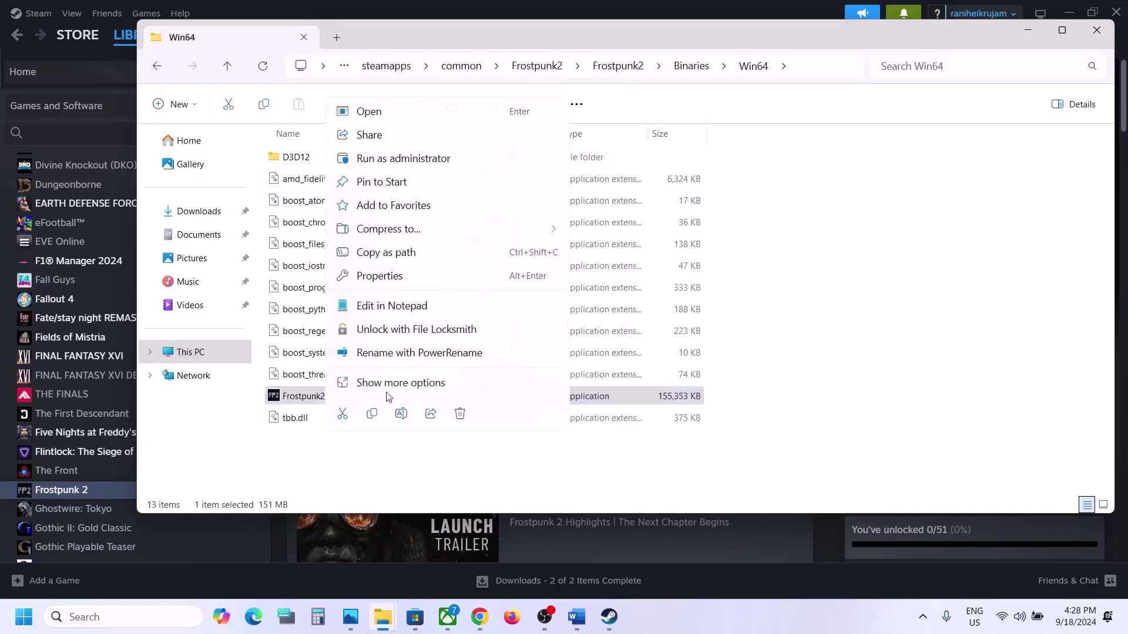
{"action": "left_click", "coordinate": [388, 277]}
{"action": "left_click", "coordinate": [470, 232]}
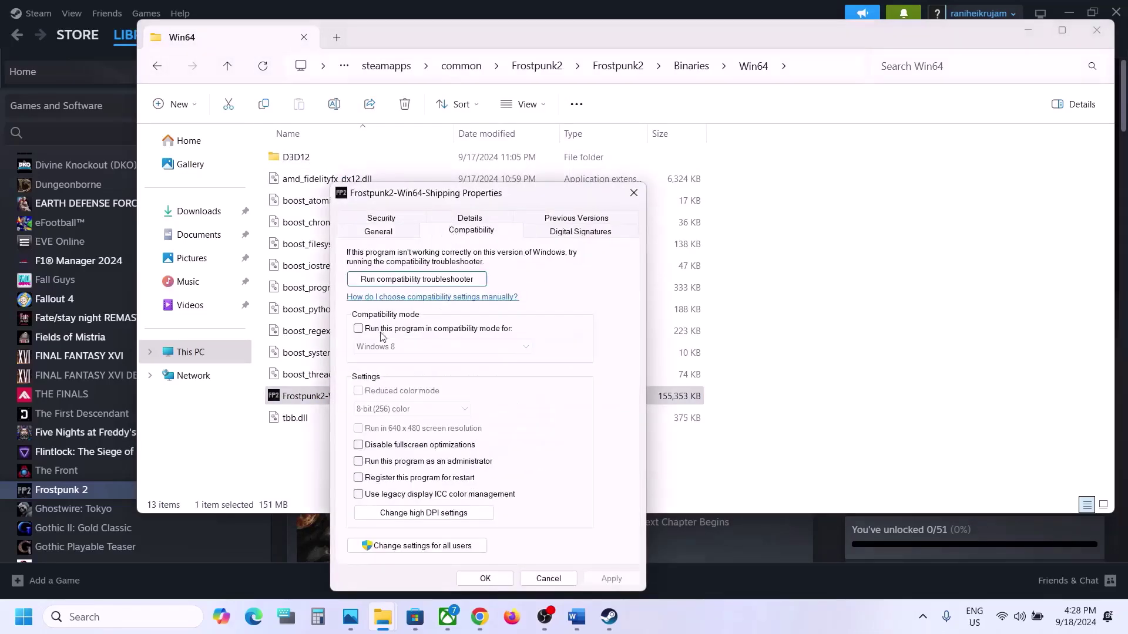
{"action": "left_click", "coordinate": [359, 463]}
{"action": "left_click", "coordinate": [611, 579]}
{"action": "left_click", "coordinate": [485, 579]}
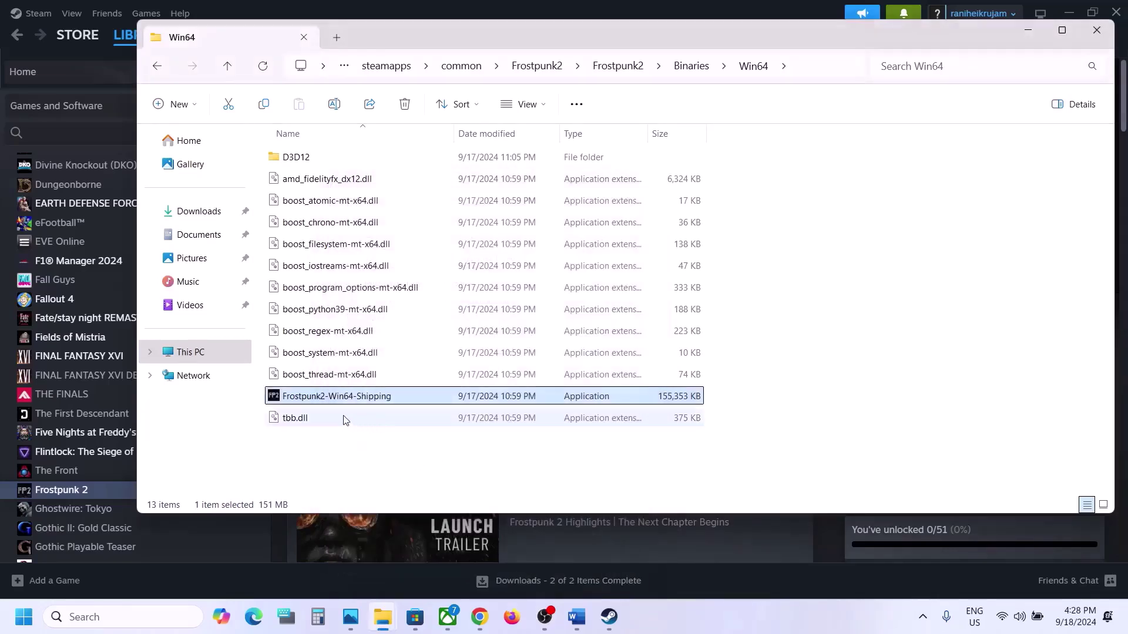
Enable Windows 7 compatibility mode for Frostpunk2-Win64-Shipping.
{"action": "right_click", "coordinate": [341, 397]}
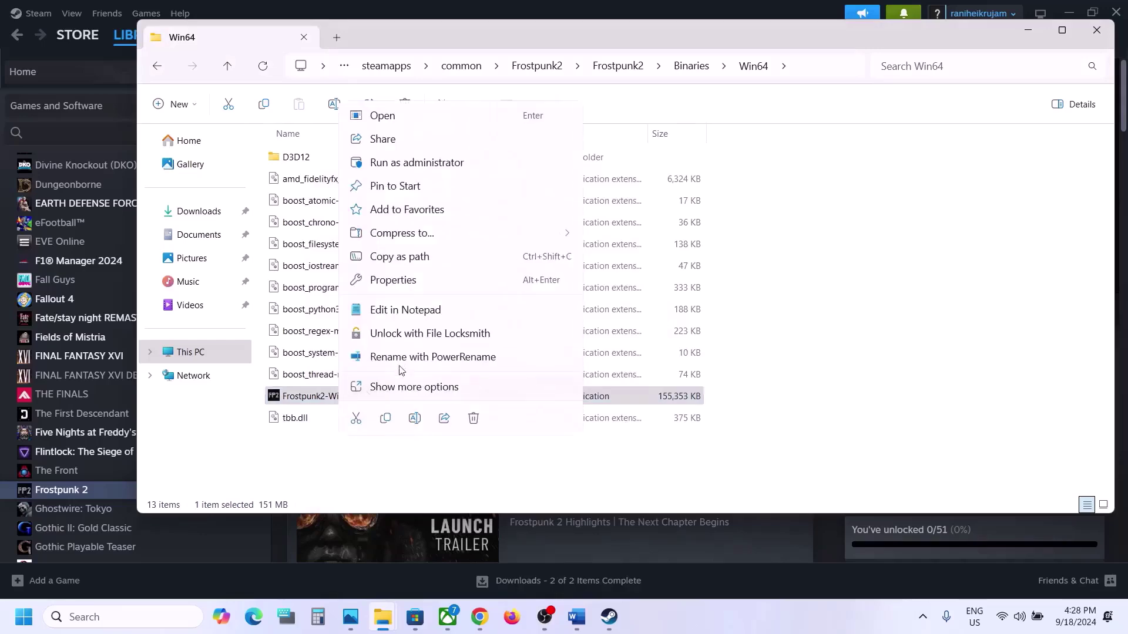
{"action": "left_click", "coordinate": [393, 281]}
{"action": "left_click", "coordinate": [470, 232]}
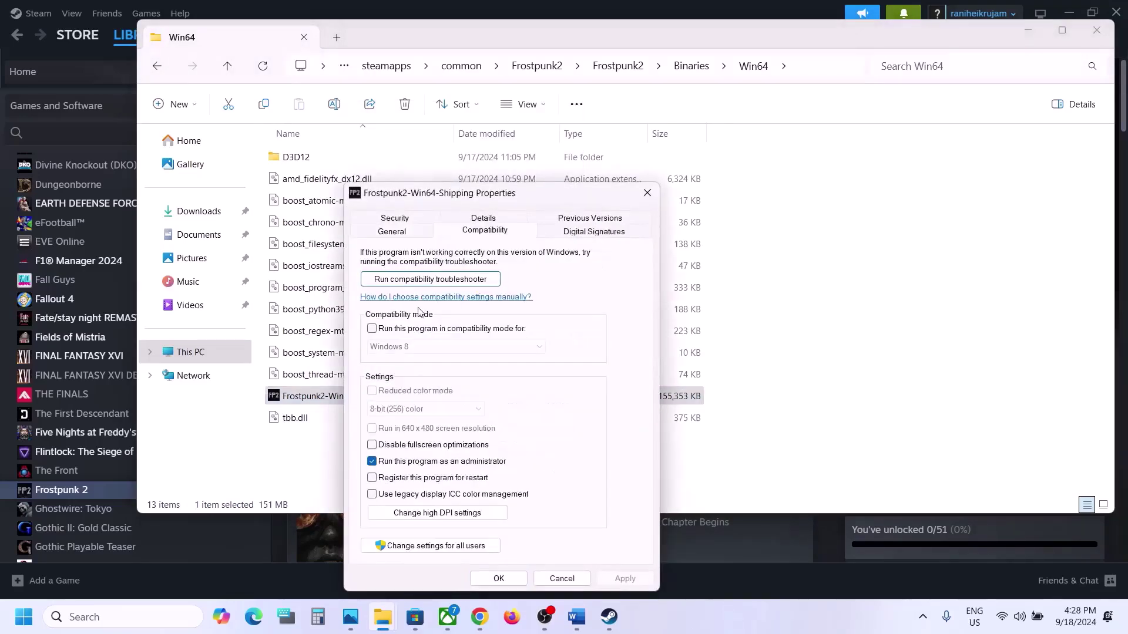
{"action": "left_click", "coordinate": [372, 329]}
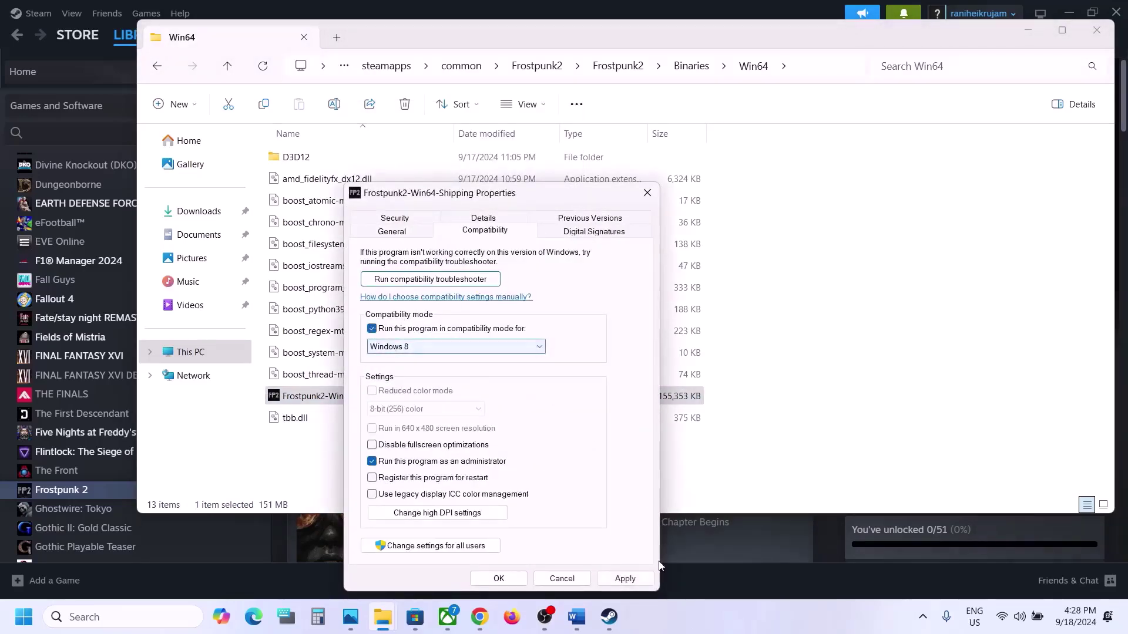
{"action": "left_click", "coordinate": [395, 348]}
{"action": "left_click", "coordinate": [405, 388]}
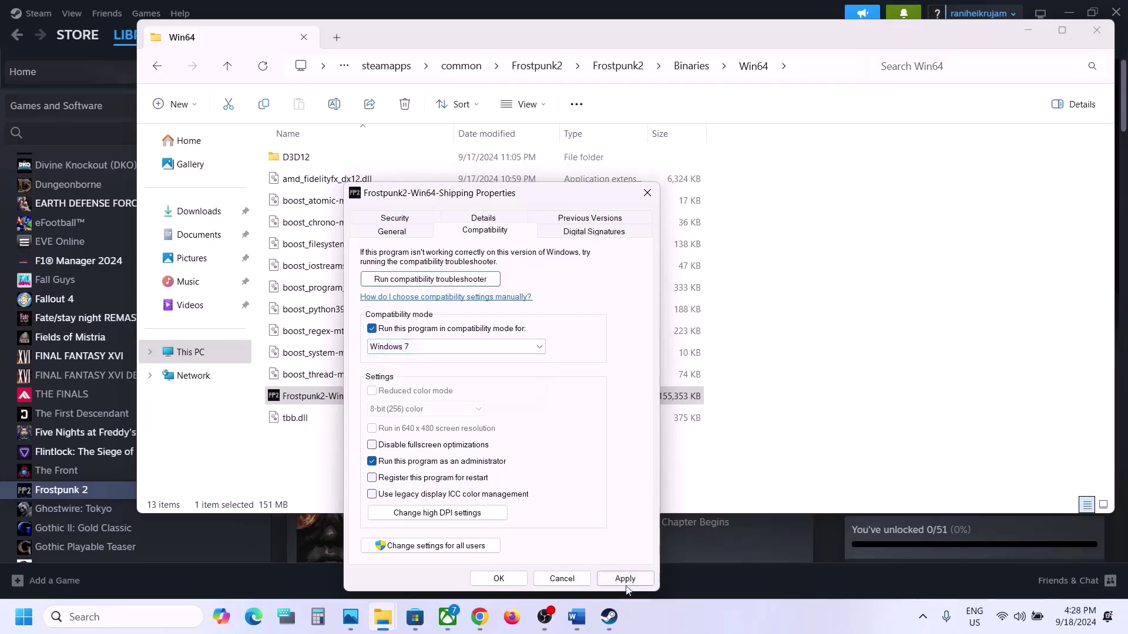
{"action": "left_click", "coordinate": [625, 582]}
{"action": "left_click", "coordinate": [499, 579]}
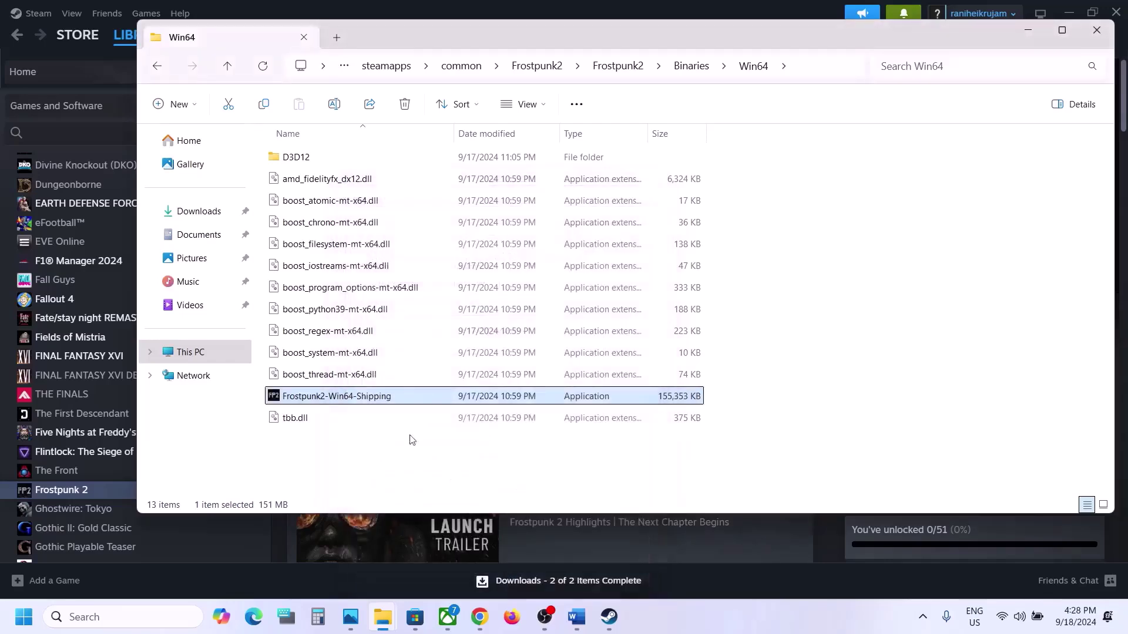
Clear compatibility mode and the administrator setting from Frostpunk2-Win64-Shipping.
{"action": "right_click", "coordinate": [380, 400]}
{"action": "left_click", "coordinate": [447, 274]}
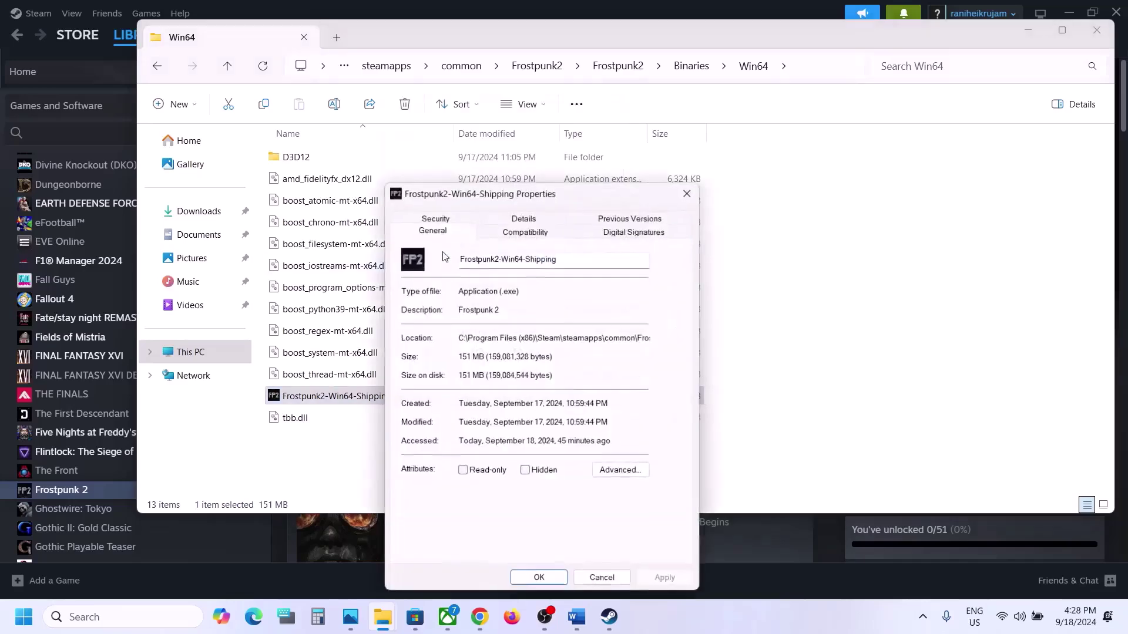
{"action": "left_click", "coordinate": [503, 234]}
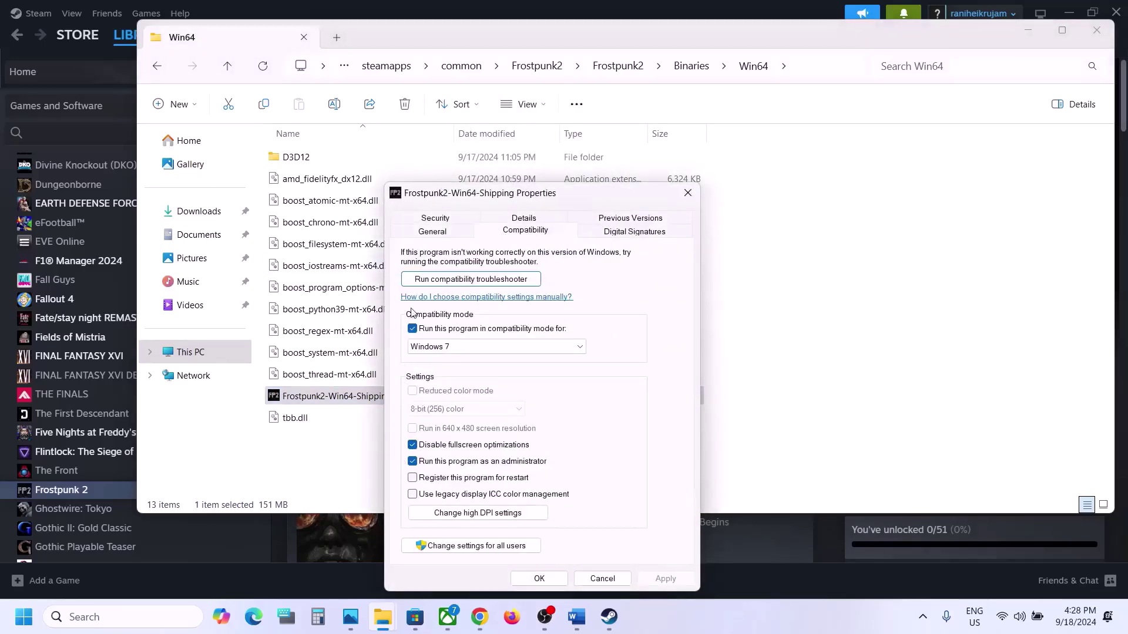
{"action": "left_click", "coordinate": [412, 328]}
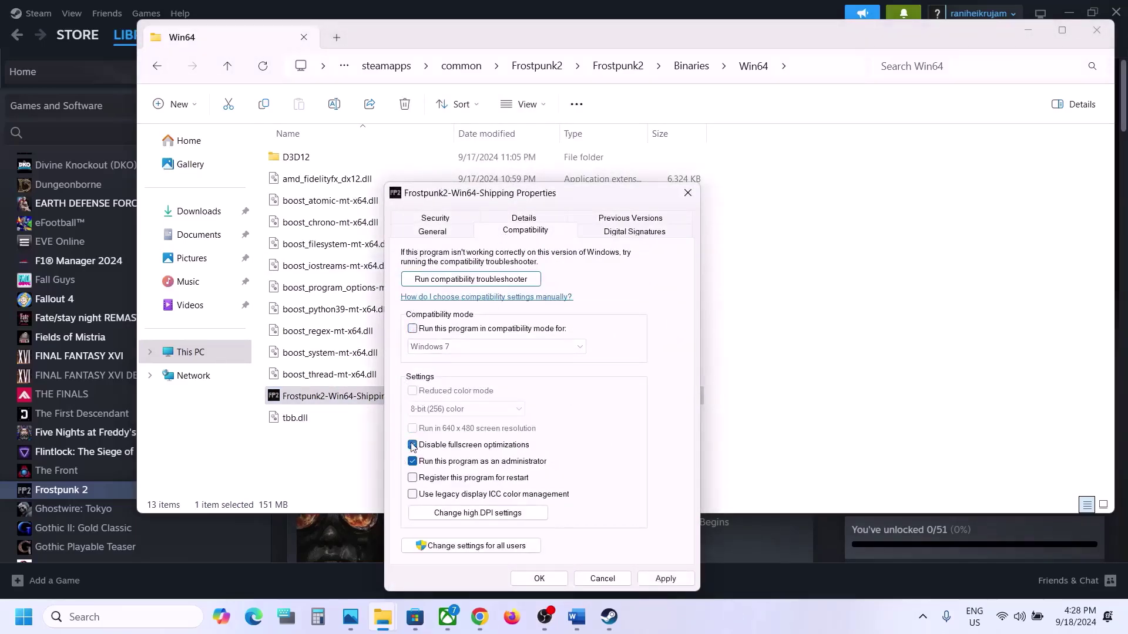
{"action": "left_click", "coordinate": [412, 462]}
{"action": "left_click", "coordinate": [665, 578]}
{"action": "left_click", "coordinate": [538, 579]}
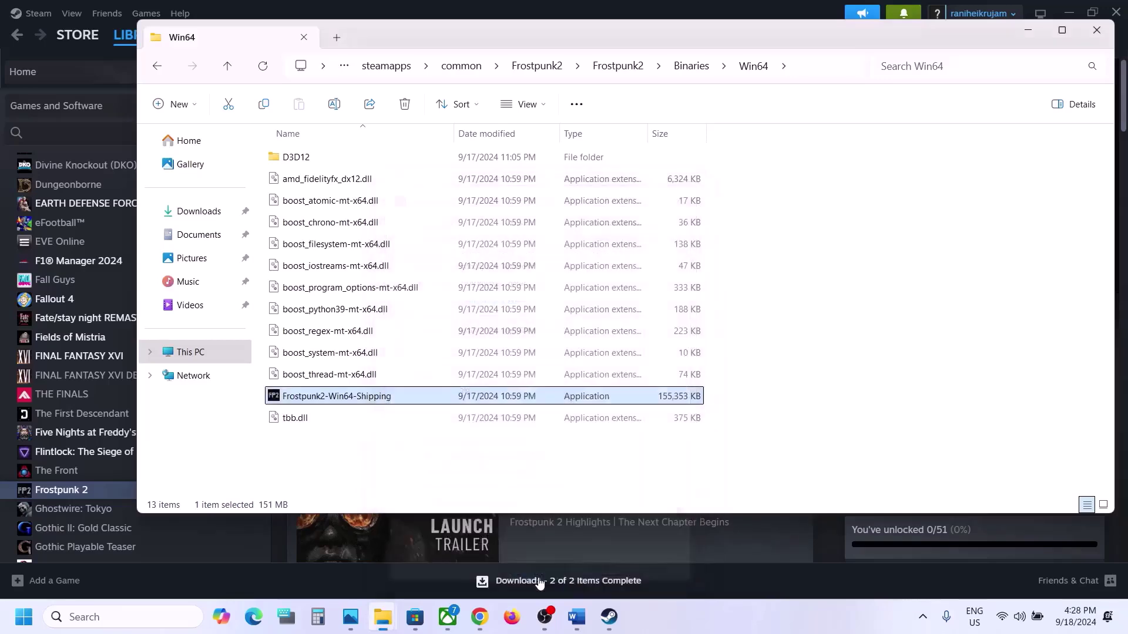
Make Frostpunk2-Win64-Shipping override high DPI scaling, performed by Application.
{"action": "right_click", "coordinate": [382, 399]}
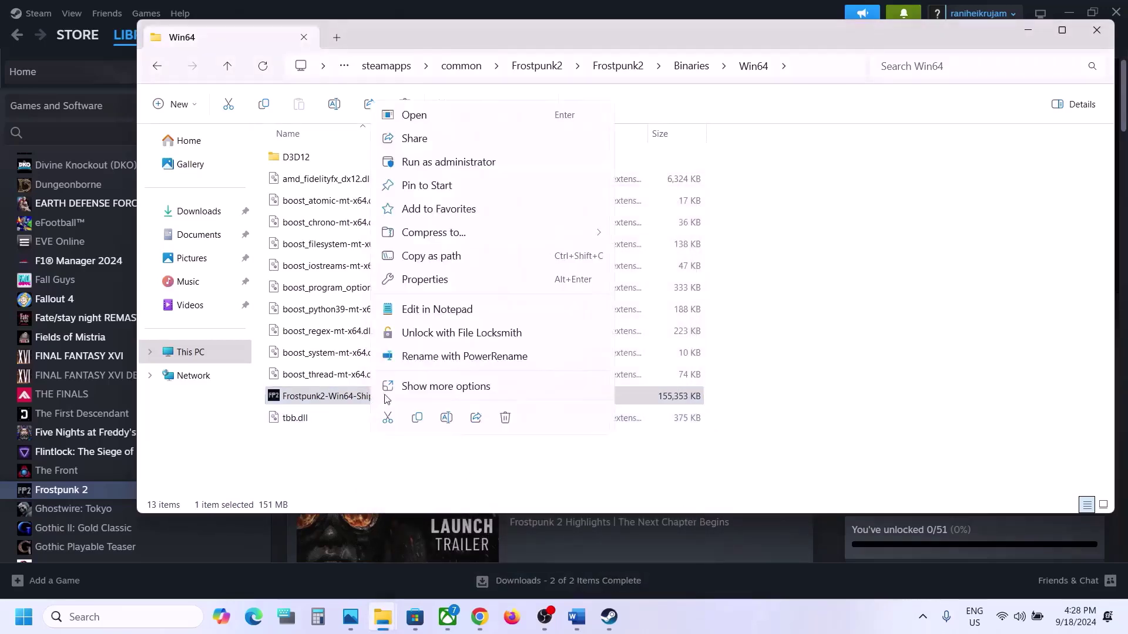
{"action": "left_click", "coordinate": [424, 282]}
{"action": "left_click", "coordinate": [496, 234]}
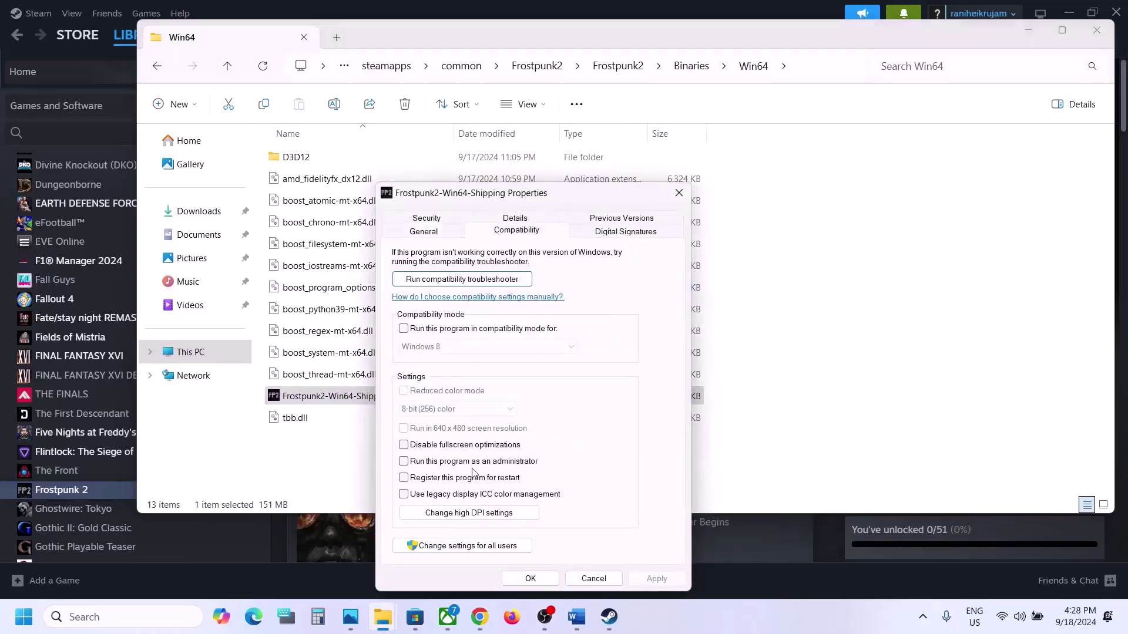
{"action": "left_click", "coordinate": [479, 516]}
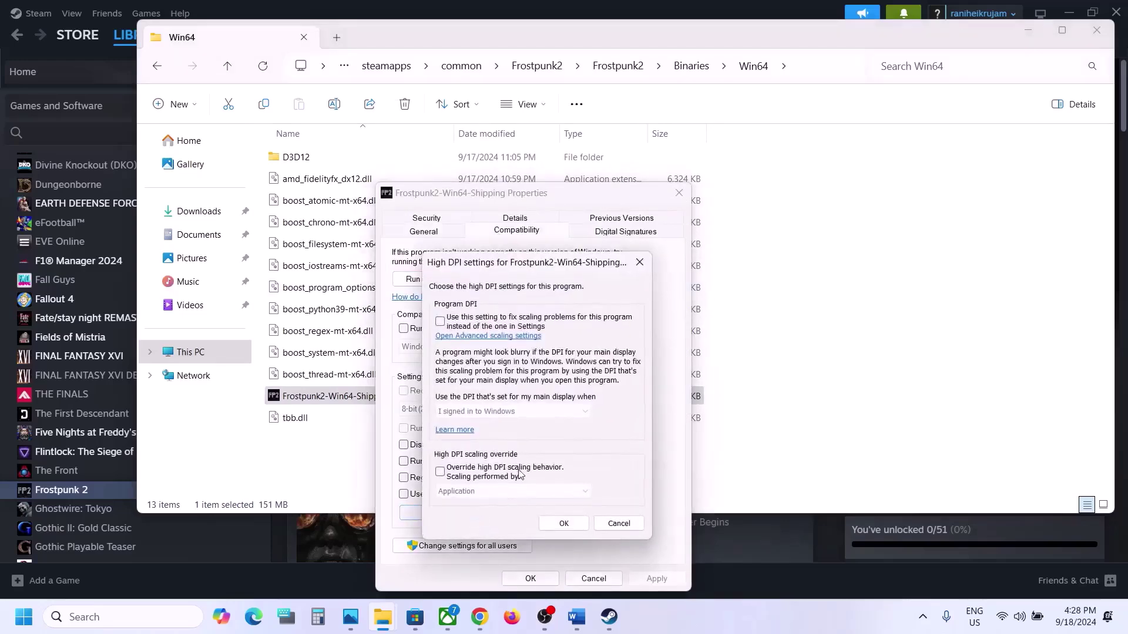
{"action": "left_click", "coordinate": [441, 473]}
{"action": "left_click", "coordinate": [506, 493]}
{"action": "left_click", "coordinate": [497, 506]}
{"action": "left_click", "coordinate": [564, 524]}
{"action": "left_click", "coordinate": [655, 578]}
{"action": "left_click", "coordinate": [531, 578]}
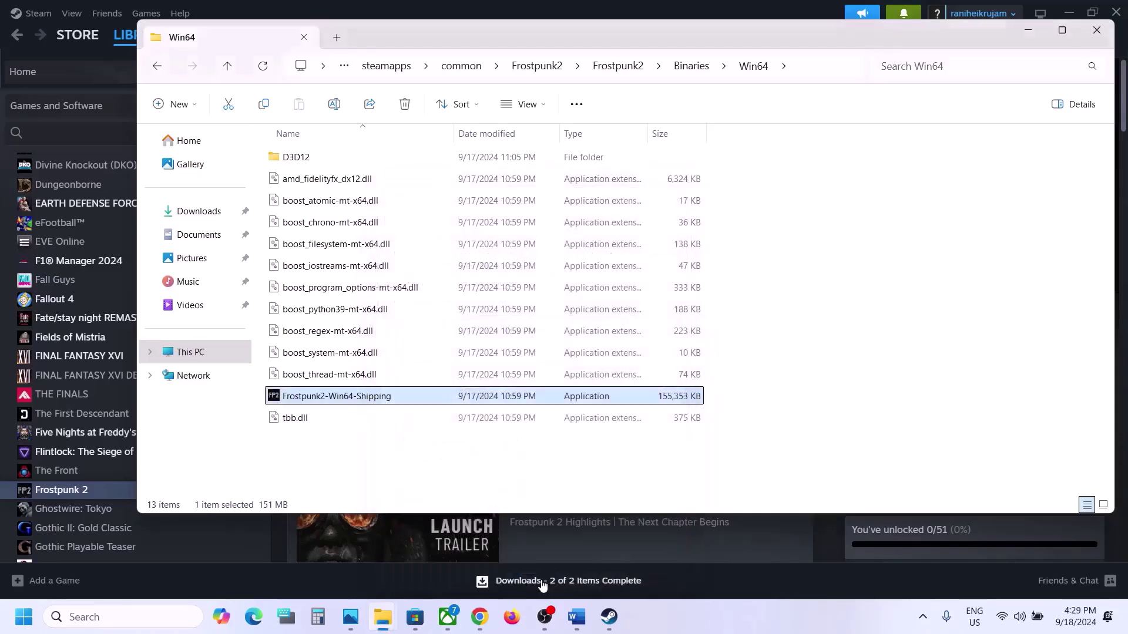
Re-enable the high DPI scaling override on the executable and apply it again.
{"action": "right_click", "coordinate": [383, 407]}
{"action": "left_click", "coordinate": [439, 284]}
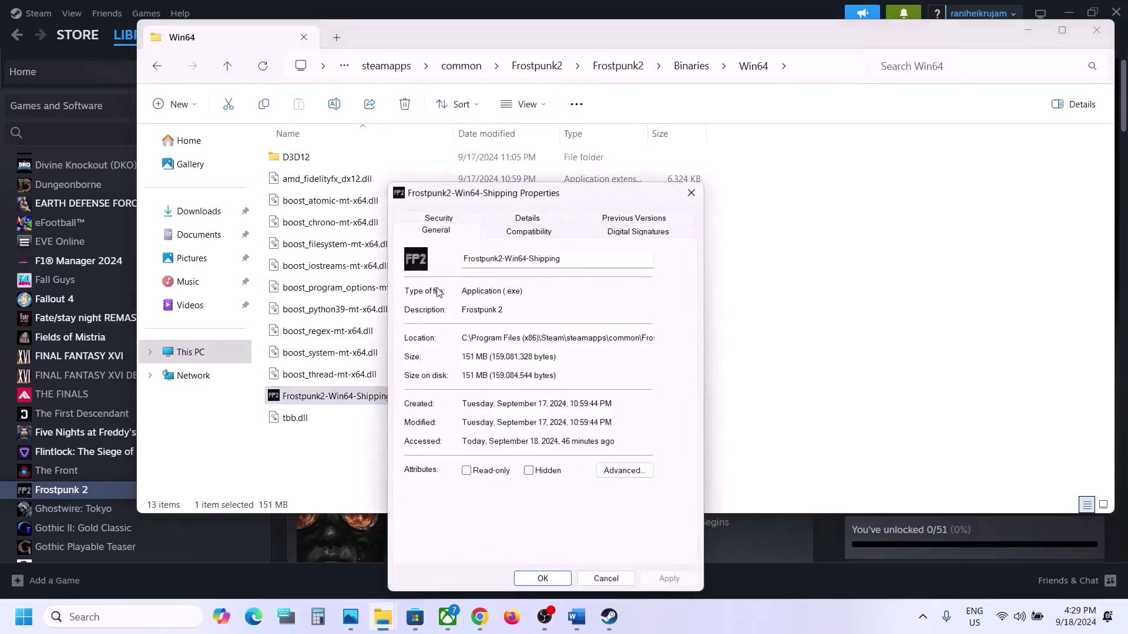
{"action": "left_click", "coordinate": [492, 235]}
{"action": "left_click", "coordinate": [482, 513]}
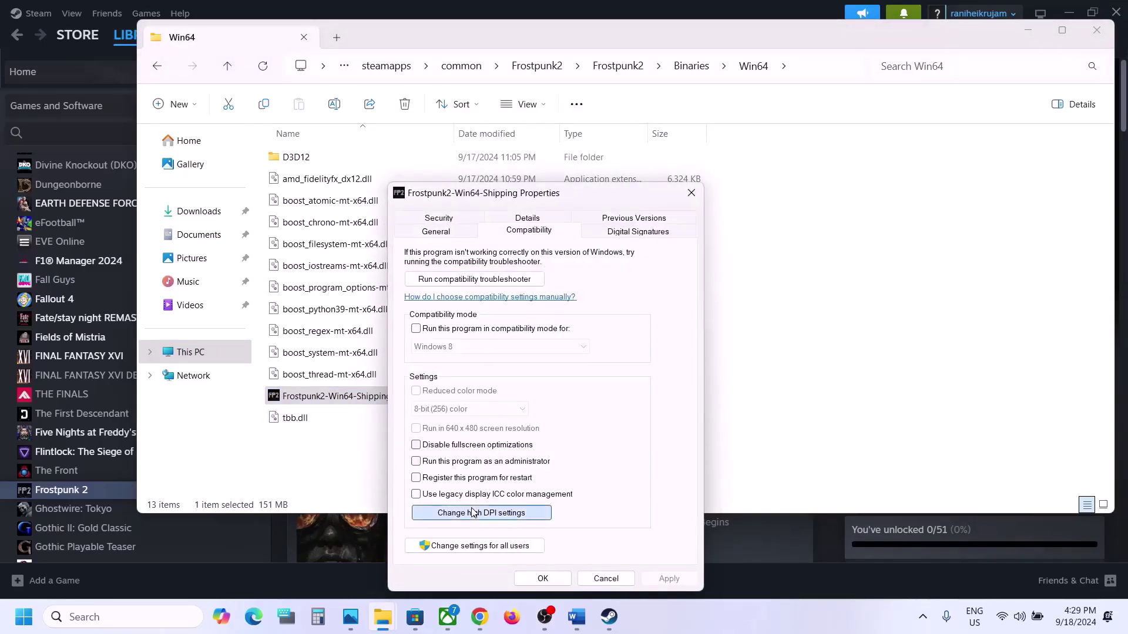
{"action": "left_click", "coordinate": [453, 472]}
{"action": "left_click", "coordinate": [573, 523]}
{"action": "left_click", "coordinate": [661, 580]}
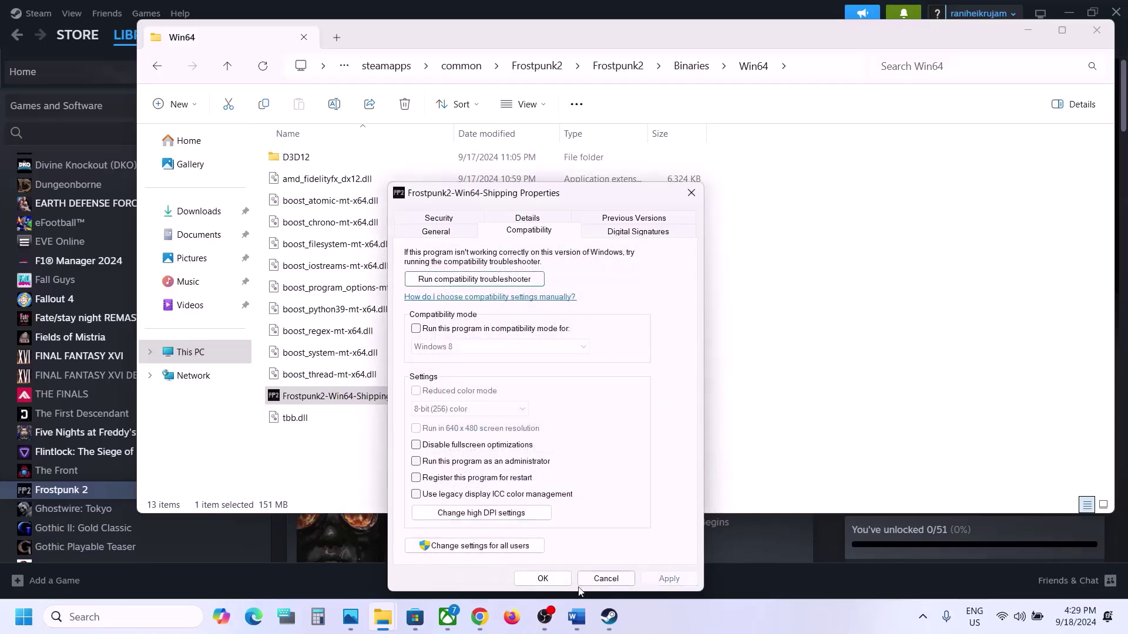
{"action": "left_click", "coordinate": [541, 580]}
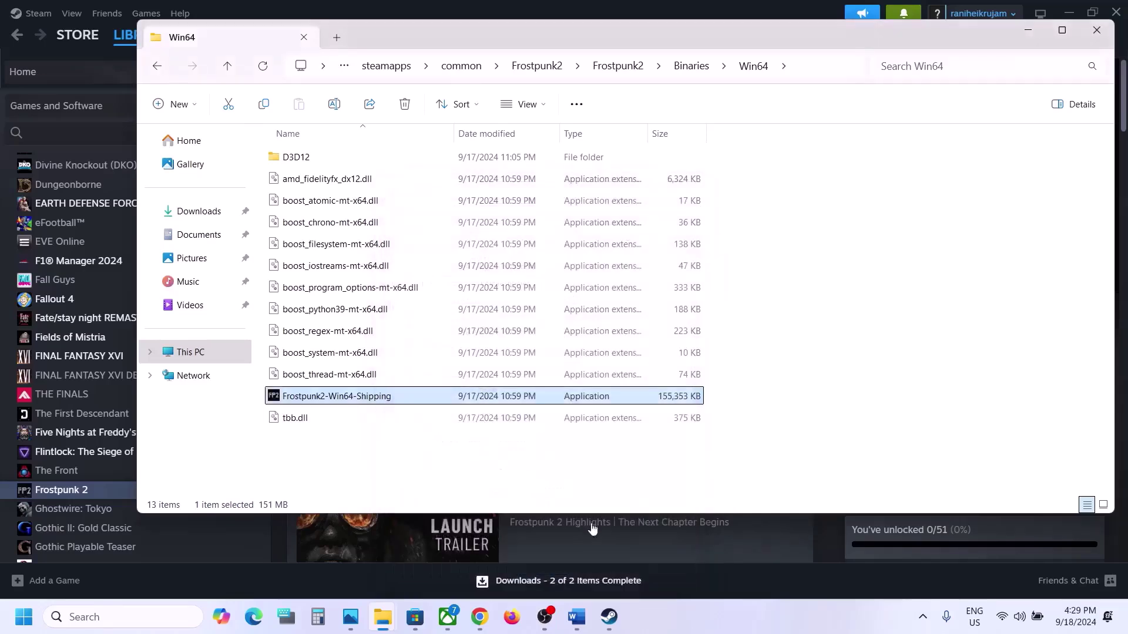
Close the Win64 folder, highlight Step 7 'Verify the game files' in Word, and return to Steam.
{"action": "left_click", "coordinate": [1095, 27]}
{"action": "left_click", "coordinate": [577, 616]}
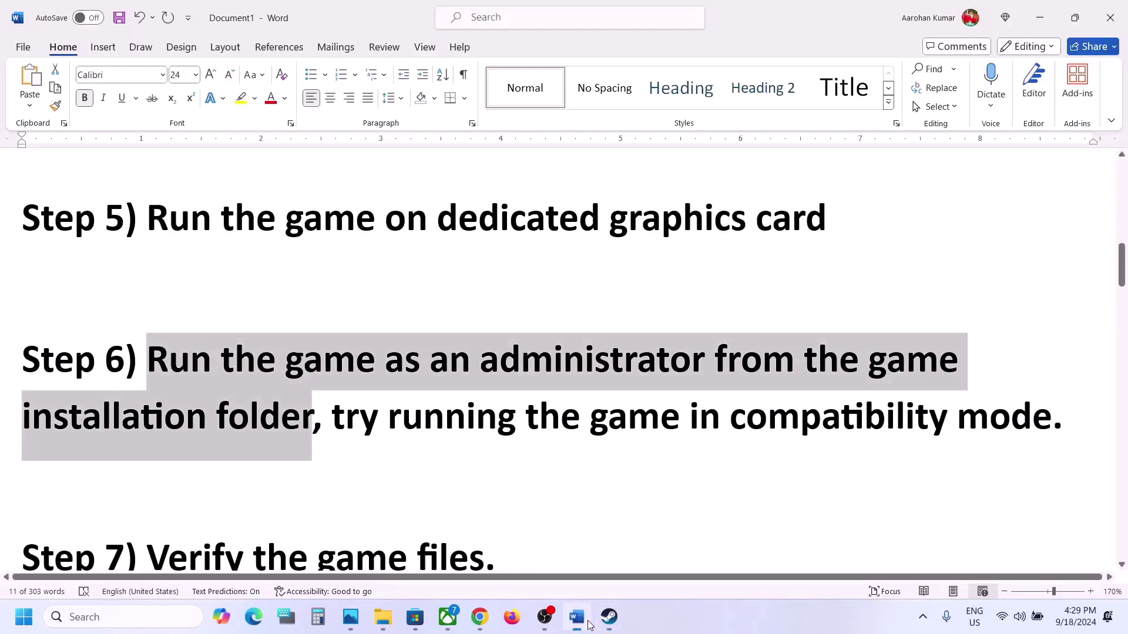
{"action": "scroll", "coordinate": [505, 393], "scroll_direction": "down", "scroll_amount": 2}
{"action": "left_click_drag", "start_coordinate": [146, 440], "coordinate": [480, 442]}
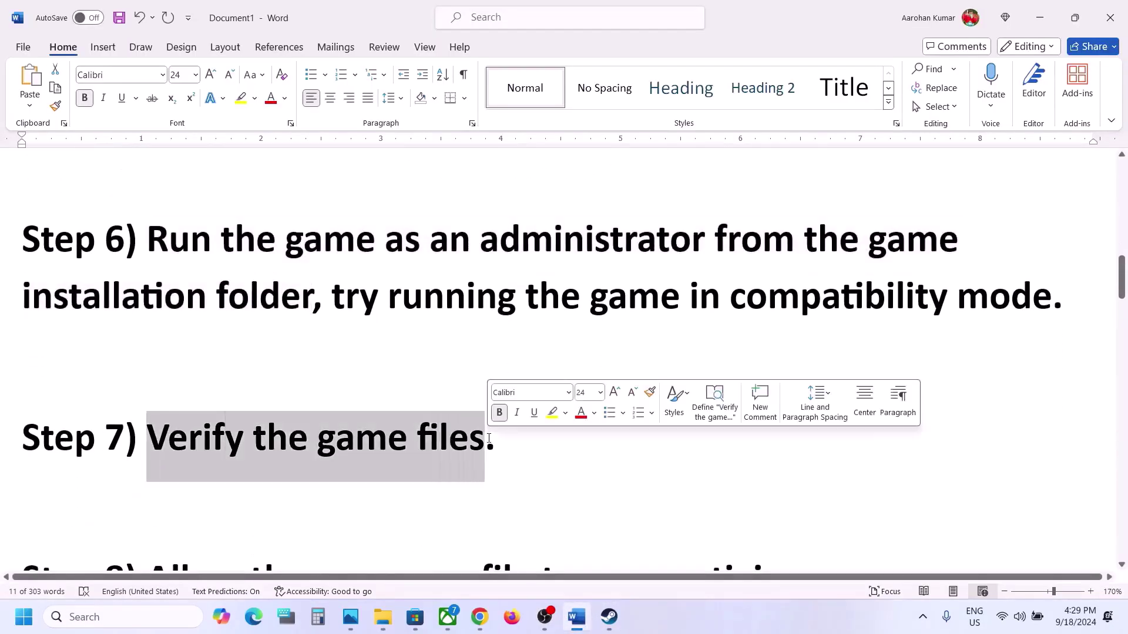
{"action": "left_click", "coordinate": [605, 627]}
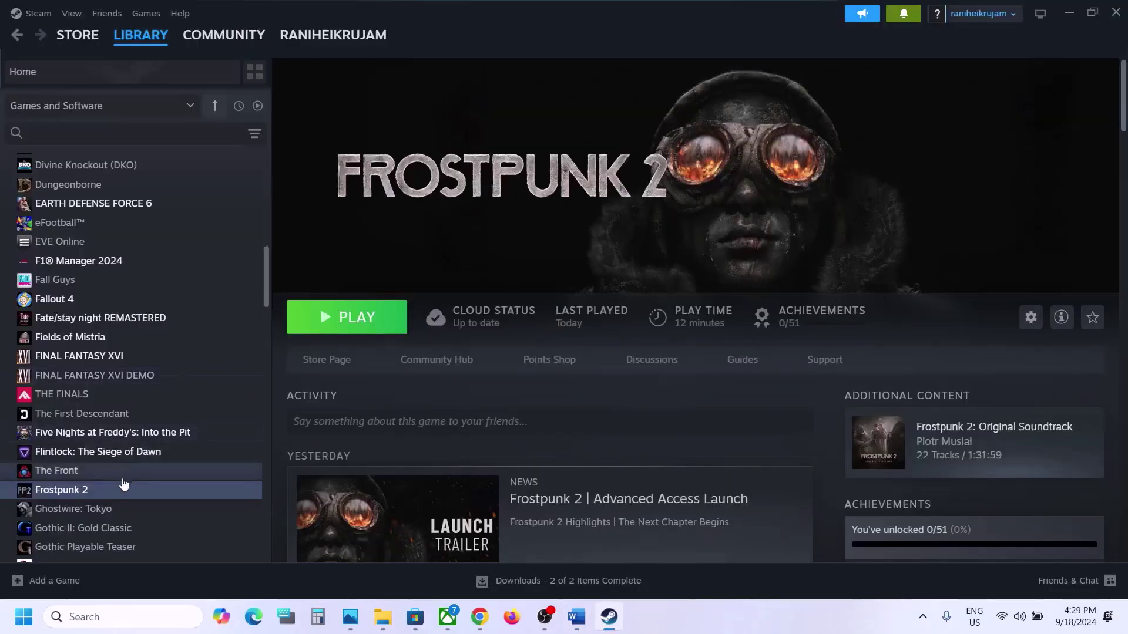
Verify Frostpunk 2's game files from its Steam properties, then return to the Word notes.
{"action": "right_click", "coordinate": [121, 489]}
{"action": "left_click", "coordinate": [167, 483]}
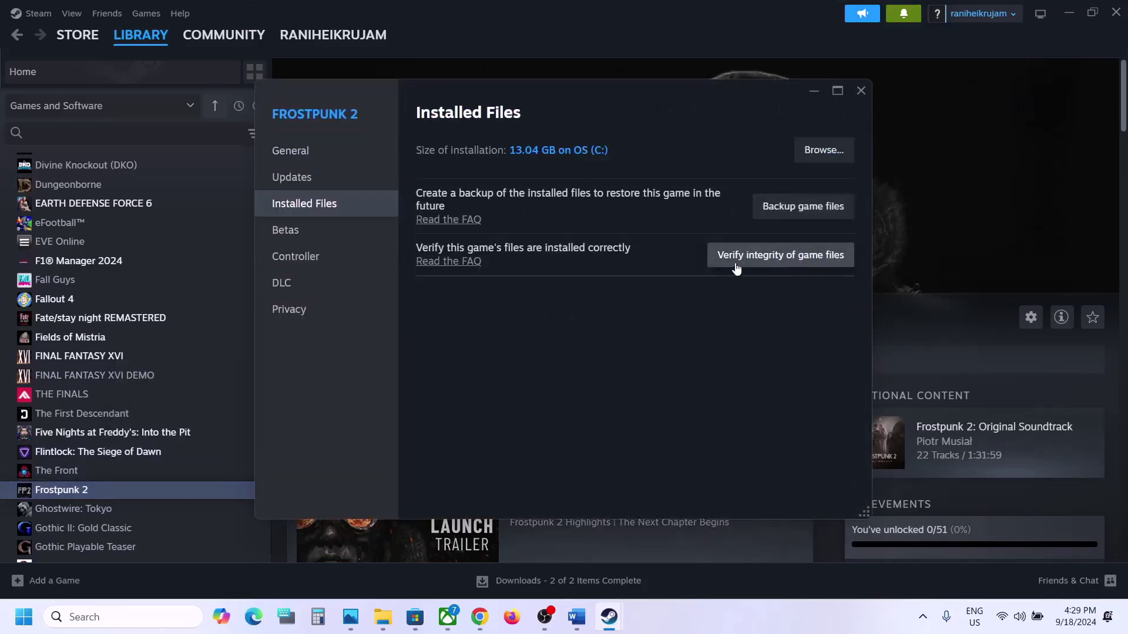
{"action": "left_click", "coordinate": [861, 91]}
{"action": "left_click", "coordinate": [582, 624]}
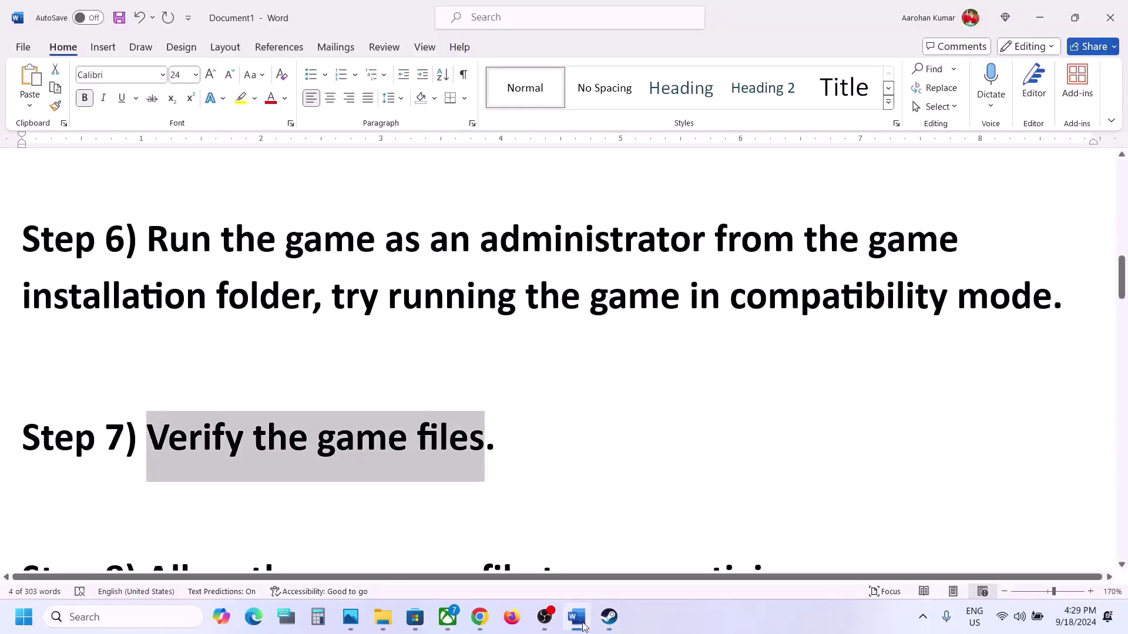
Highlight 'Windows Security' in Step 8 of the Word notes and open Settings with Win+I.
{"action": "scroll", "coordinate": [403, 386], "scroll_direction": "down", "scroll_amount": 3}
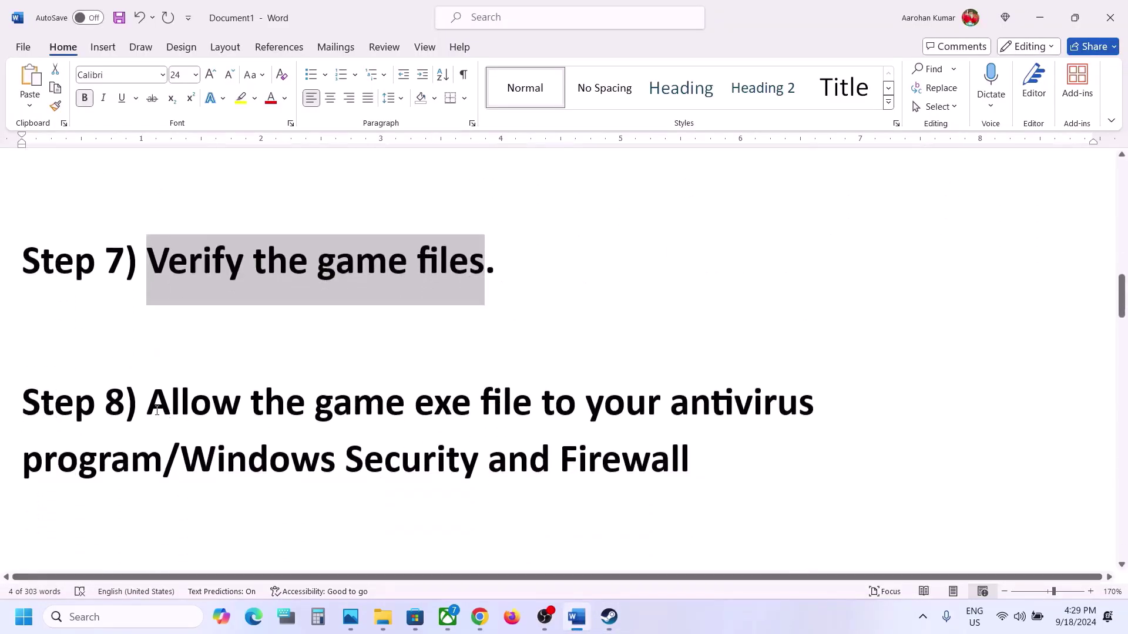
{"action": "left_click_drag", "start_coordinate": [153, 410], "coordinate": [165, 456]}
{"action": "left_click", "coordinate": [166, 462]}
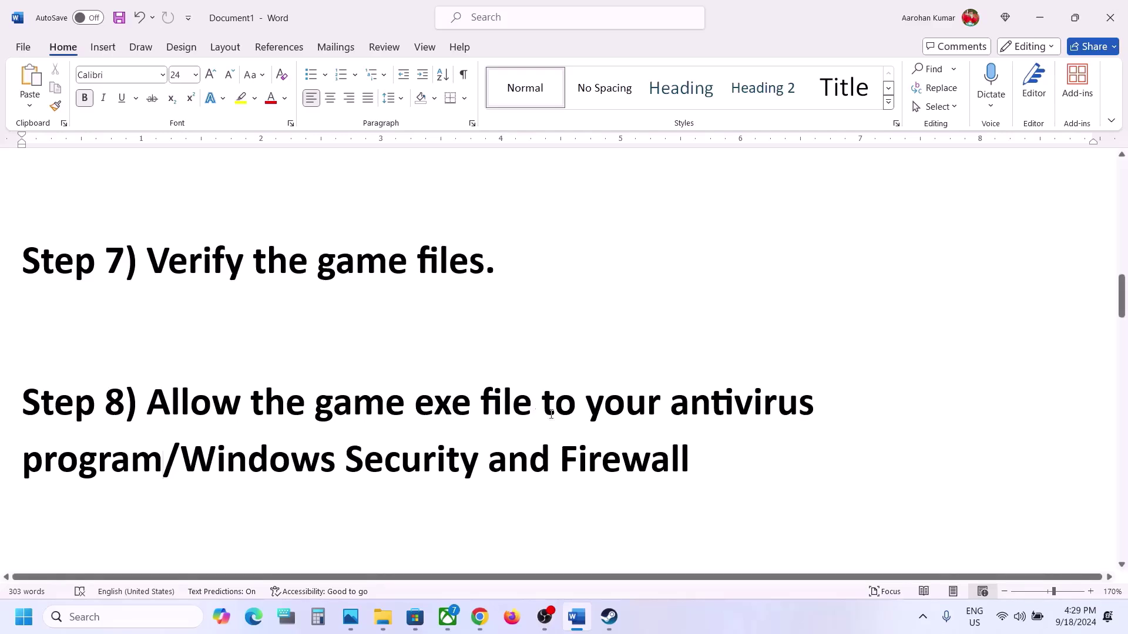
{"action": "left_click_drag", "start_coordinate": [256, 470], "coordinate": [482, 464]}
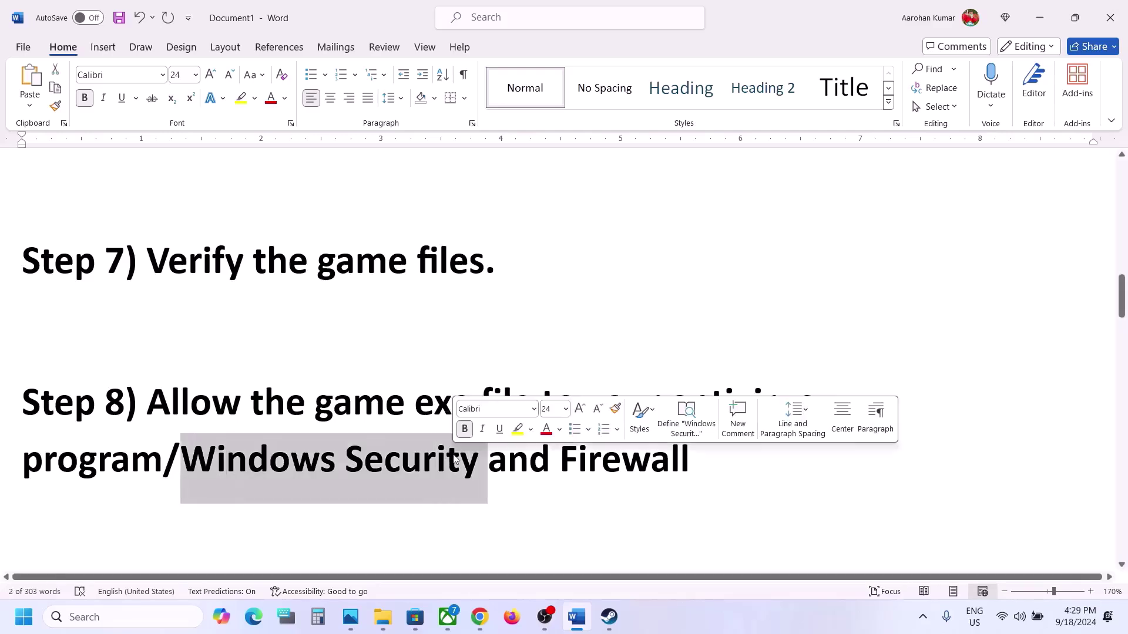
{"action": "key", "text": "super+i"}
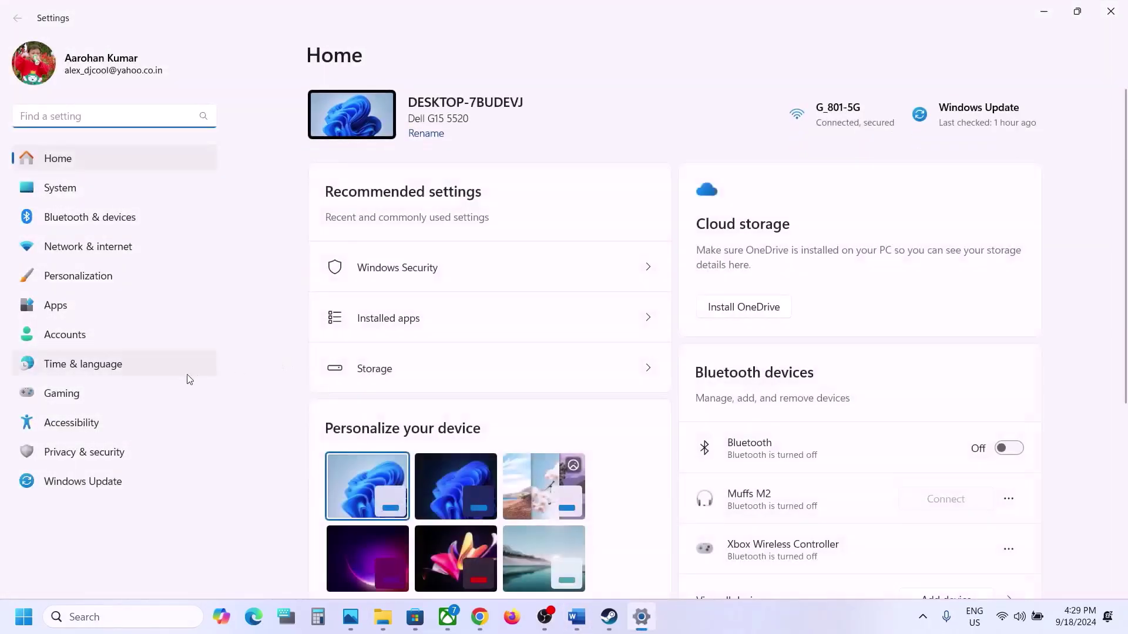
Go through Privacy & security and Windows Security to Virus & threat protection.
{"action": "left_click", "coordinate": [98, 453]}
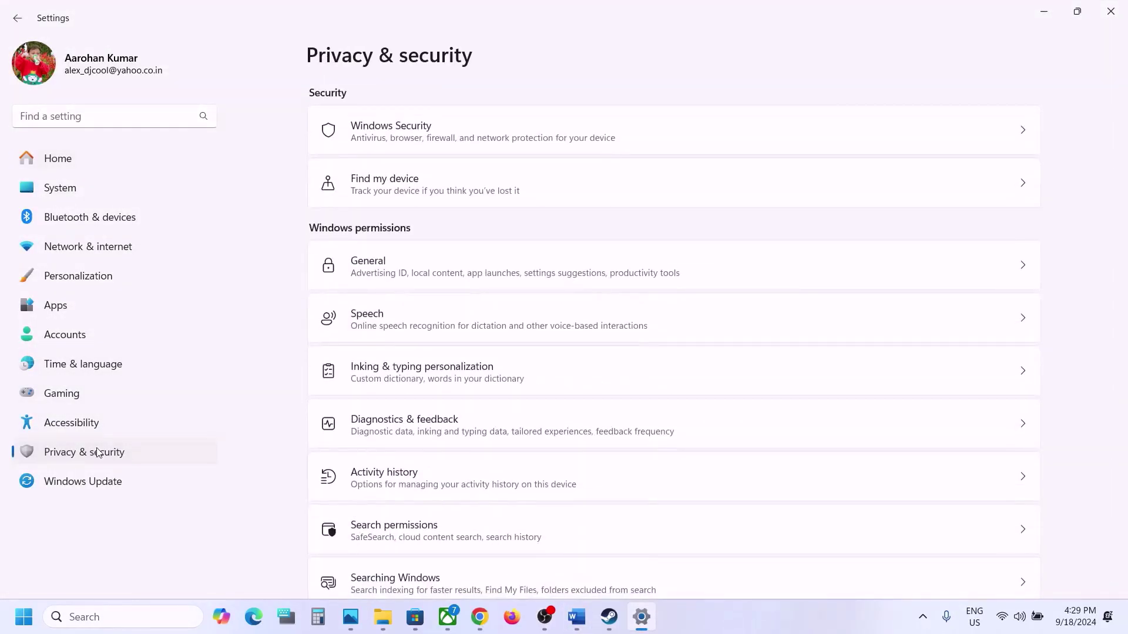
{"action": "left_click", "coordinate": [460, 140]}
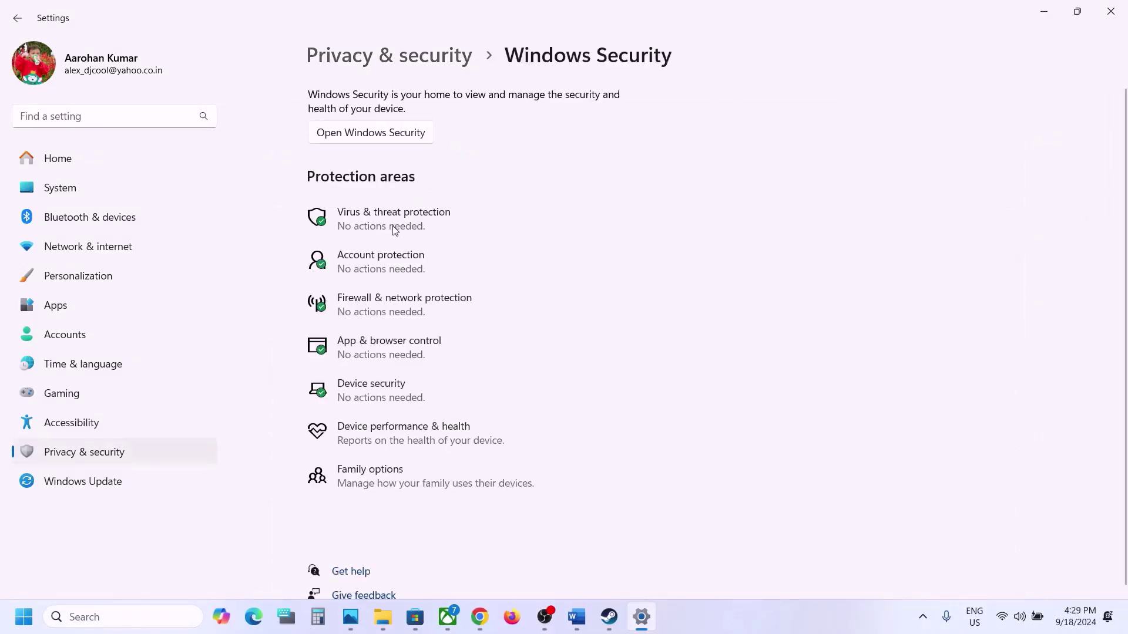
{"action": "left_click", "coordinate": [393, 228]}
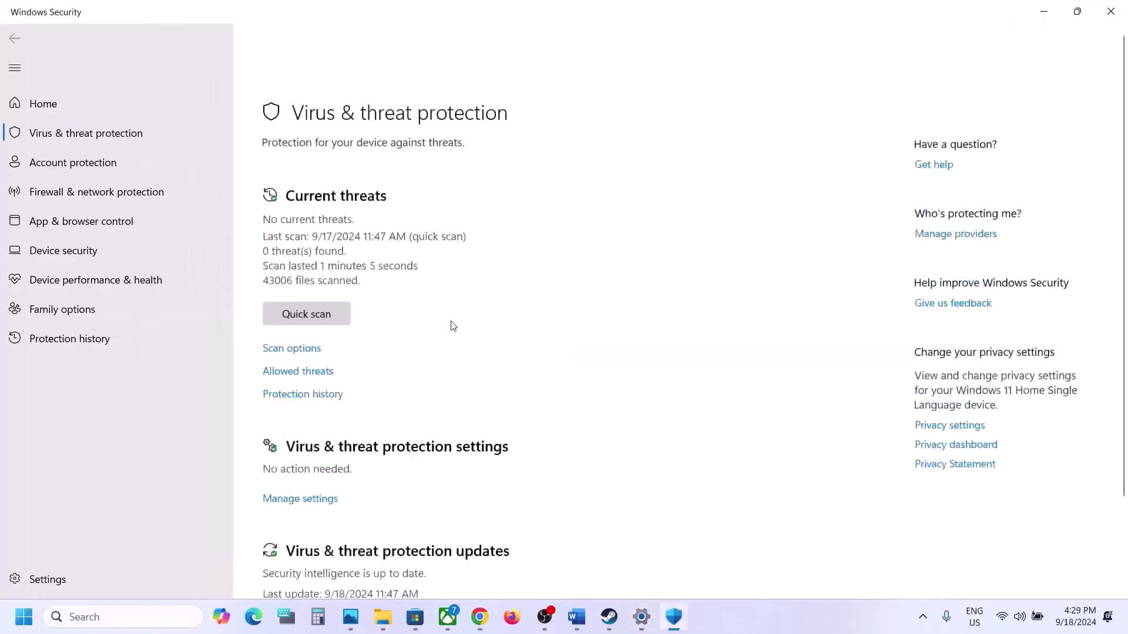
Under ransomware protection, add Frostpunk2.exe as an app allowed through Controlled folder access.
{"action": "scroll", "coordinate": [454, 325], "scroll_direction": "down", "scroll_amount": 3}
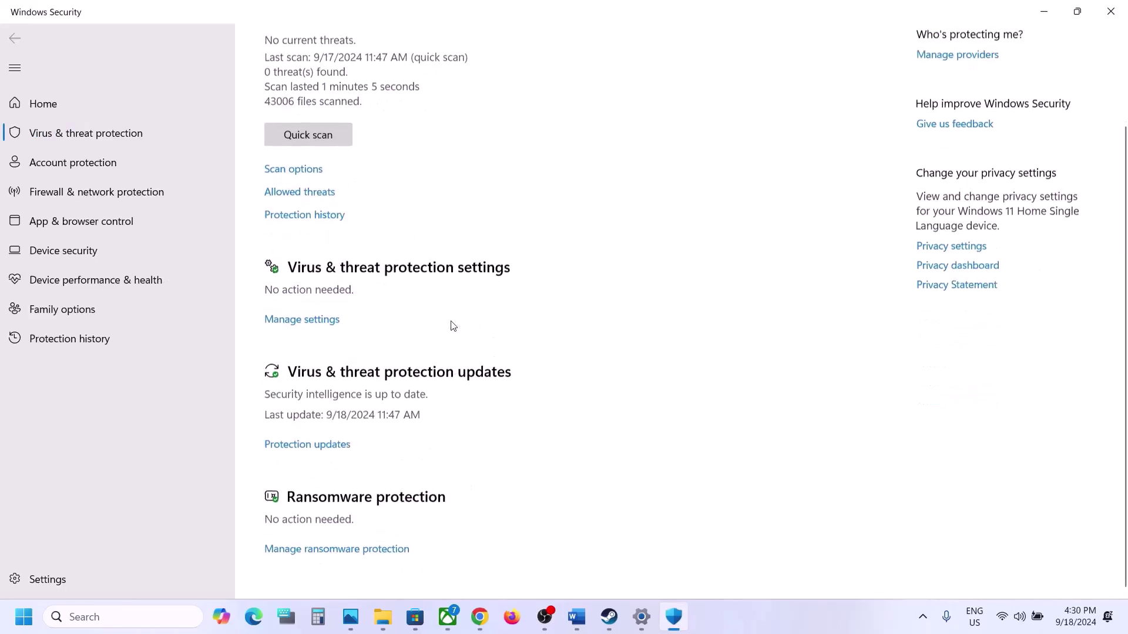
{"action": "left_click", "coordinate": [372, 554]}
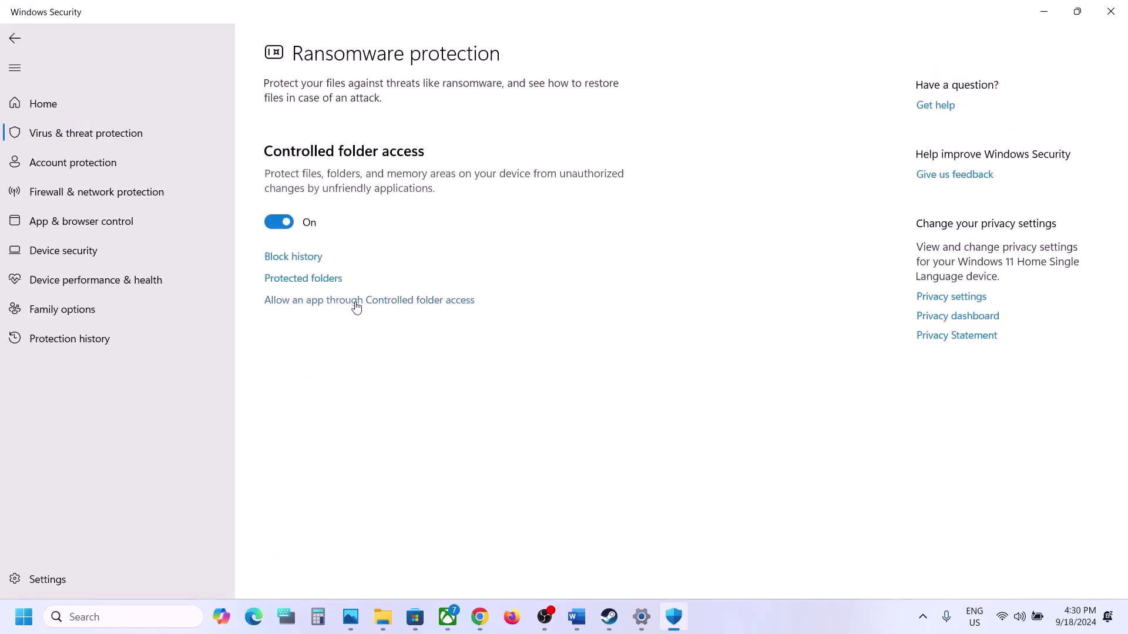
{"action": "left_click", "coordinate": [349, 301]}
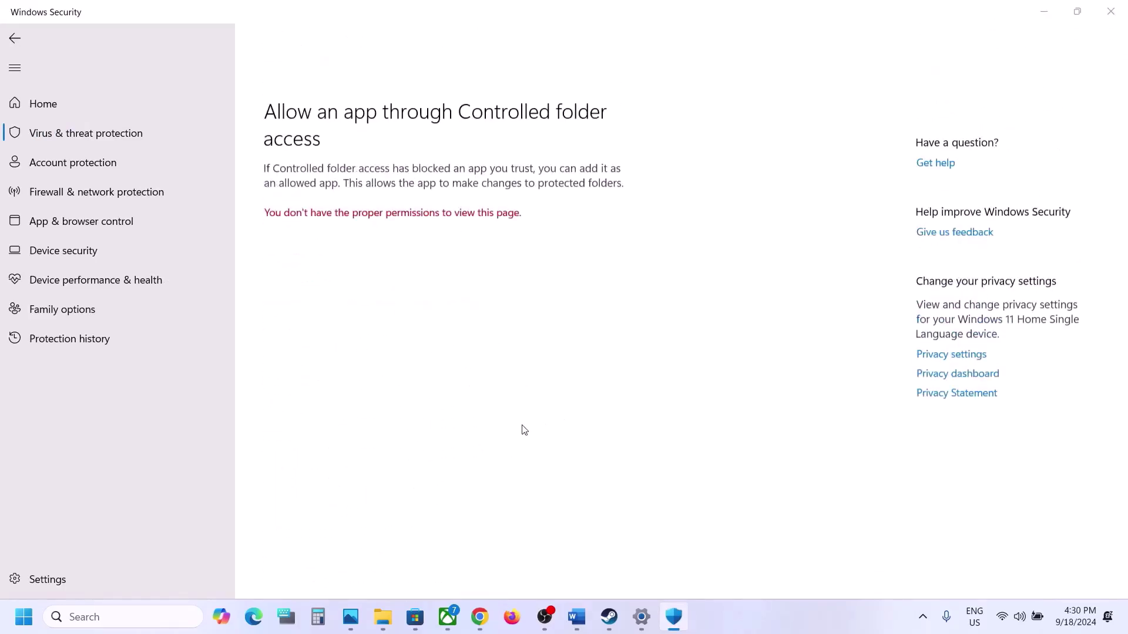
{"action": "scroll", "coordinate": [505, 382], "scroll_direction": "down", "scroll_amount": 3}
{"action": "left_click", "coordinate": [347, 62]}
{"action": "left_click", "coordinate": [344, 110]}
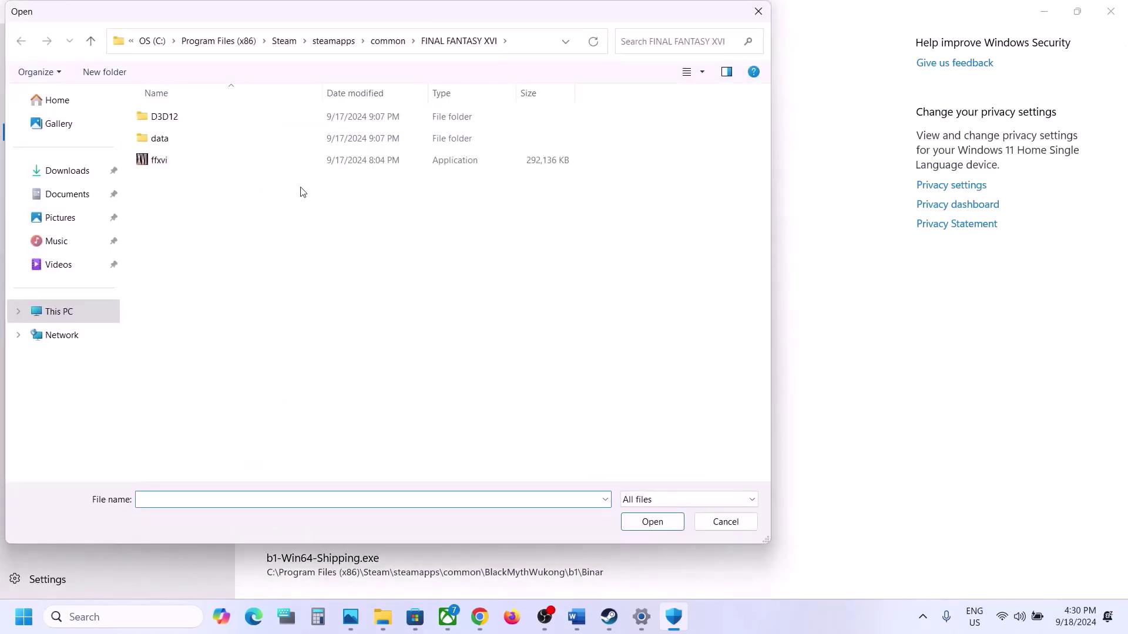
{"action": "left_click", "coordinate": [378, 40]}
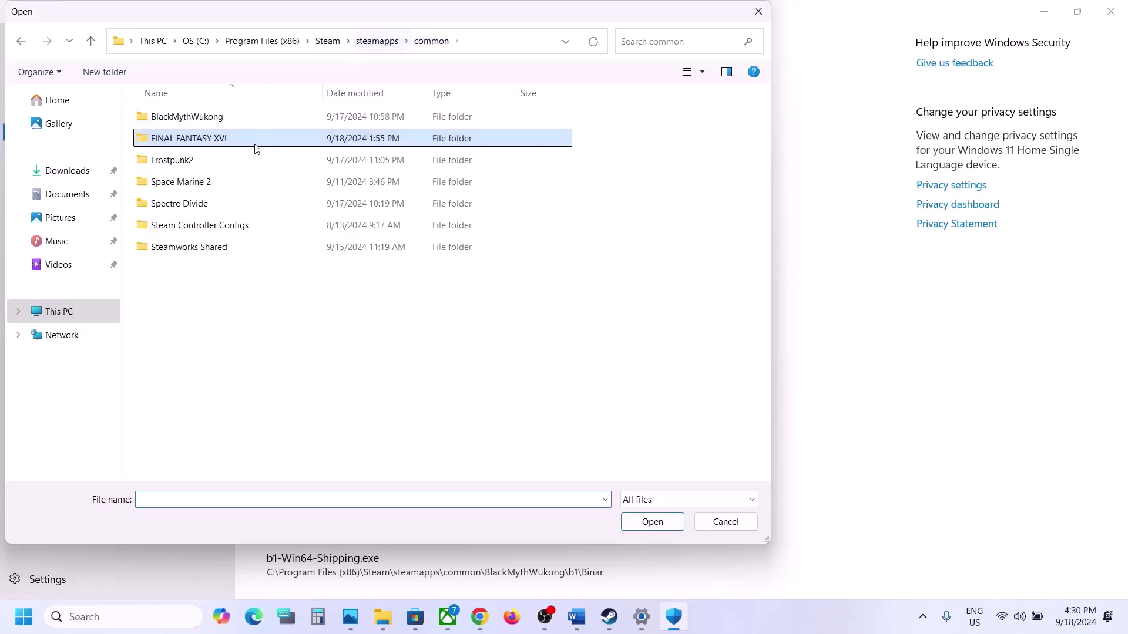
{"action": "double_click", "coordinate": [209, 160]}
{"action": "left_click", "coordinate": [197, 204]}
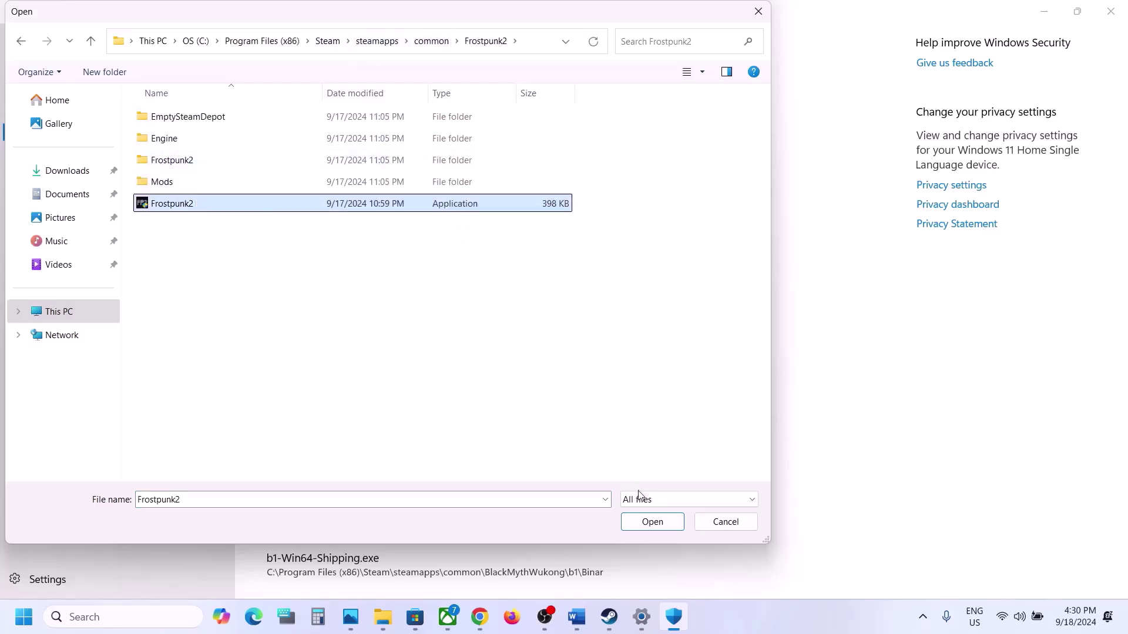
{"action": "left_click", "coordinate": [647, 530]}
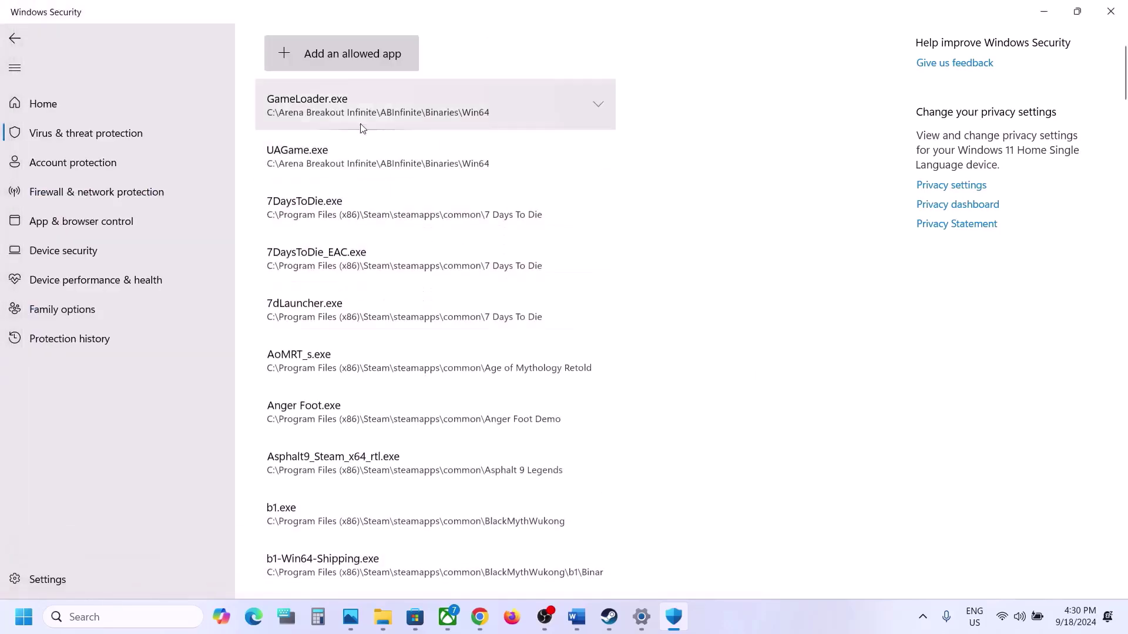
Add Frostpunk2-Win64-Shipping.exe from Frostpunk2\Binaries\Win64 as another allowed app.
{"action": "left_click", "coordinate": [353, 69]}
{"action": "left_click", "coordinate": [353, 108]}
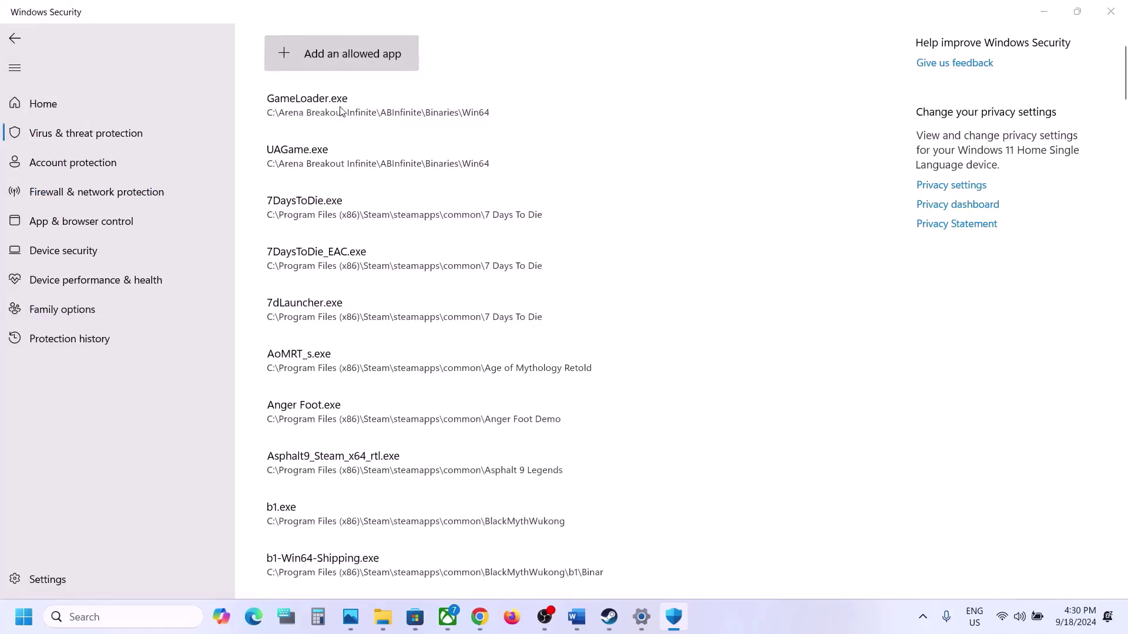
{"action": "double_click", "coordinate": [218, 157]}
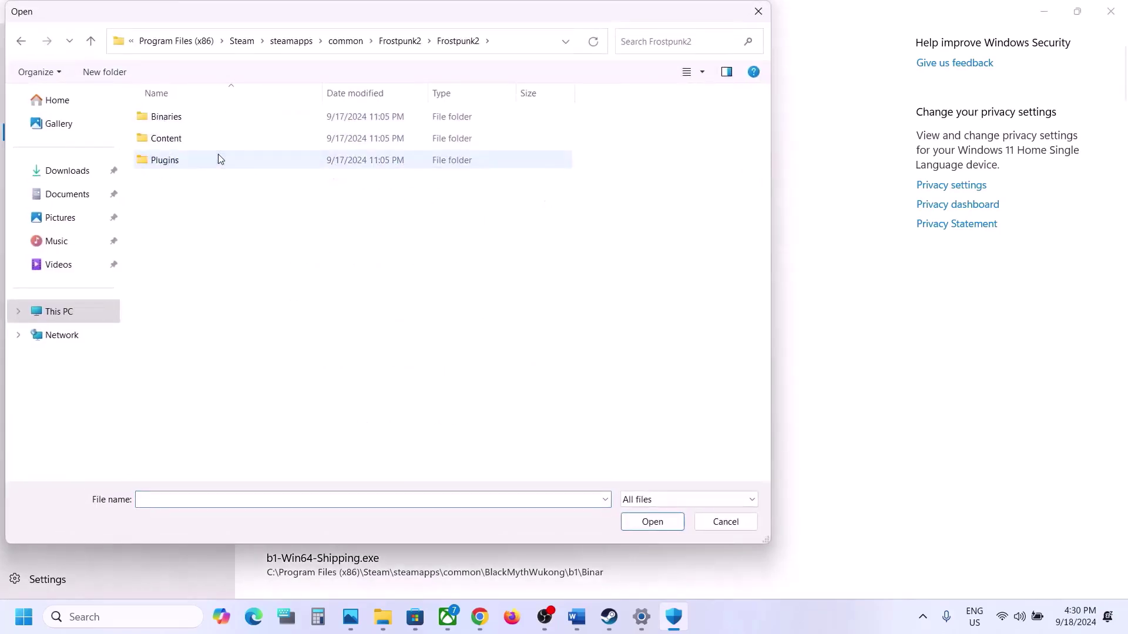
{"action": "double_click", "coordinate": [189, 118]}
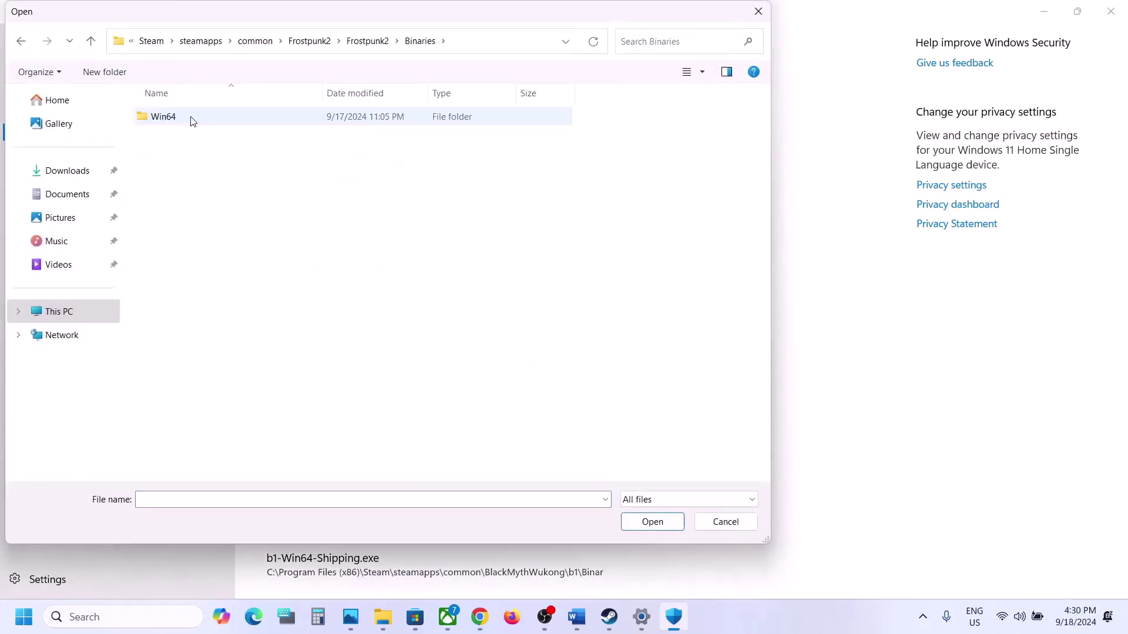
{"action": "double_click", "coordinate": [191, 119]}
{"action": "left_click", "coordinate": [205, 137]}
{"action": "left_click", "coordinate": [654, 523]}
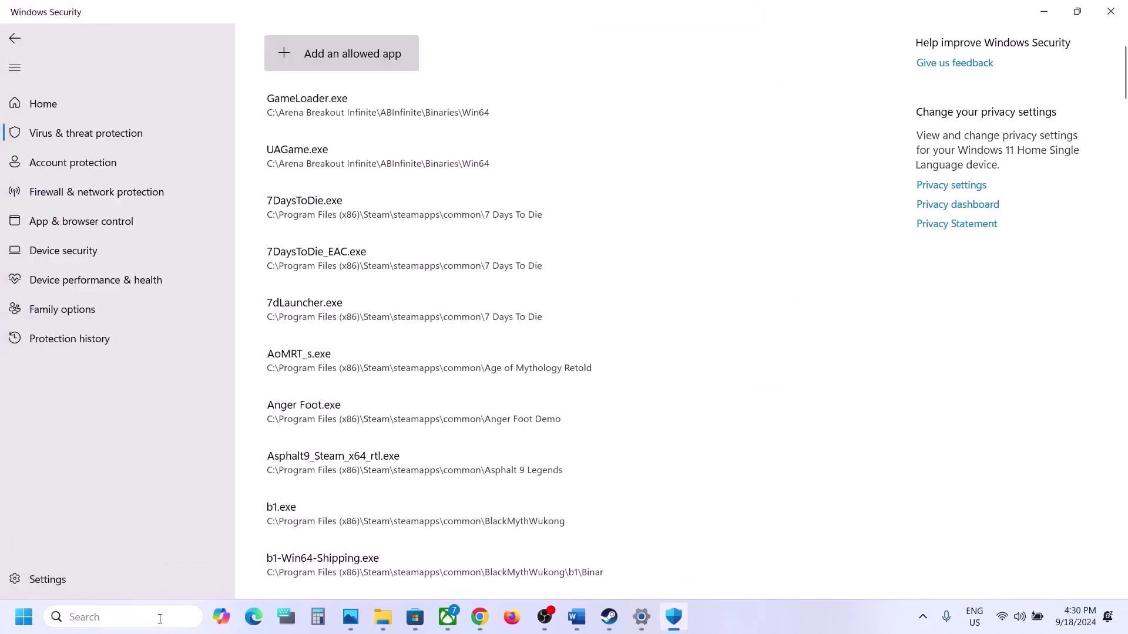
Open Control Panel via 'control' and unlock Windows Defender Firewall's allowed apps list for editing.
{"action": "left_click", "coordinate": [160, 618]}
{"action": "type", "text": "control"}
{"action": "key", "text": "Return"}
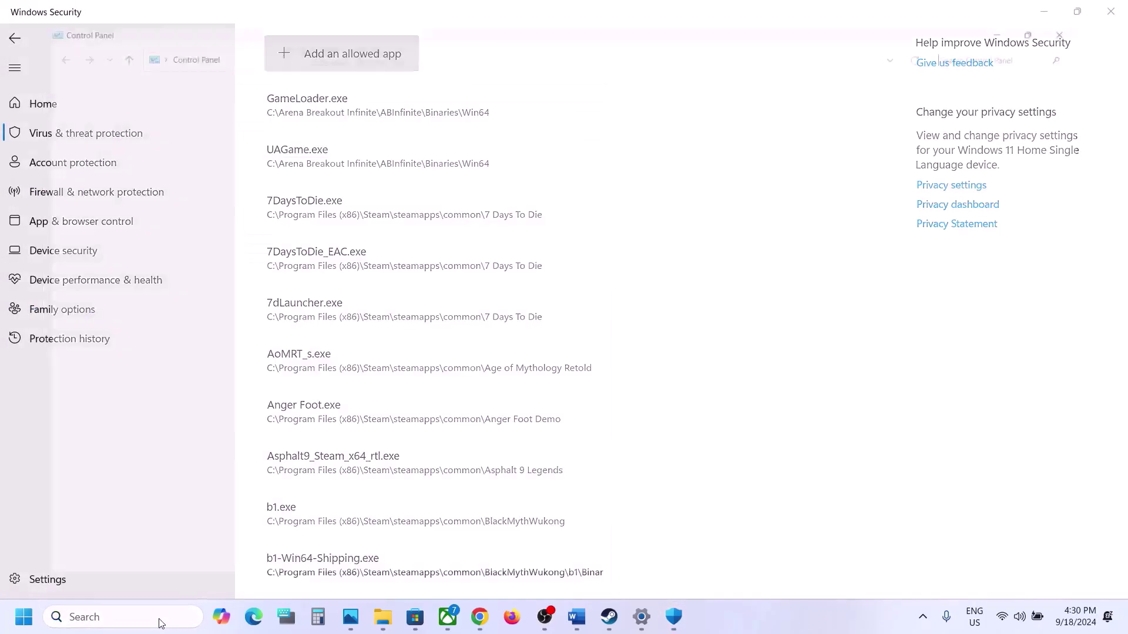
{"action": "left_click", "coordinate": [424, 117]}
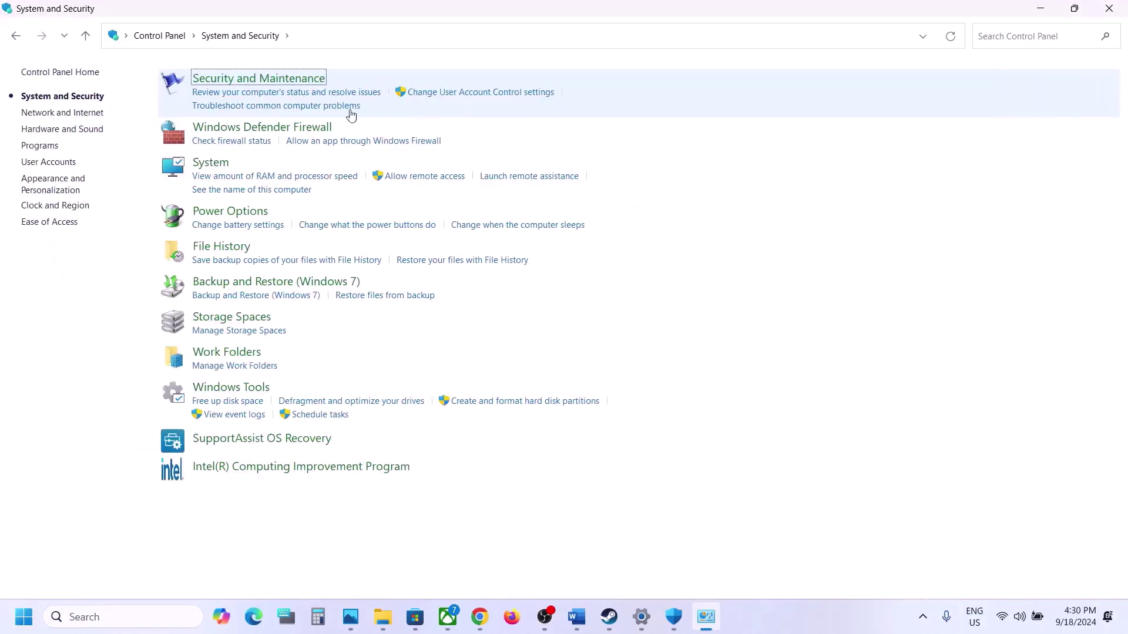
{"action": "left_click", "coordinate": [290, 131]}
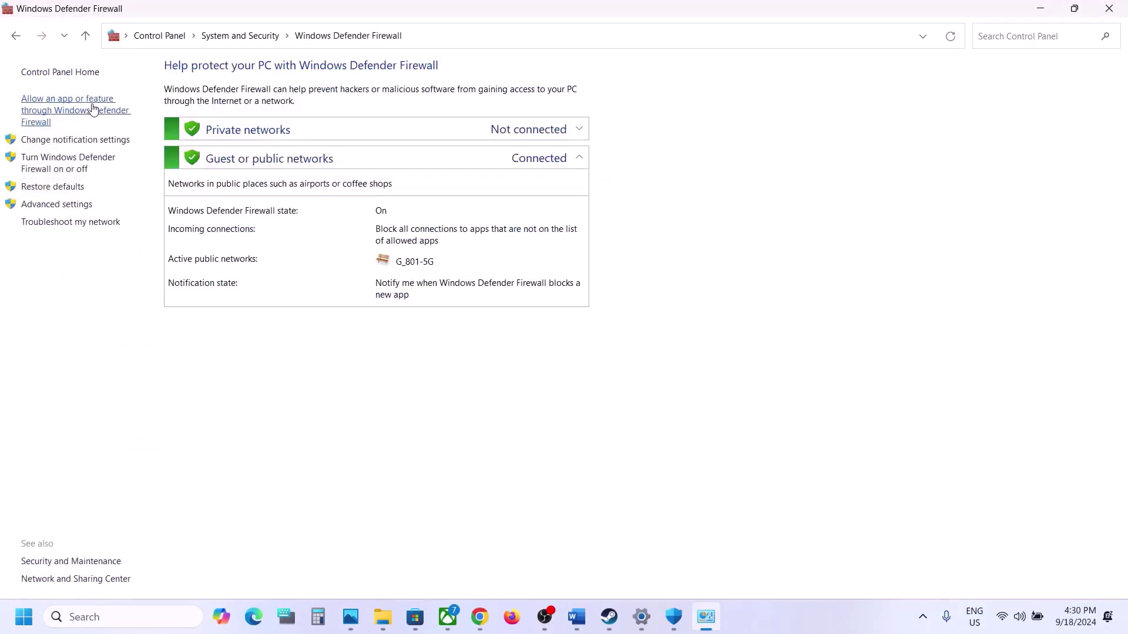
{"action": "left_click", "coordinate": [93, 109]}
{"action": "left_click", "coordinate": [756, 113]}
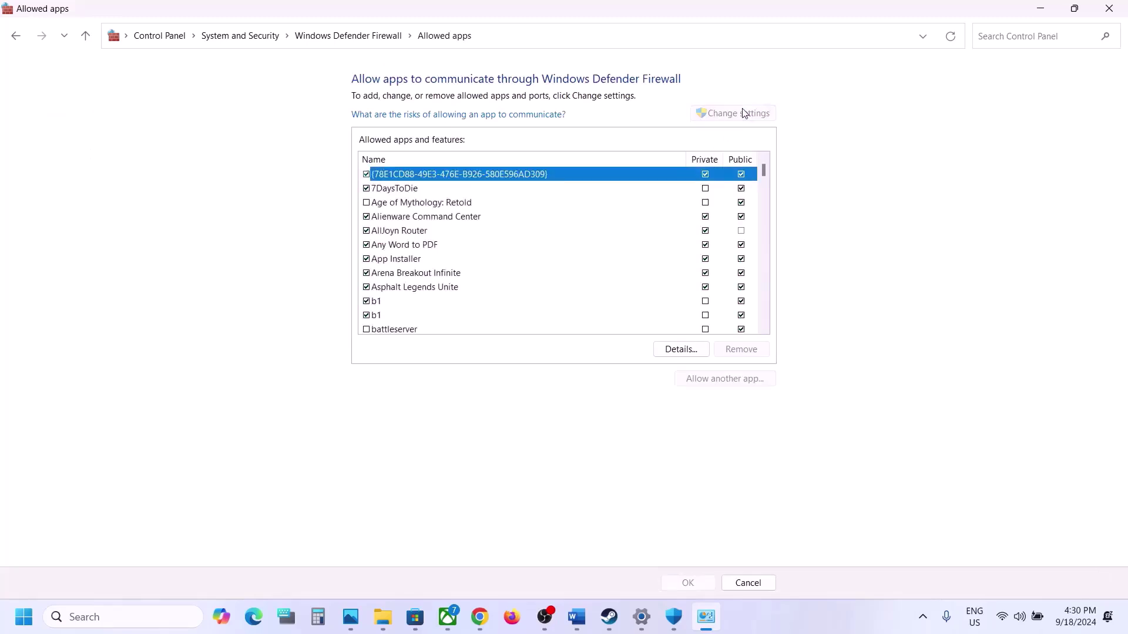
Try adding Frostpunk2.exe as a firewall exception and dismiss the already-listed error.
{"action": "left_click", "coordinate": [714, 380]}
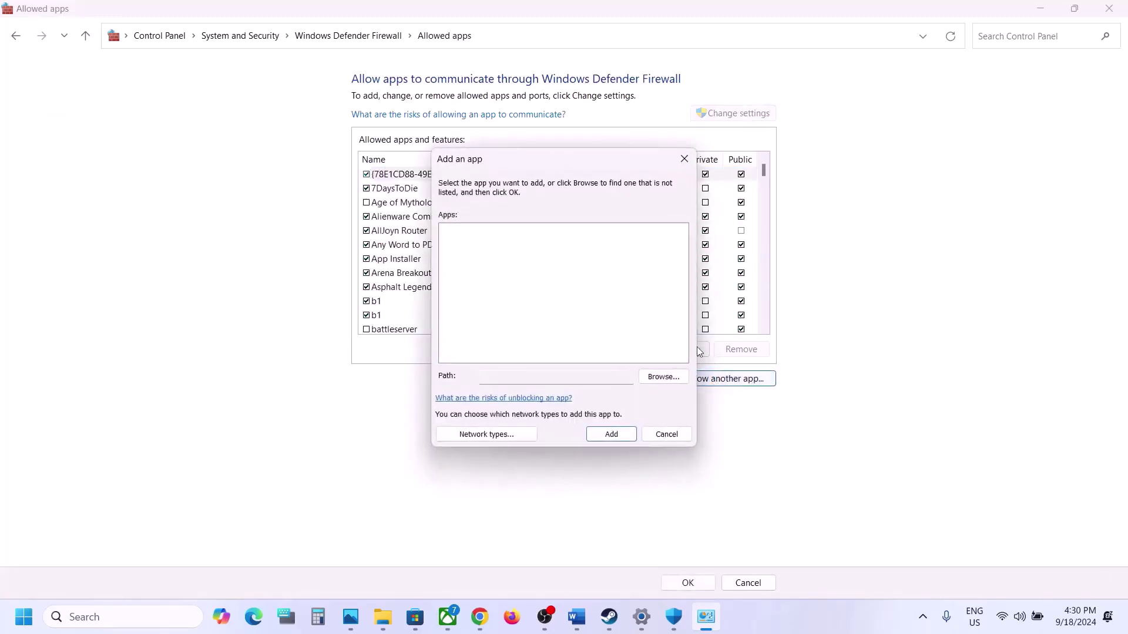
{"action": "left_click", "coordinate": [664, 376]}
{"action": "left_click", "coordinate": [587, 212]}
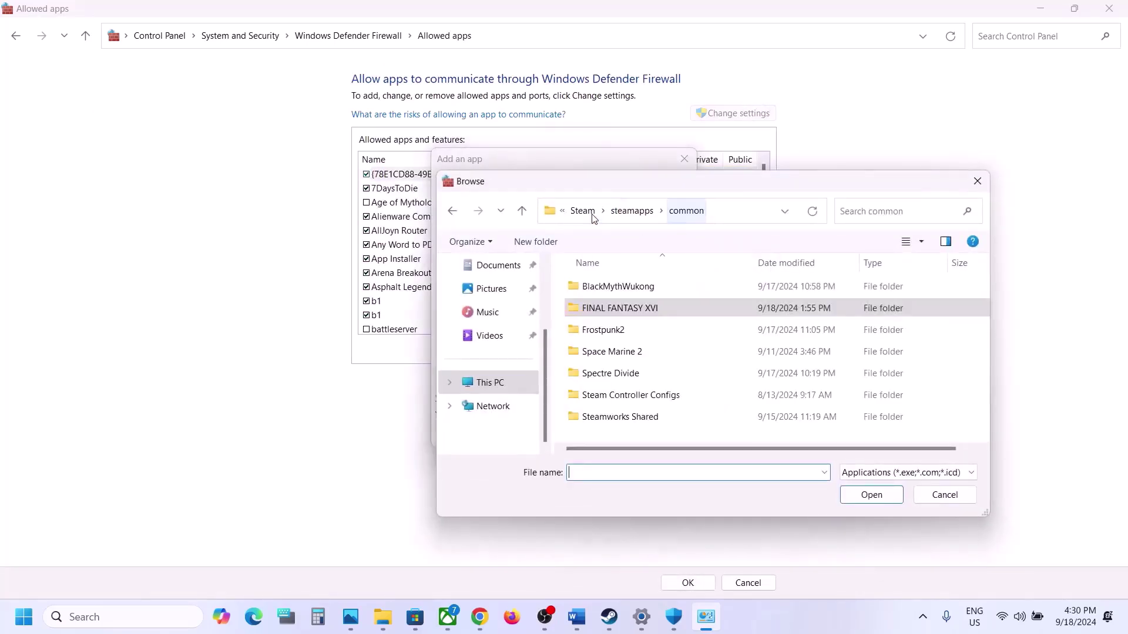
{"action": "left_click", "coordinate": [616, 331]}
{"action": "double_click", "coordinate": [615, 331]}
{"action": "left_click", "coordinate": [625, 375]}
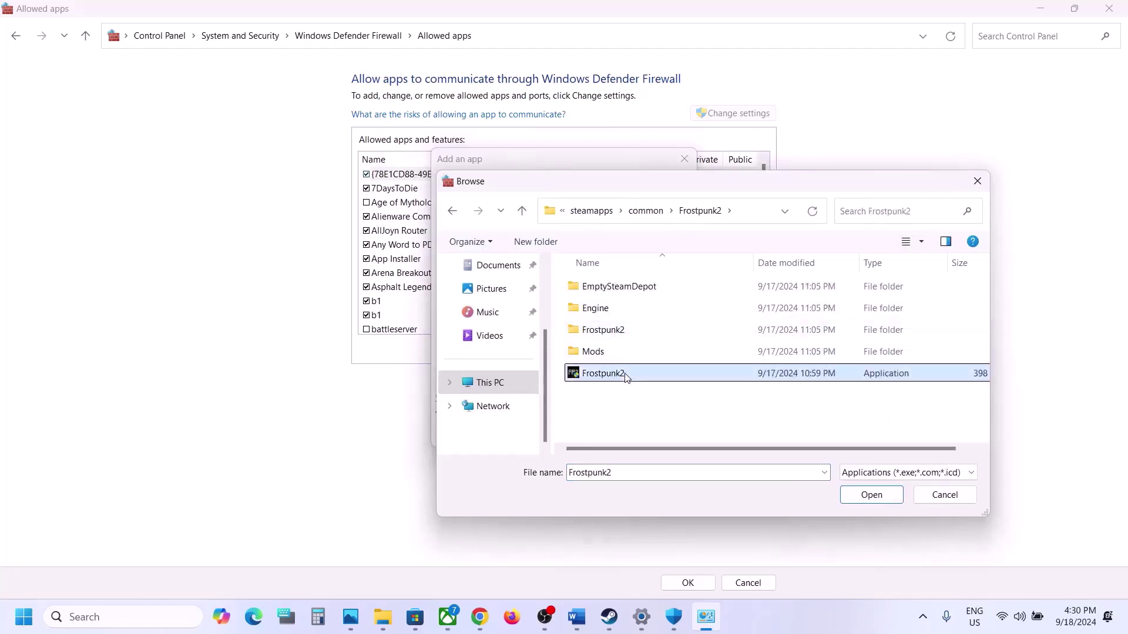
{"action": "left_click", "coordinate": [872, 495]}
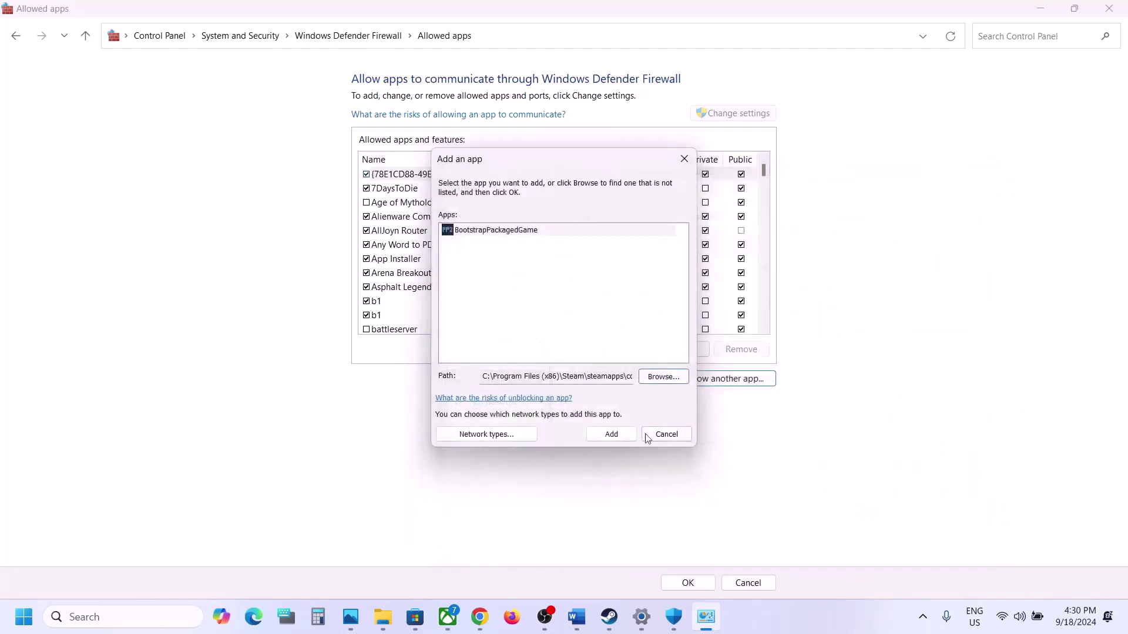
{"action": "left_click", "coordinate": [611, 434]}
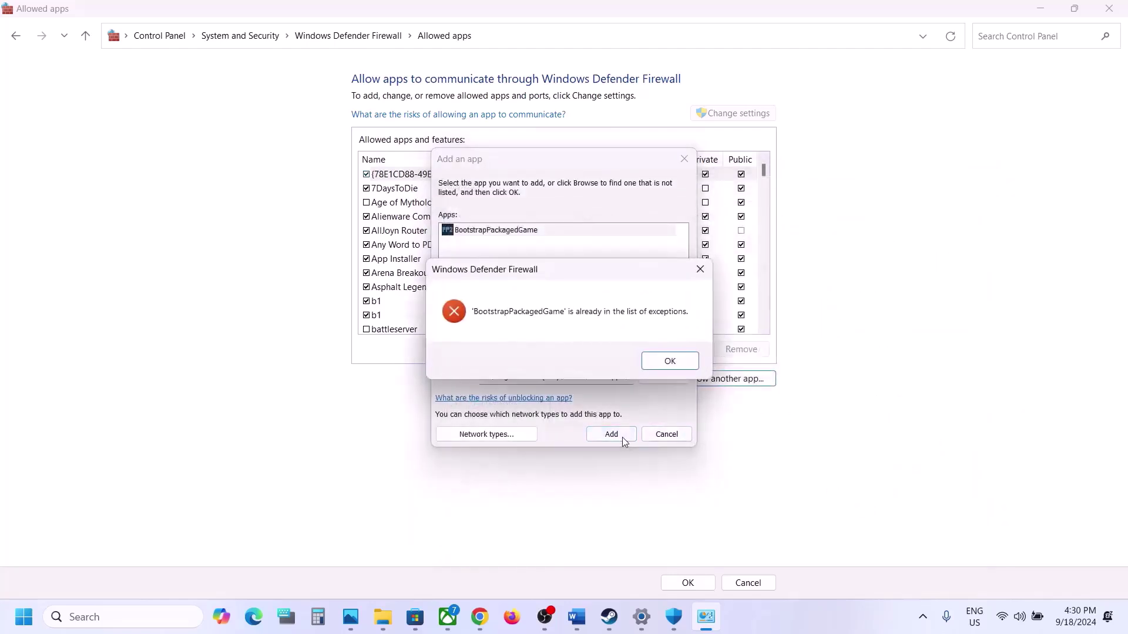
{"action": "left_click", "coordinate": [647, 358]}
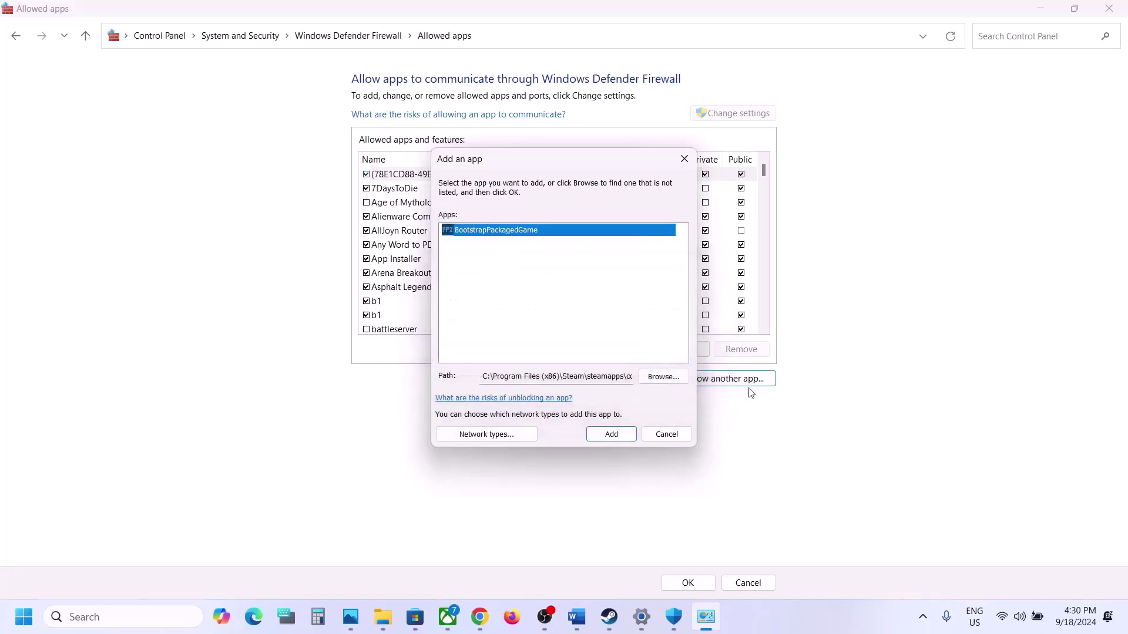
Add Frostpunk2-Win64-Shipping.exe to the firewall's allowed apps and save the list.
{"action": "left_click", "coordinate": [663, 379]}
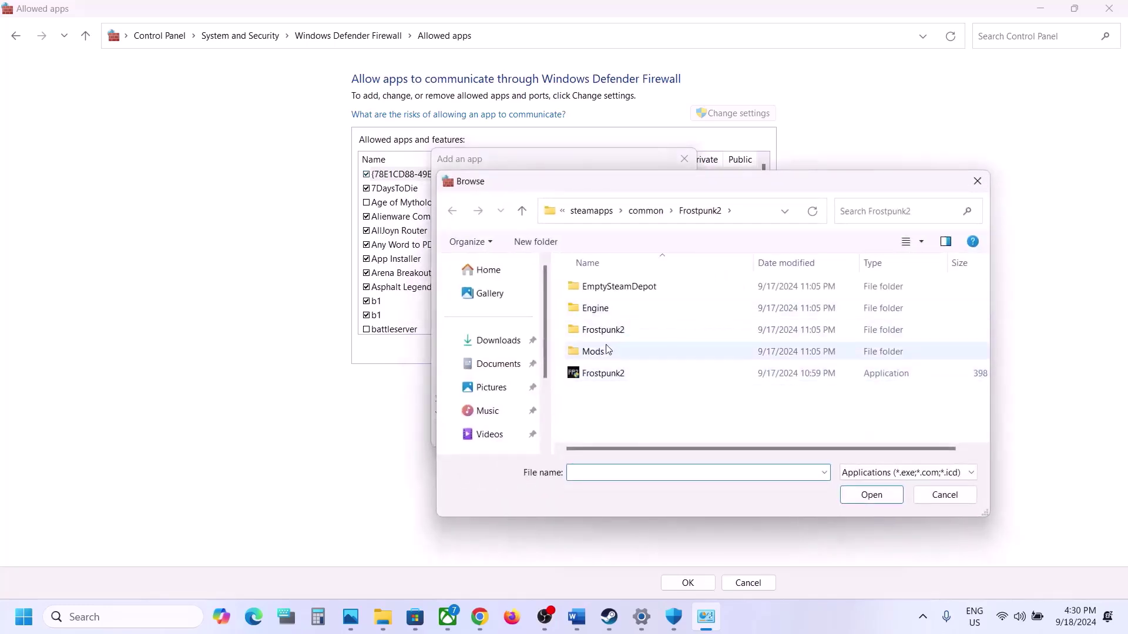
{"action": "double_click", "coordinate": [606, 334]}
{"action": "double_click", "coordinate": [606, 294]}
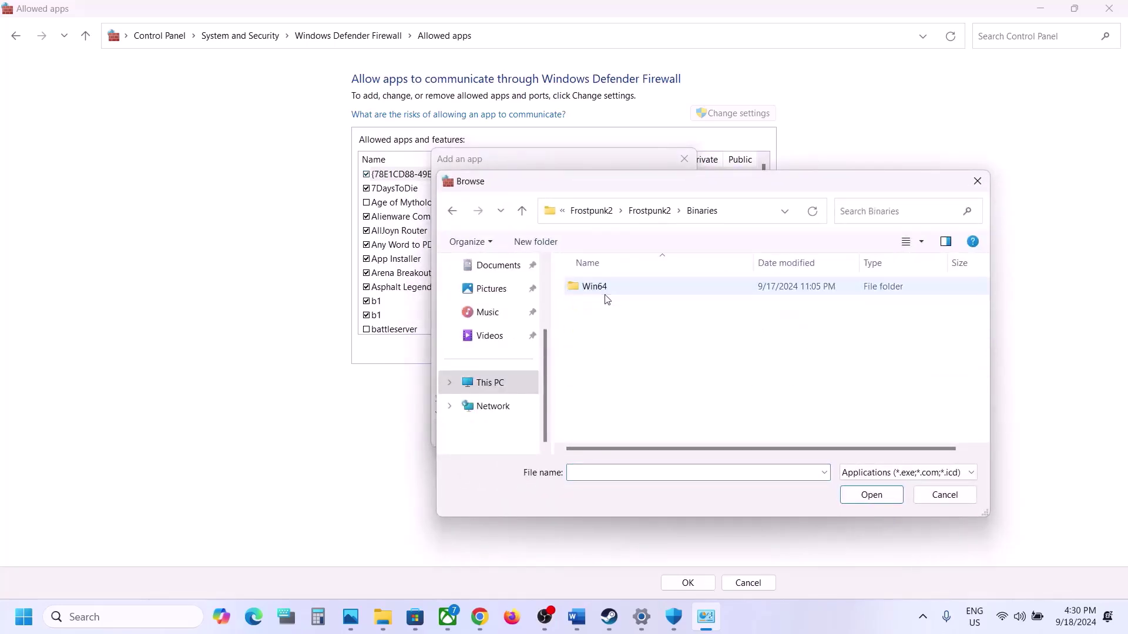
{"action": "double_click", "coordinate": [606, 296]}
{"action": "left_click", "coordinate": [607, 308]}
{"action": "left_click", "coordinate": [871, 496]}
{"action": "left_click", "coordinate": [611, 435]}
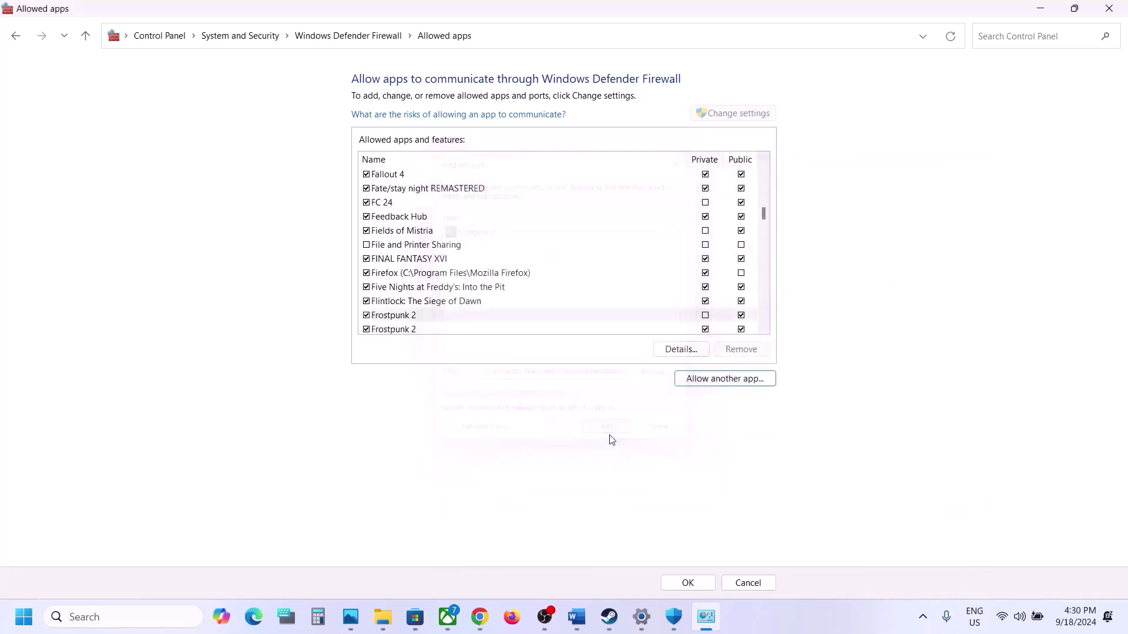
{"action": "left_click", "coordinate": [399, 320]}
{"action": "left_click", "coordinate": [688, 582]}
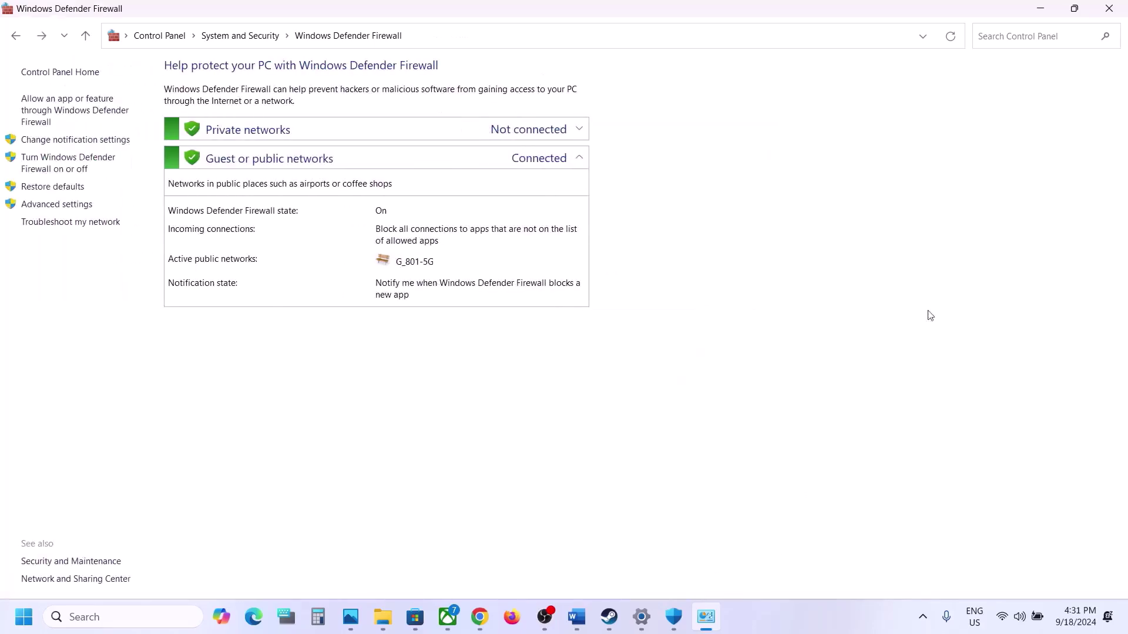
Close Control Panel, Windows Security and Settings, then select Step 9's NVIDIA drivers link in Word.
{"action": "left_click", "coordinate": [1122, 11]}
{"action": "left_click", "coordinate": [1122, 12]}
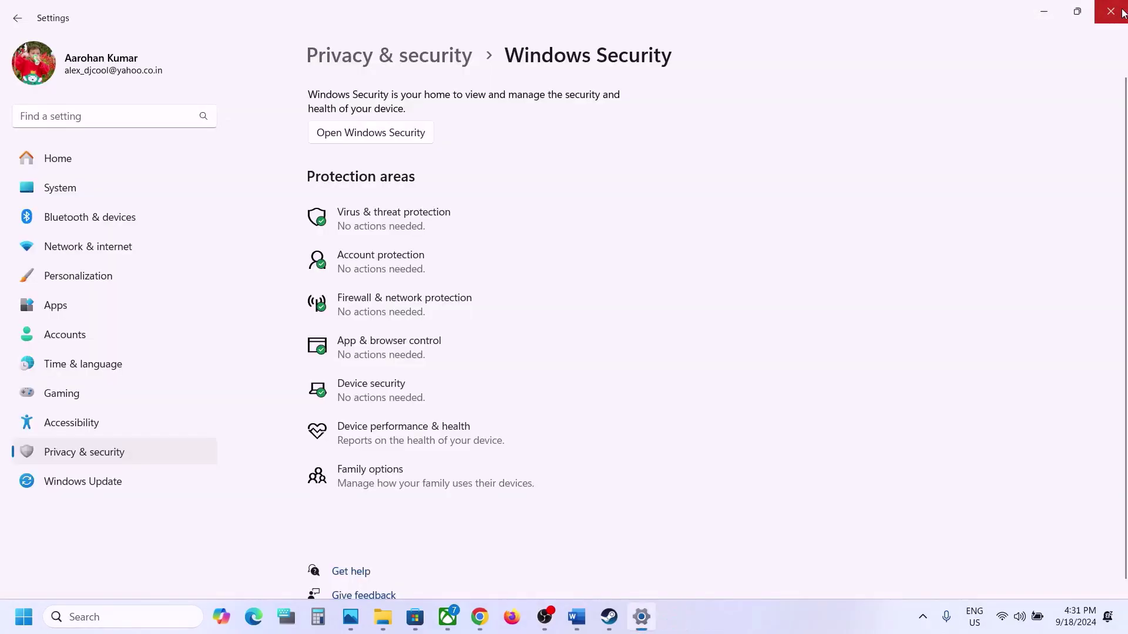
{"action": "left_click", "coordinate": [1116, 10]}
{"action": "scroll", "coordinate": [629, 360], "scroll_direction": "down", "scroll_amount": 3}
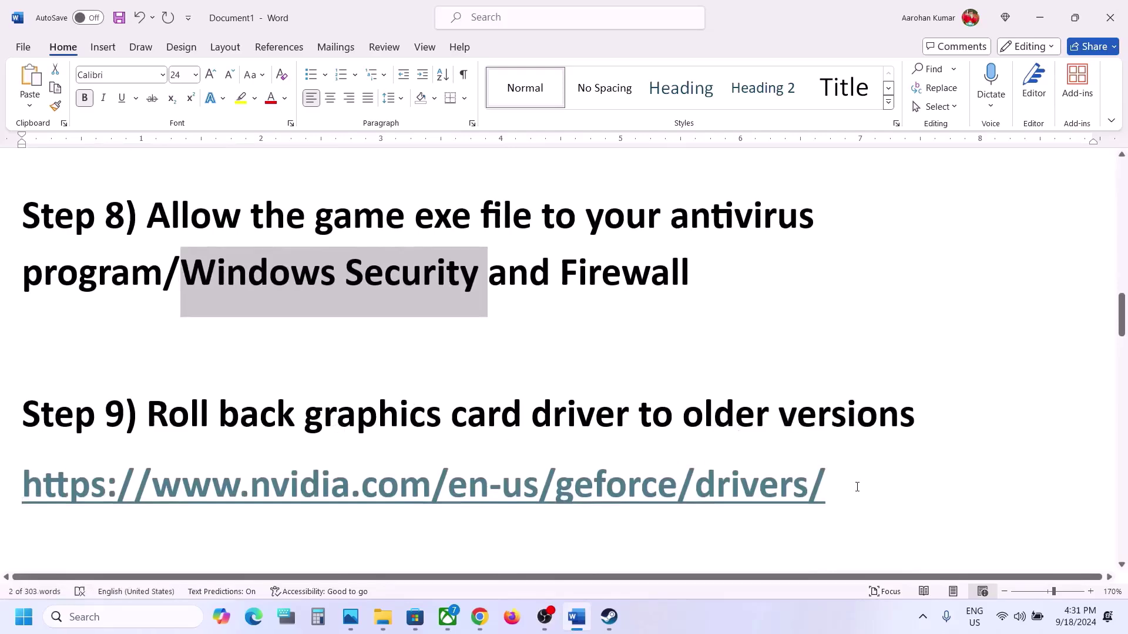
{"action": "left_click_drag", "start_coordinate": [857, 487], "coordinate": [125, 499]}
{"action": "key", "text": "ctrl+c"}
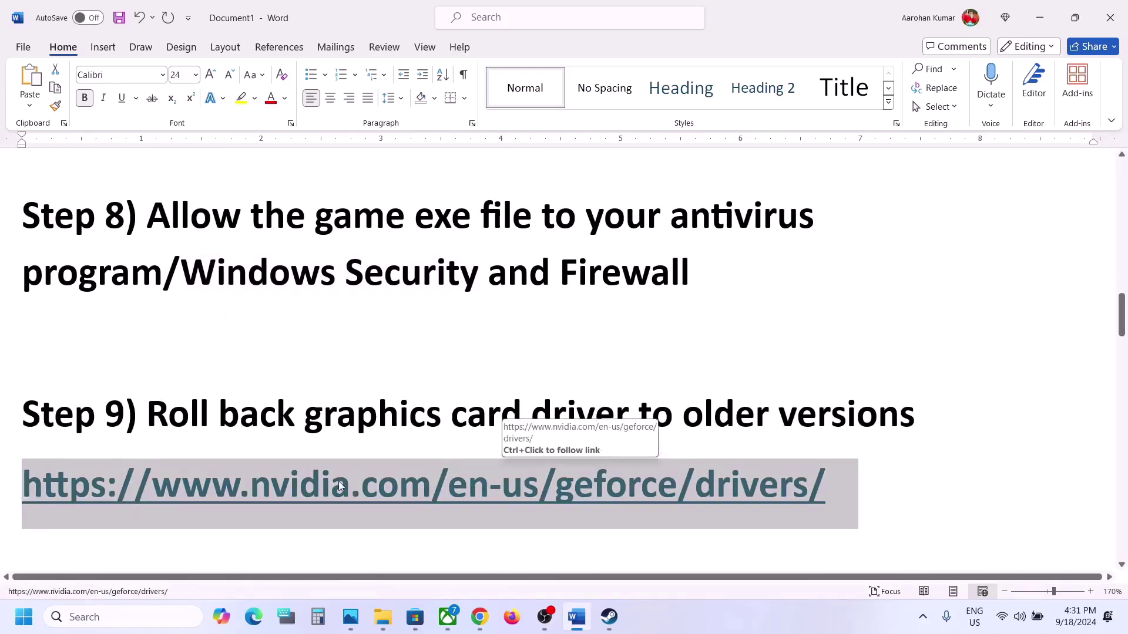
{"action": "scroll", "coordinate": [338, 481], "scroll_direction": "down", "scroll_amount": 2}
{"action": "scroll", "coordinate": [339, 481], "scroll_direction": "up", "scroll_amount": 2}
Load nvidia.com/en-us/geforce/drivers in a new Chrome tab and search for RTX 3050 Laptop GPU drivers.
{"action": "left_click", "coordinate": [480, 617]}
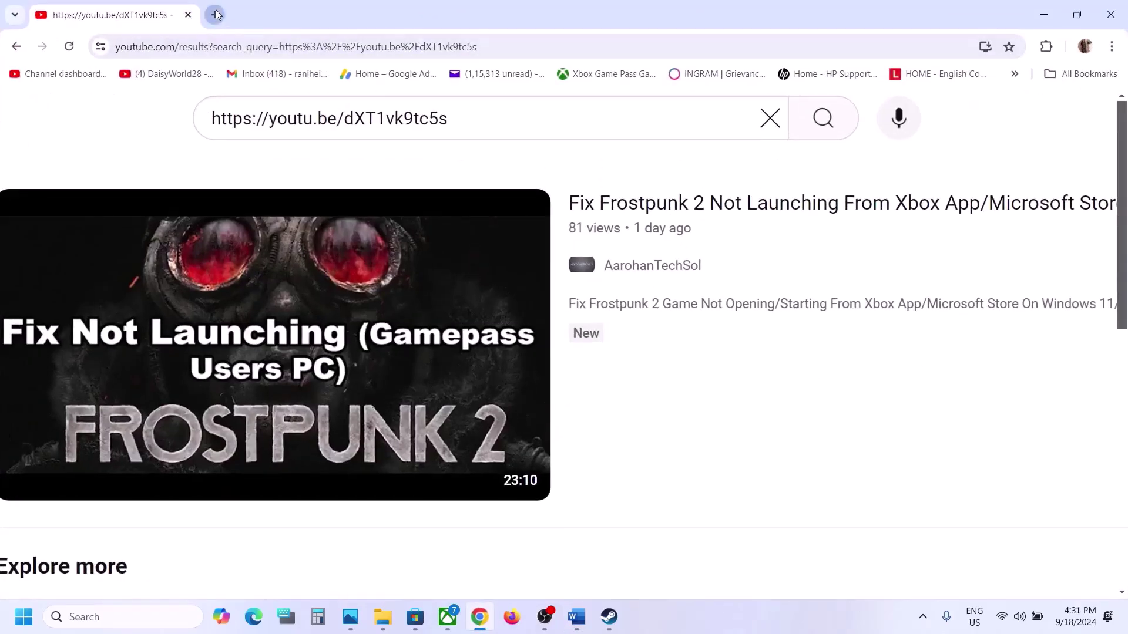
{"action": "left_click", "coordinate": [216, 14]}
{"action": "key", "text": "ctrl+v"}
{"action": "key", "text": "Return"}
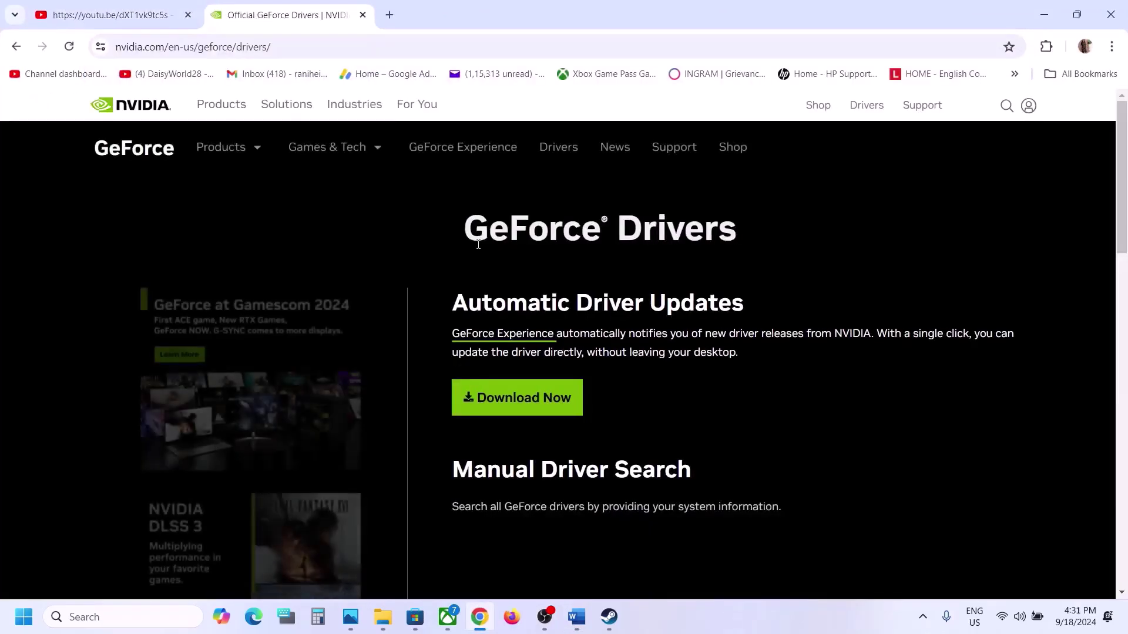
{"action": "scroll", "coordinate": [477, 245], "scroll_direction": "down", "scroll_amount": 5}
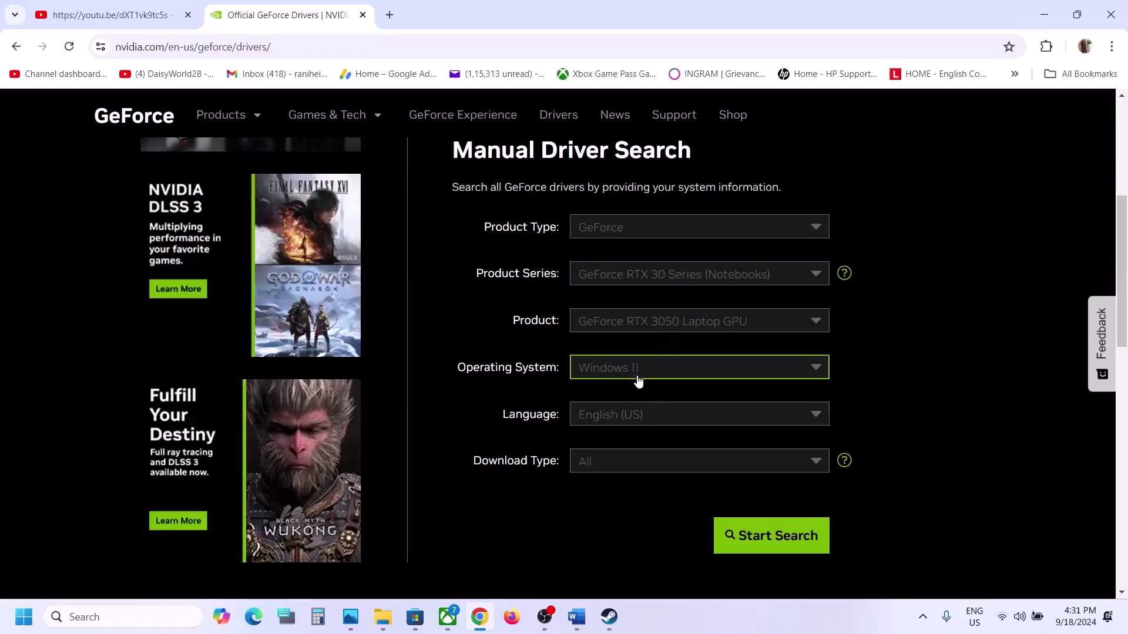
{"action": "left_click", "coordinate": [752, 531]}
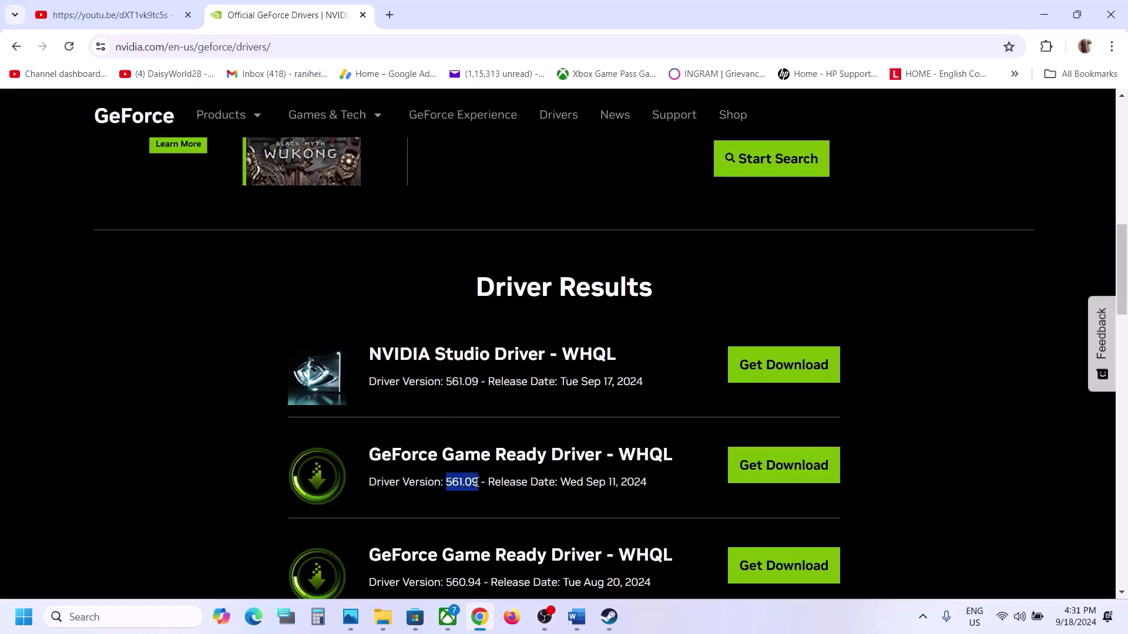
Review the older driver versions 560.94 and 560.81 in the results, then return to Steam.
{"action": "scroll", "coordinate": [464, 488], "scroll_direction": "down", "scroll_amount": 2}
{"action": "left_click_drag", "start_coordinate": [446, 494], "coordinate": [491, 492]}
{"action": "scroll", "coordinate": [492, 491], "scroll_direction": "down", "scroll_amount": 3}
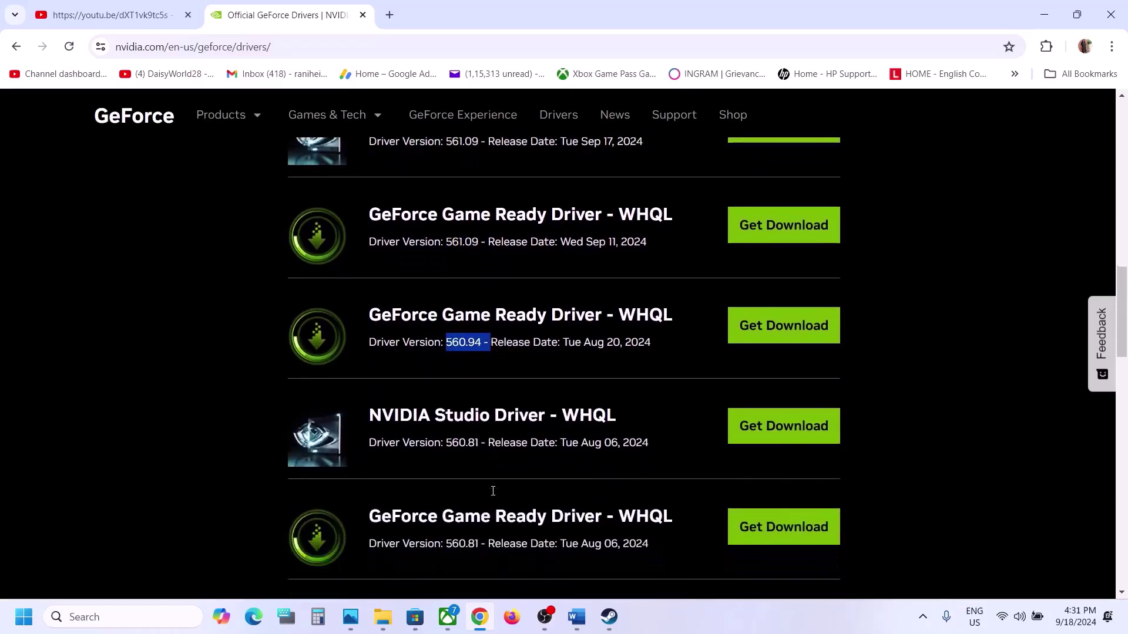
{"action": "left_click_drag", "start_coordinate": [446, 534], "coordinate": [495, 534]}
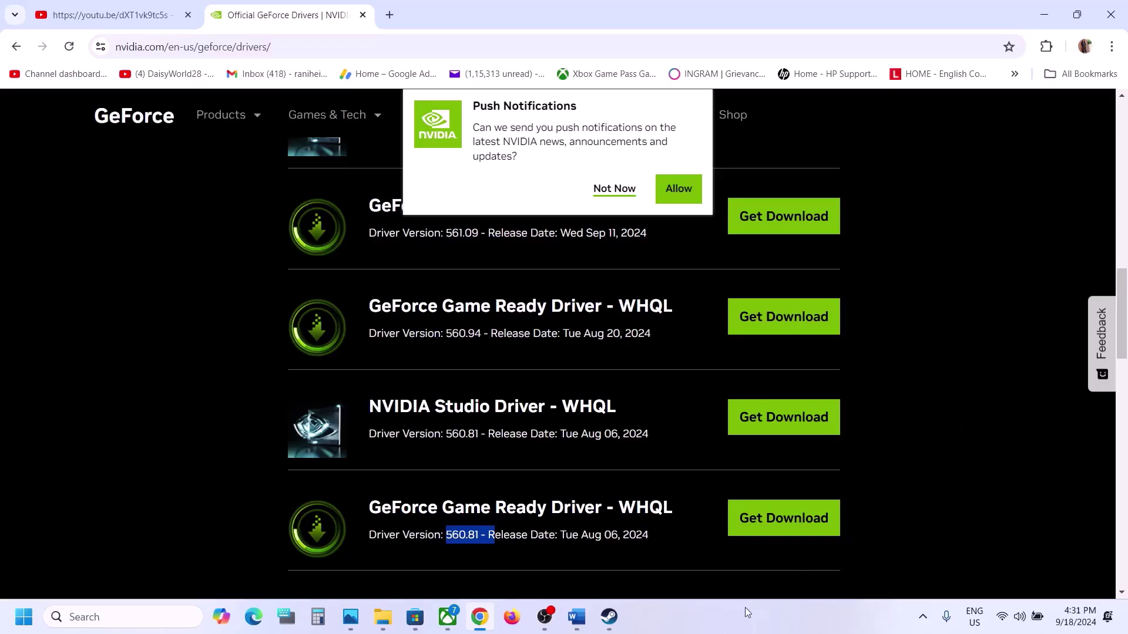
{"action": "left_click", "coordinate": [610, 616]}
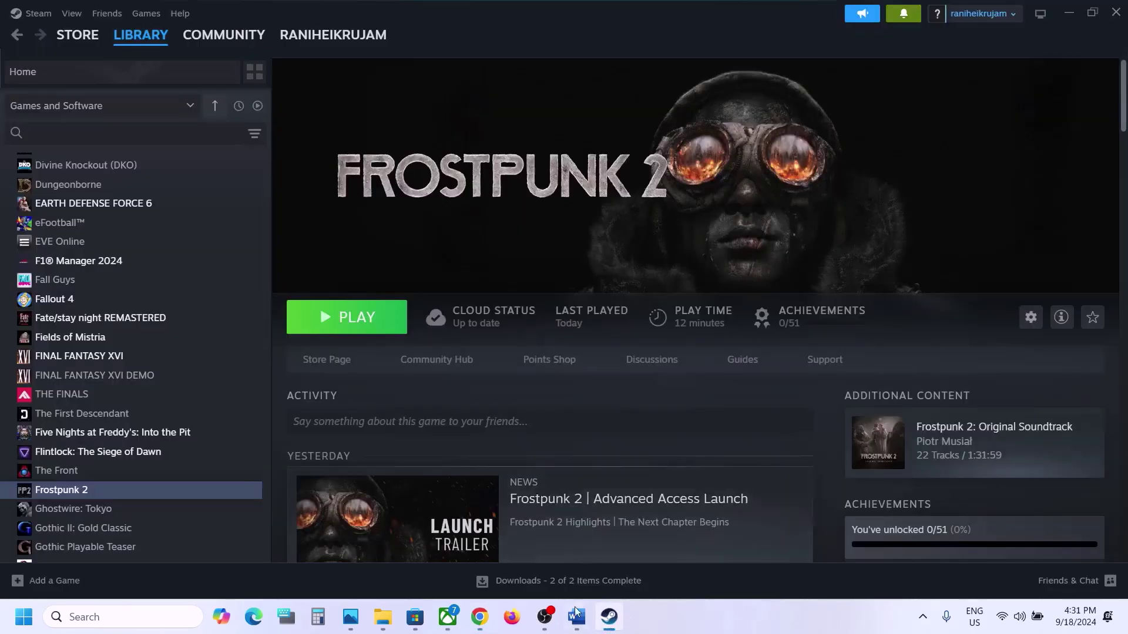